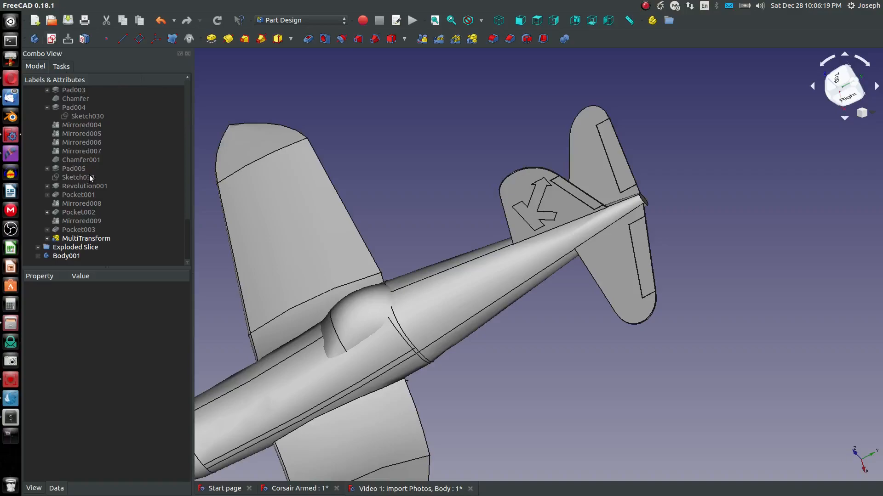
Step: Create a sketch on the XY plane and import the tail cone's end point as external geometry
{"action": "scroll", "coordinate": [89, 174], "scroll_direction": "up", "scroll_amount": 20}
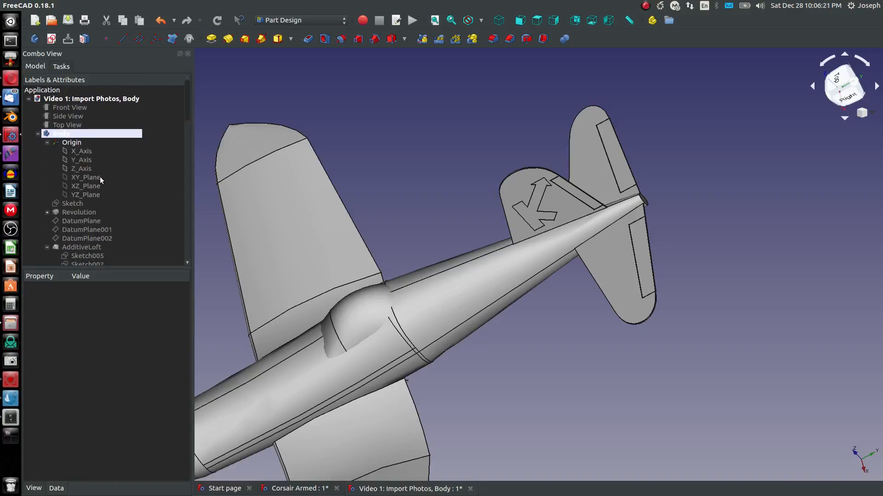
{"action": "left_click", "coordinate": [88, 178]}
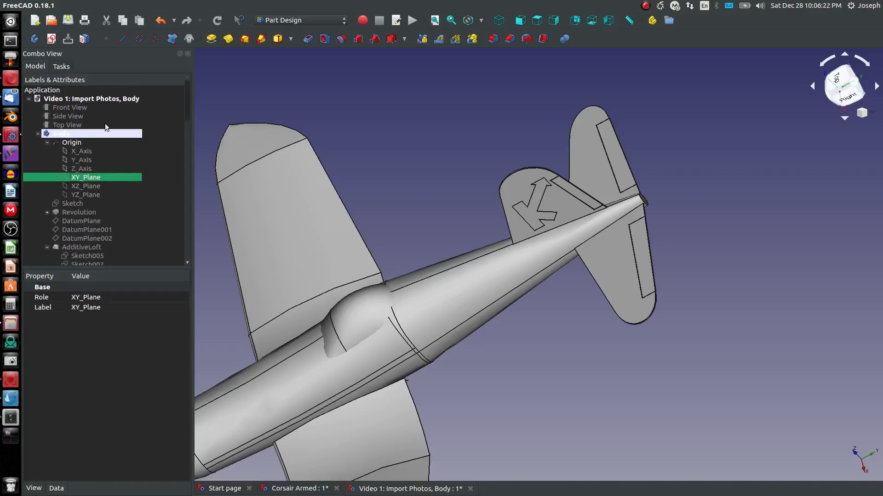
{"action": "left_click", "coordinate": [52, 39]}
{"action": "scroll", "coordinate": [524, 171], "scroll_direction": "up", "scroll_amount": 5}
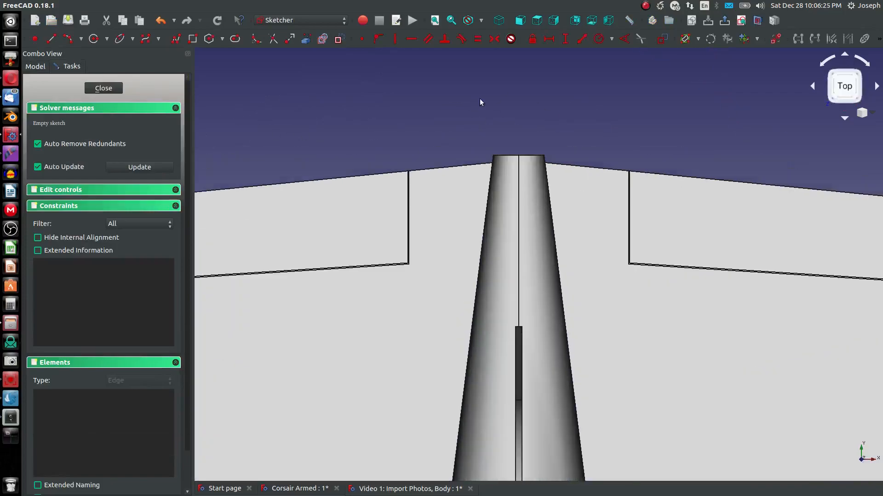
{"action": "left_click", "coordinate": [303, 39]}
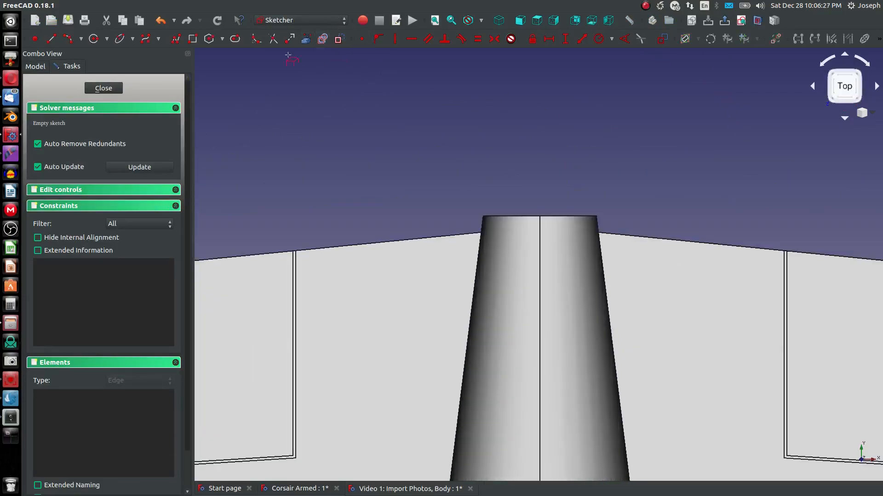
{"action": "left_click", "coordinate": [540, 216]}
Step: Show the Top View reference image in the model
{"action": "left_click", "coordinate": [36, 66]}
{"action": "left_click", "coordinate": [67, 125]}
{"action": "key", "text": "space"}
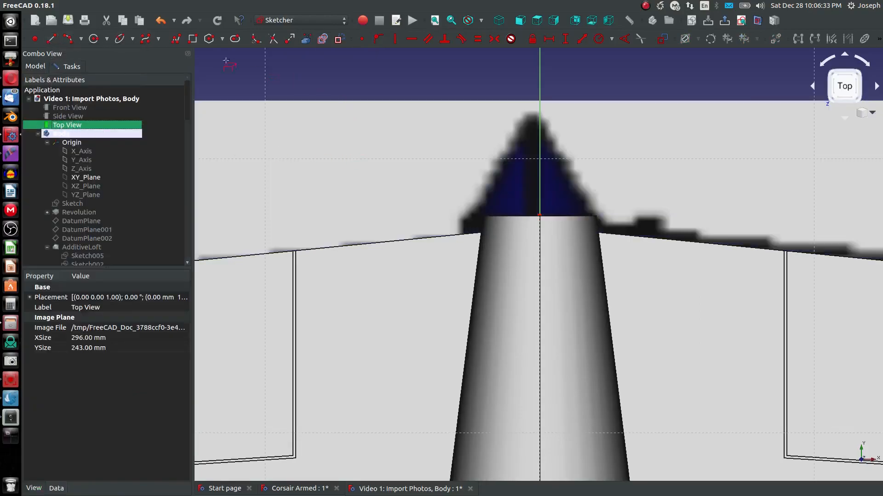
Step: Draw two vertical line segments along the axis from the tail cone end up to the reference image's tail tip
{"action": "left_click", "coordinate": [67, 37]}
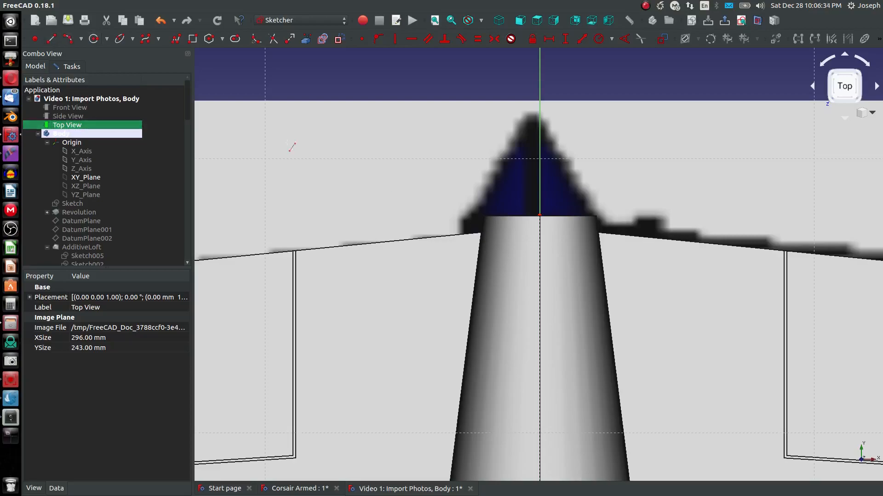
{"action": "left_click", "coordinate": [540, 215]}
{"action": "left_click", "coordinate": [540, 178]}
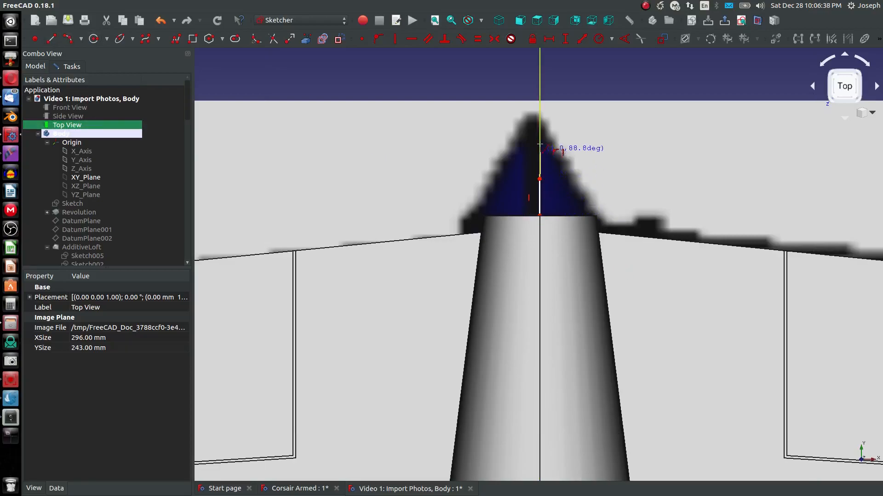
{"action": "left_click", "coordinate": [539, 113]}
{"action": "key", "text": "Escape"}
{"action": "key", "text": "Escape"}
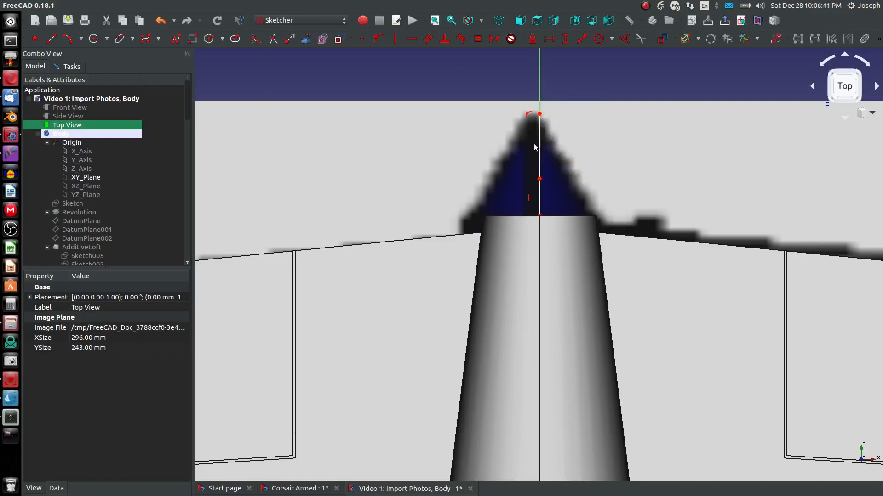
Step: Constrain the vertical distance between the top and bottom endpoints to 3.75 mm
{"action": "key", "text": "shift+v"}
{"action": "left_click", "coordinate": [539, 114]}
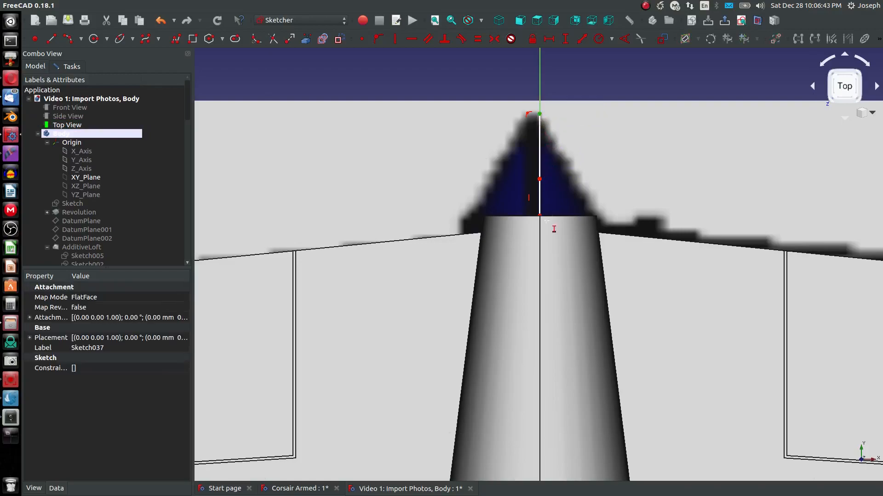
{"action": "left_click", "coordinate": [539, 214]}
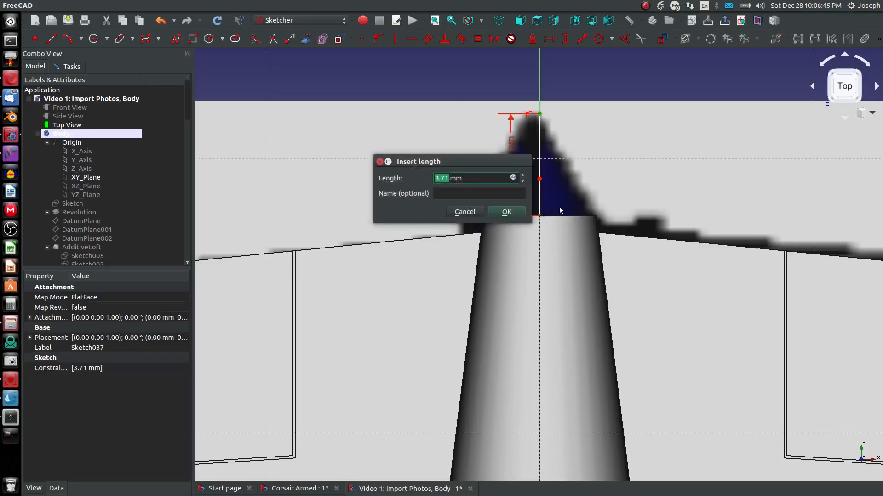
{"action": "type", "text": "3.75"}
{"action": "key", "text": "Return"}
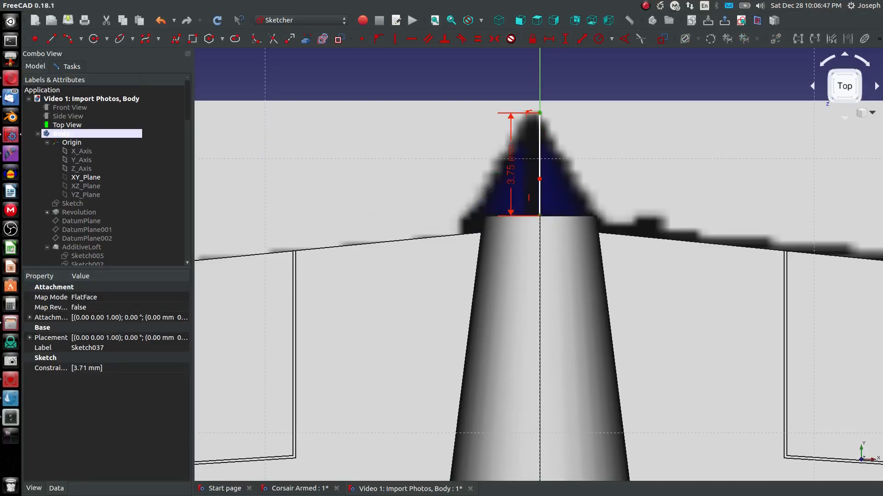
Step: Constrain the lower line segment's length to 3.75/2
{"action": "left_click", "coordinate": [540, 193]}
{"action": "type", "text": "3.75/2"}
{"action": "key", "text": "Return"}
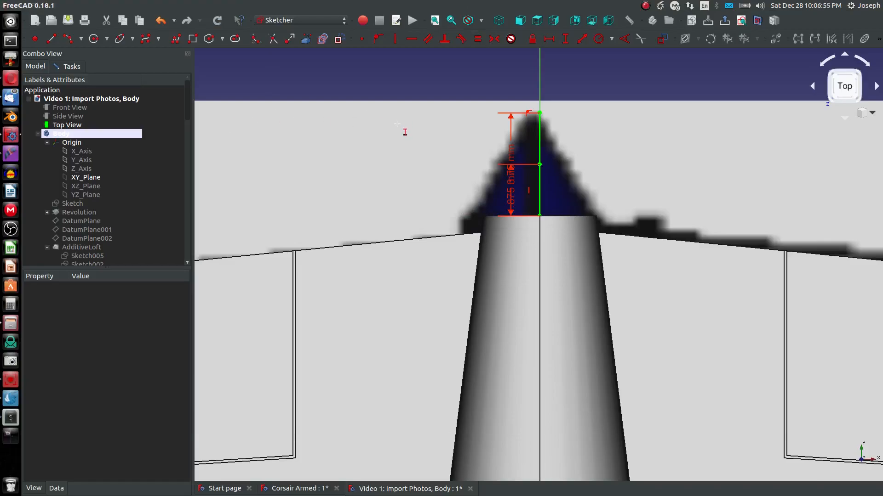
Step: Close the sketch
{"action": "middle_click_drag", "start_coordinate": [397, 124], "coordinate": [459, 63]}
{"action": "scroll", "coordinate": [460, 64], "scroll_direction": "down", "scroll_amount": 10}
{"action": "middle_click_drag", "start_coordinate": [461, 149], "coordinate": [455, 298]}
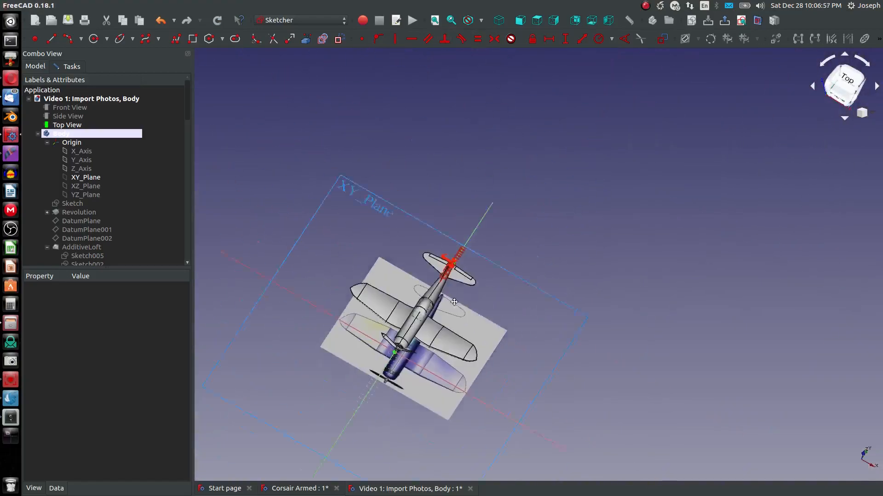
{"action": "scroll", "coordinate": [455, 299], "scroll_direction": "up", "scroll_amount": 5}
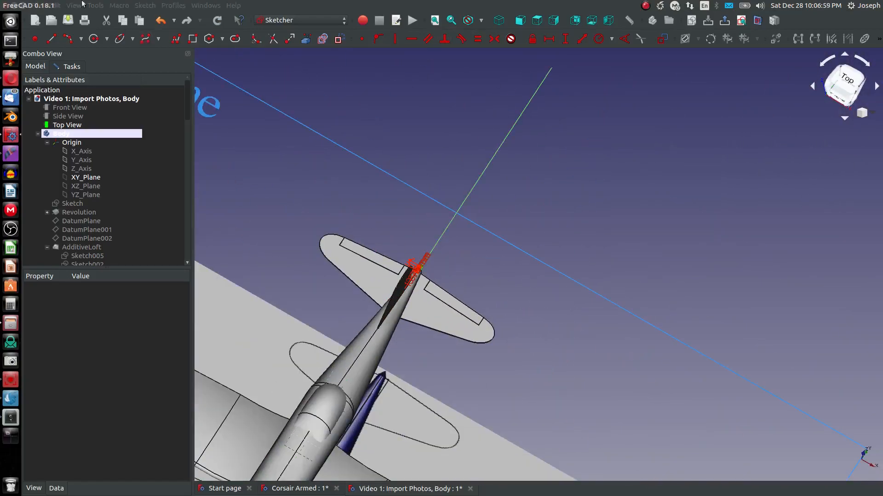
{"action": "left_click", "coordinate": [71, 66]}
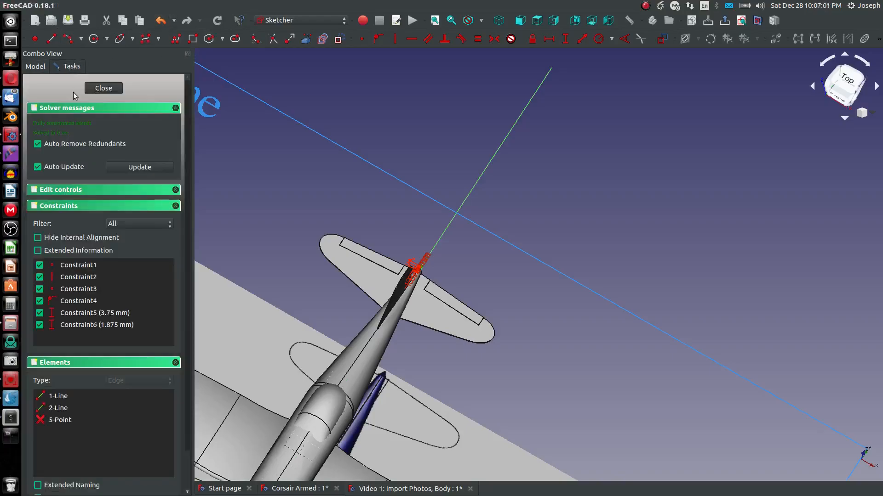
{"action": "left_click", "coordinate": [103, 87]}
Step: Create a datum plane attached to the sketch's middle vertex with Translate origin attachment mode
{"action": "scroll", "coordinate": [630, 291], "scroll_direction": "up", "scroll_amount": 6}
{"action": "middle_click_drag", "start_coordinate": [630, 292], "coordinate": [568, 365]}
{"action": "scroll", "coordinate": [346, 181], "scroll_direction": "up", "scroll_amount": 2}
{"action": "middle_click_drag", "start_coordinate": [345, 181], "coordinate": [489, 84]}
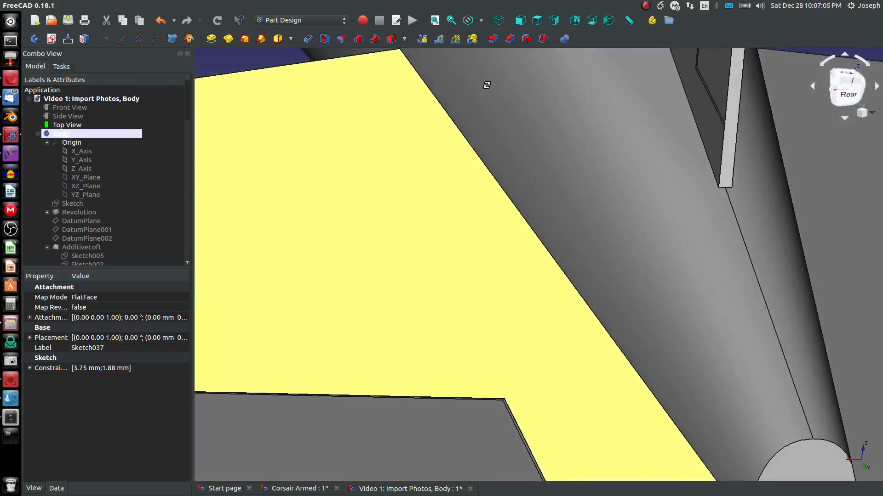
{"action": "scroll", "coordinate": [492, 90], "scroll_direction": "down", "scroll_amount": 2}
{"action": "scroll", "coordinate": [674, 391], "scroll_direction": "up", "scroll_amount": 2}
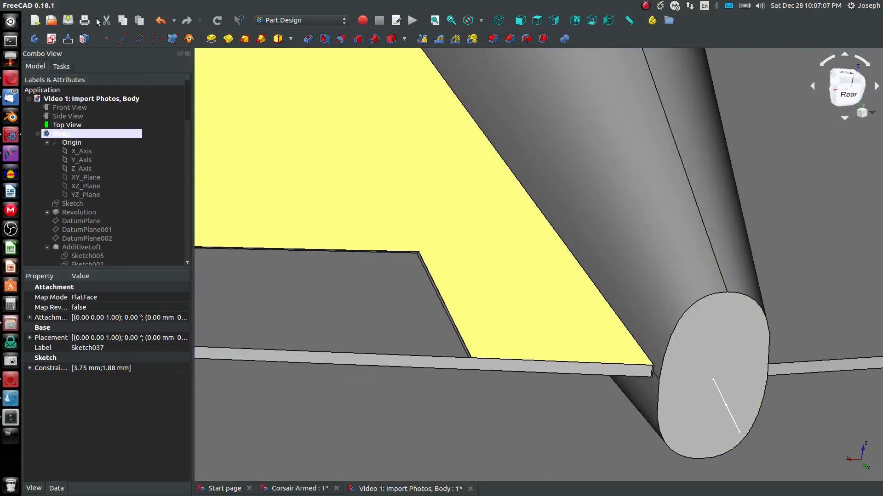
{"action": "left_click", "coordinate": [138, 40]}
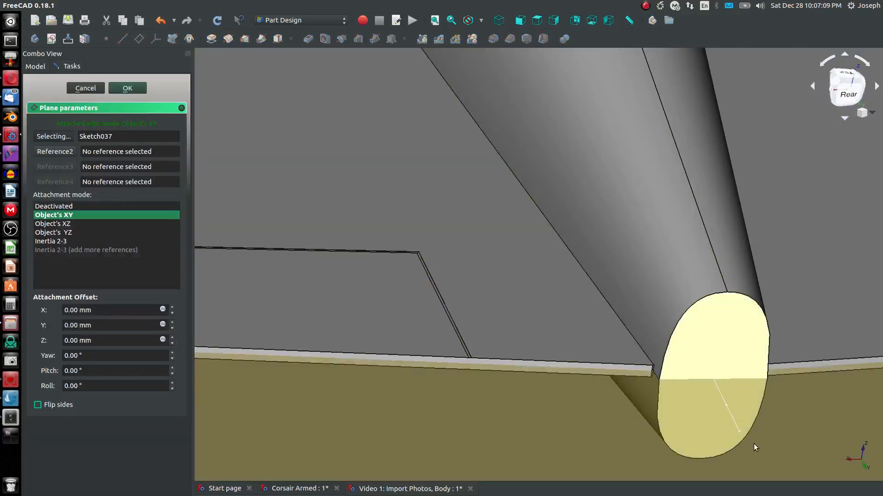
{"action": "left_click", "coordinate": [724, 403]}
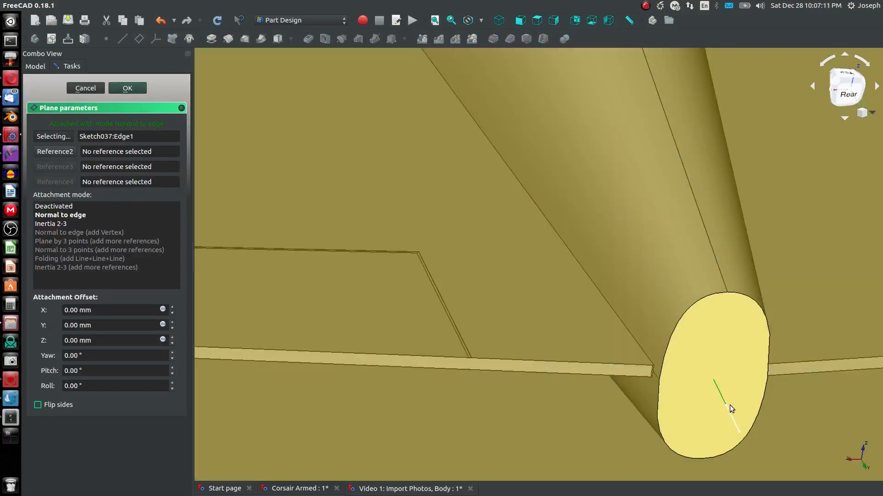
{"action": "left_click", "coordinate": [726, 405]}
{"action": "scroll", "coordinate": [686, 412], "scroll_direction": "down", "scroll_amount": 3}
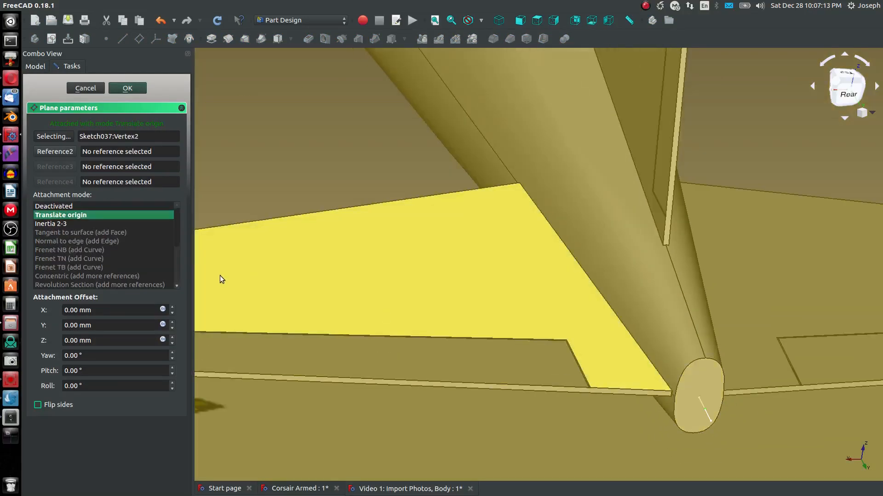
{"action": "scroll", "coordinate": [301, 273], "scroll_direction": "down", "scroll_amount": 8}
{"action": "scroll", "coordinate": [301, 273], "scroll_direction": "up", "scroll_amount": 2}
{"action": "middle_click_drag", "start_coordinate": [301, 273], "coordinate": [374, 310]}
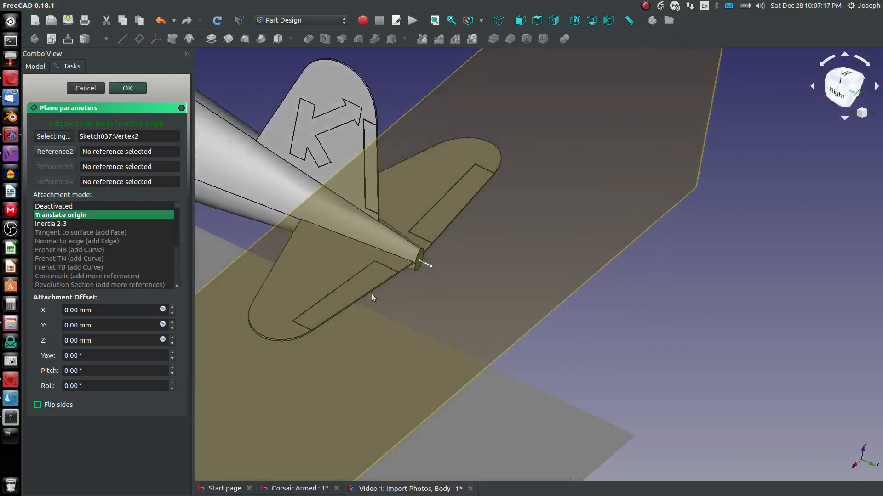
{"action": "scroll", "coordinate": [371, 299], "scroll_direction": "up", "scroll_amount": 3}
{"action": "scroll", "coordinate": [480, 260], "scroll_direction": "up", "scroll_amount": 3}
{"action": "left_click", "coordinate": [128, 88]}
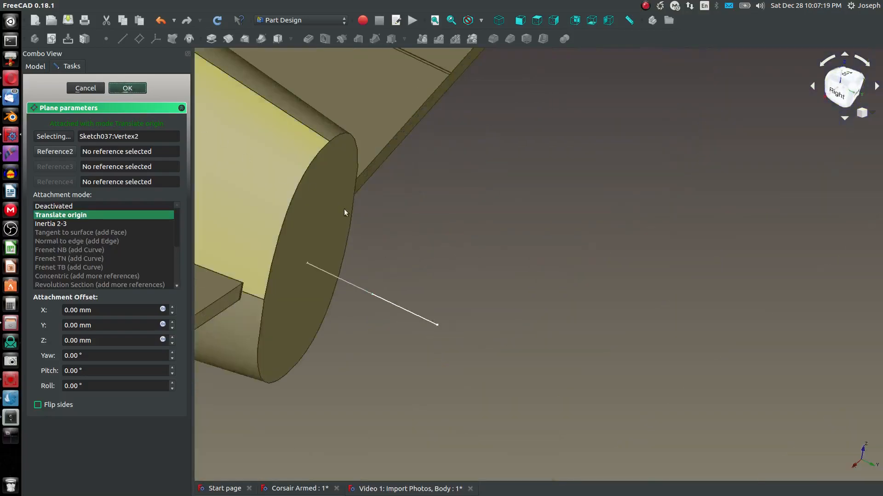
Step: Create a new sketch on the new datum plane and view it from the rear
{"action": "scroll", "coordinate": [384, 278], "scroll_direction": "down", "scroll_amount": 5}
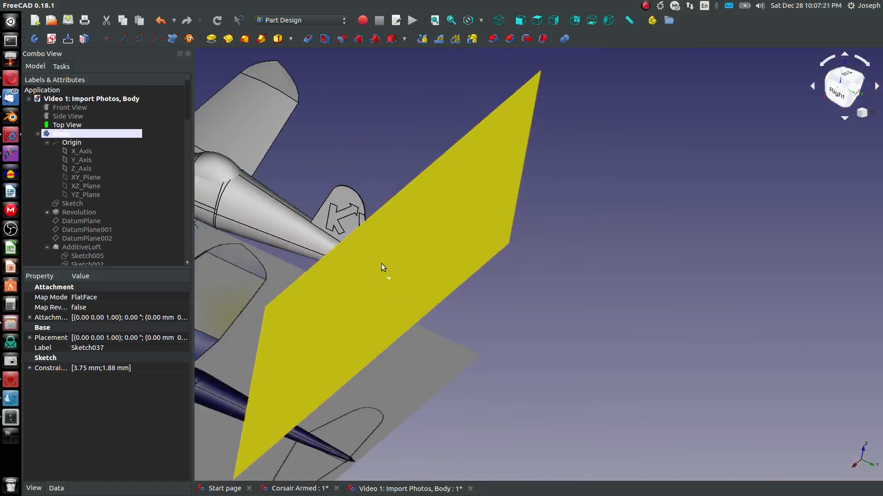
{"action": "left_click", "coordinate": [381, 264]}
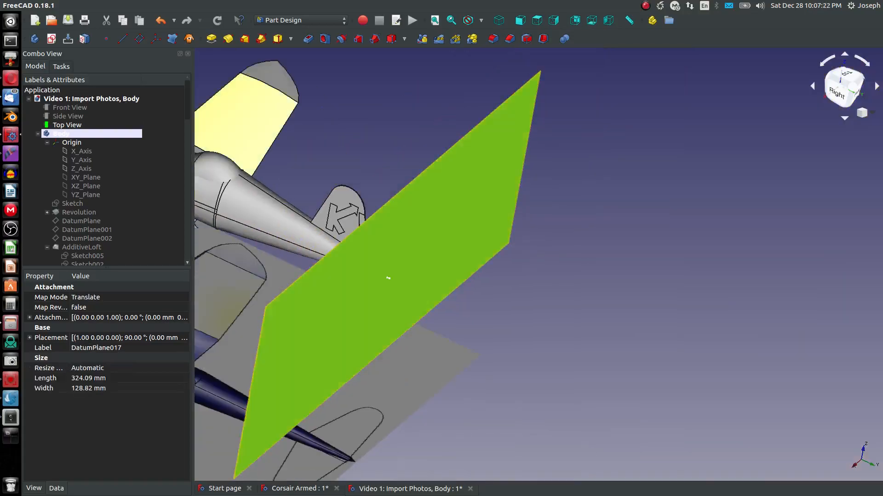
{"action": "left_click", "coordinate": [51, 38]}
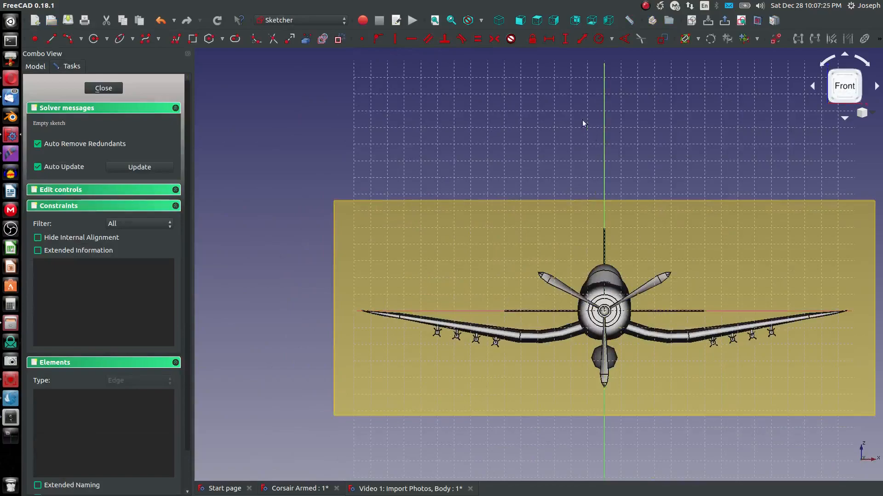
{"action": "left_click", "coordinate": [578, 21]}
{"action": "scroll", "coordinate": [461, 305], "scroll_direction": "up", "scroll_amount": 8}
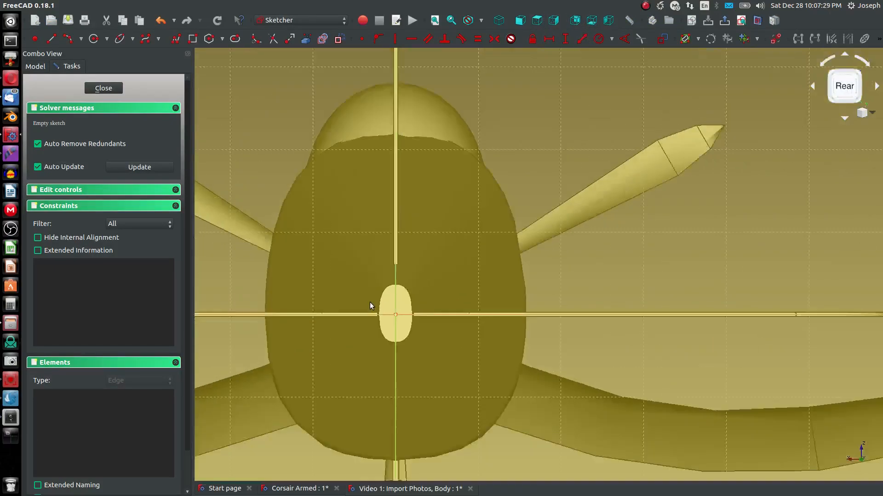
Step: Draw a circle centred on the sketch origin at the tail cone end
{"action": "left_click", "coordinate": [96, 41]}
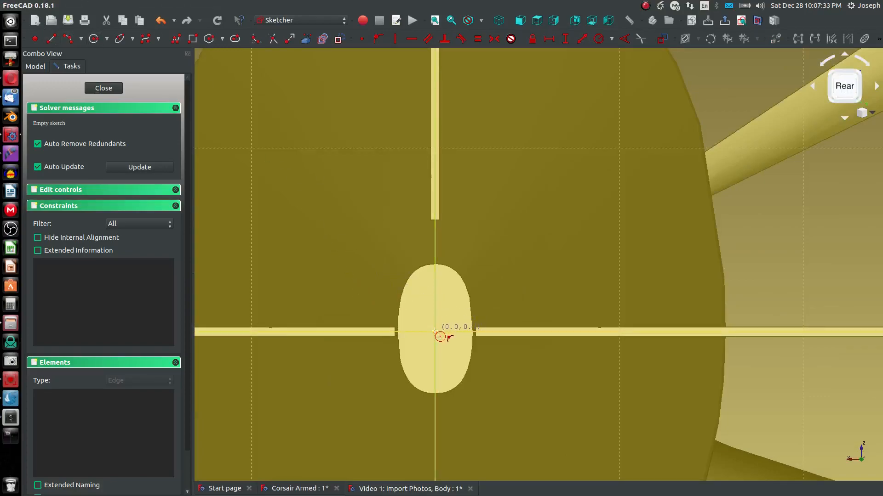
{"action": "left_click", "coordinate": [435, 332]}
{"action": "left_click", "coordinate": [478, 330]}
{"action": "scroll", "coordinate": [460, 320], "scroll_direction": "up", "scroll_amount": 8}
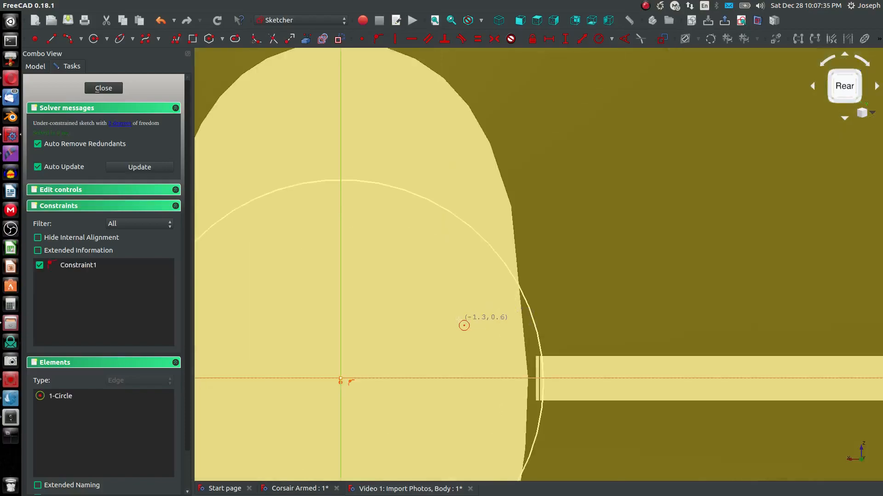
{"action": "key", "text": "Escape"}
Step: Hide the new datum plane in the model tree
{"action": "mouse_move", "coordinate": [536, 325]}
{"action": "left_mouse_down"}
{"action": "mouse_move", "coordinate": [516, 331]}
{"action": "mouse_move", "coordinate": [522, 359]}
{"action": "left_mouse_up"}
{"action": "mouse_move", "coordinate": [522, 359]}
{"action": "middle_mouse_down"}
{"action": "mouse_move", "coordinate": [487, 365]}
{"action": "mouse_move", "coordinate": [499, 344]}
{"action": "middle_mouse_up"}
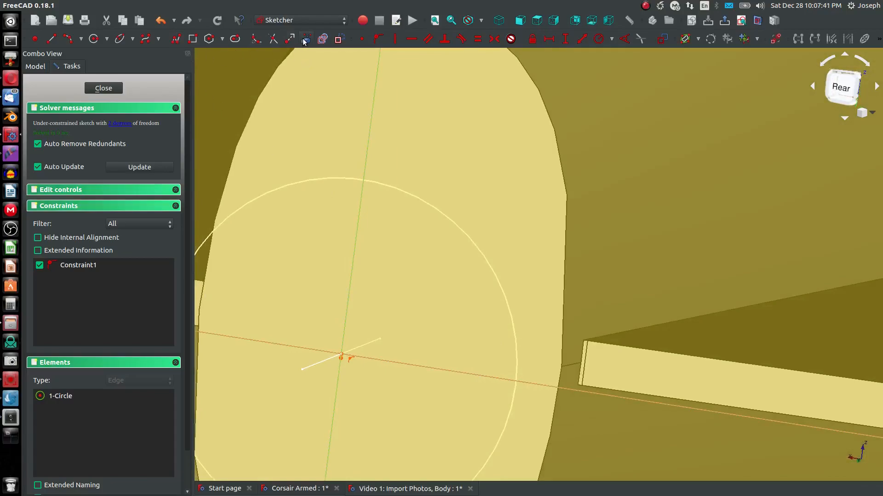
{"action": "scroll", "coordinate": [561, 356], "scroll_direction": "down", "scroll_amount": 5}
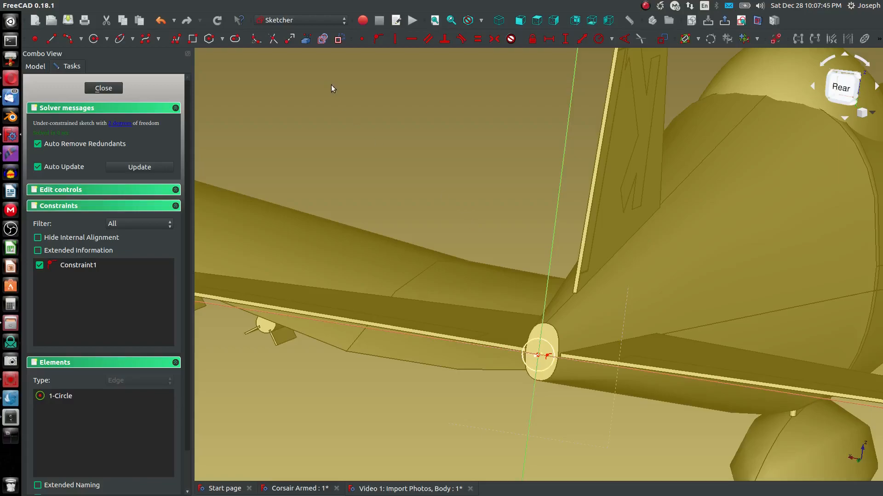
{"action": "scroll", "coordinate": [331, 85], "scroll_direction": "down", "scroll_amount": 5}
{"action": "left_click", "coordinate": [48, 69]}
{"action": "scroll", "coordinate": [113, 243], "scroll_direction": "down", "scroll_amount": 10}
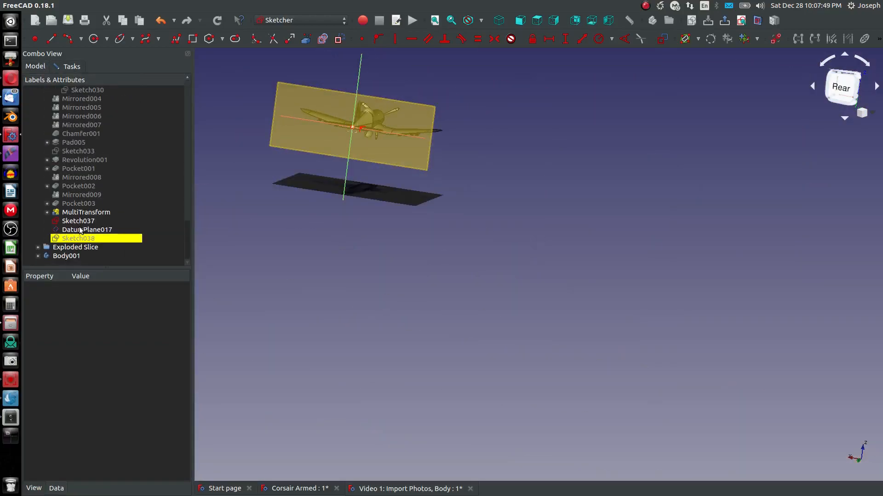
{"action": "left_click", "coordinate": [79, 230]}
{"action": "scroll", "coordinate": [371, 108], "scroll_direction": "up", "scroll_amount": 8}
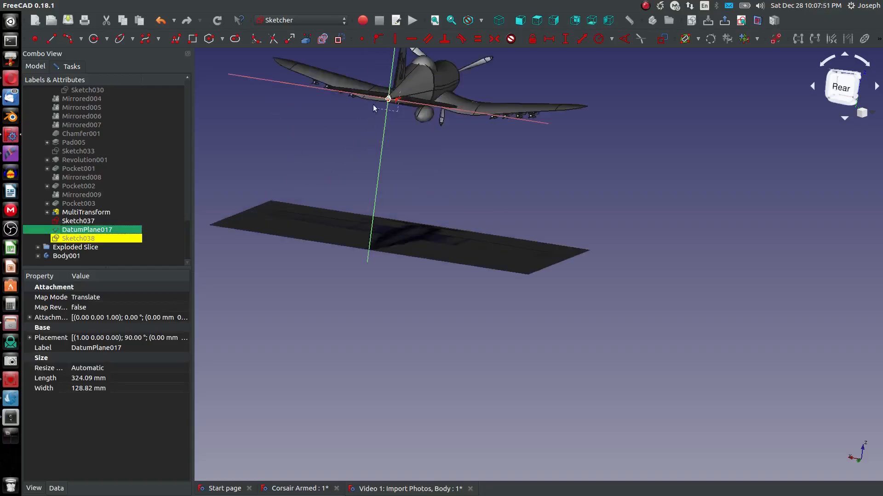
{"action": "scroll", "coordinate": [257, 69], "scroll_direction": "up", "scroll_amount": 5}
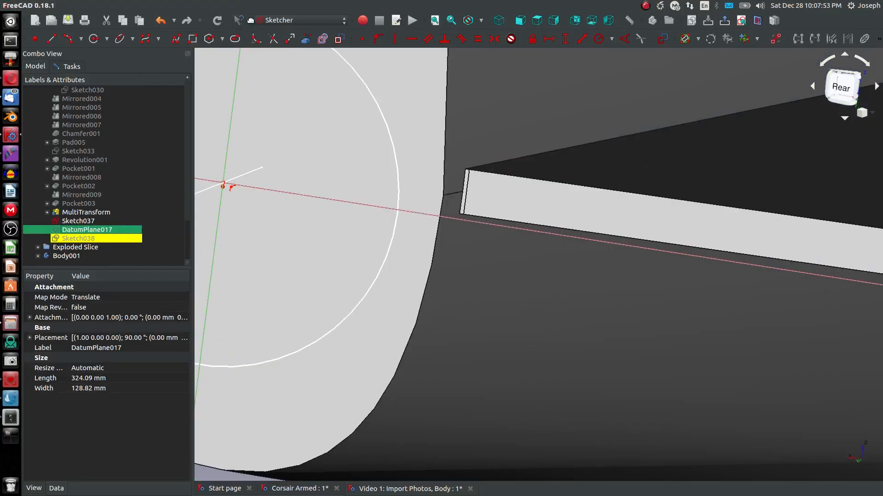
Step: Link the reference sketch's tail vertices into the circle sketch as external geometry
{"action": "left_click", "coordinate": [302, 39]}
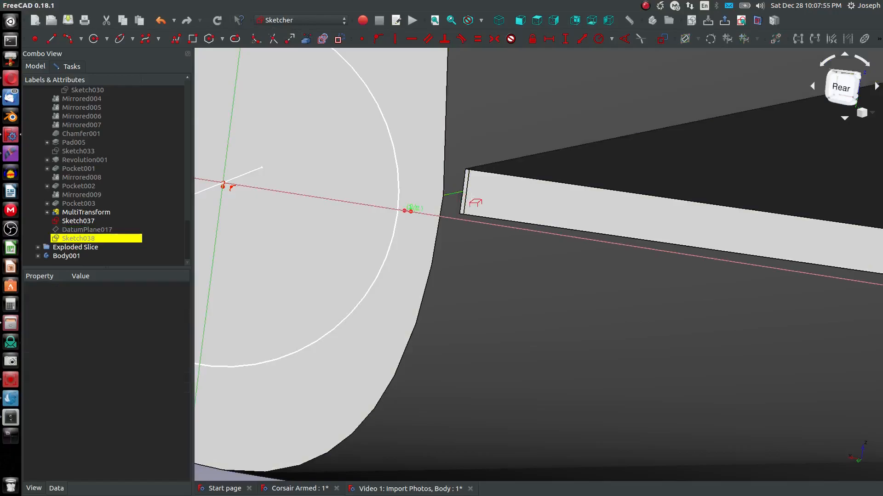
{"action": "scroll", "coordinate": [428, 211], "scroll_direction": "up", "scroll_amount": 3}
{"action": "middle_click_drag", "start_coordinate": [410, 211], "coordinate": [461, 198]}
{"action": "scroll", "coordinate": [423, 193], "scroll_direction": "down", "scroll_amount": 7}
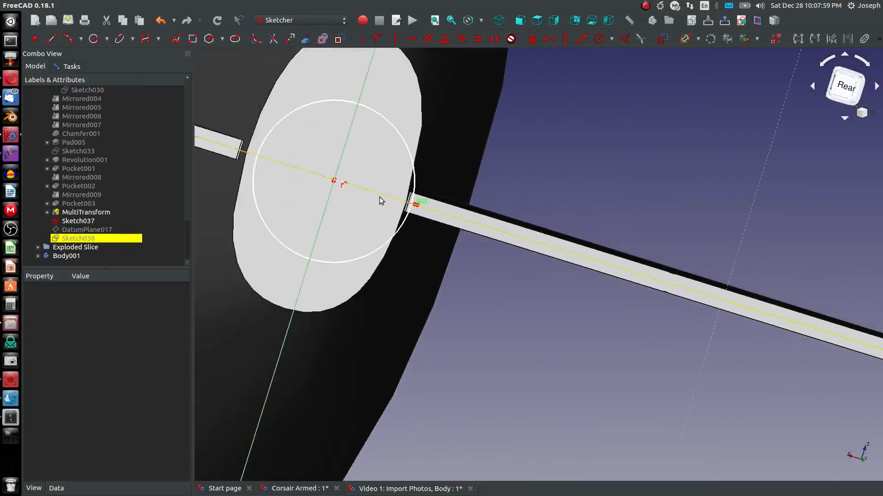
{"action": "mouse_move", "coordinate": [378, 192]}
{"action": "middle_mouse_down"}
{"action": "mouse_move", "coordinate": [387, 207]}
{"action": "mouse_move", "coordinate": [330, 210]}
{"action": "mouse_move", "coordinate": [387, 196]}
{"action": "middle_mouse_up"}
{"action": "scroll", "coordinate": [478, 186], "scroll_direction": "up", "scroll_amount": 10}
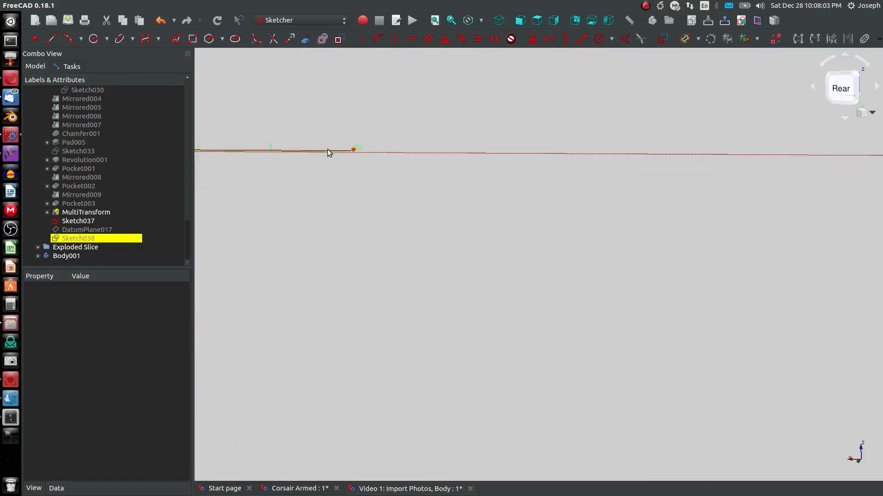
{"action": "left_click", "coordinate": [353, 152]}
{"action": "scroll", "coordinate": [336, 159], "scroll_direction": "down", "scroll_amount": 10}
{"action": "mouse_move", "coordinate": [347, 183]}
{"action": "left_mouse_down"}
{"action": "mouse_move", "coordinate": [328, 148]}
{"action": "mouse_move", "coordinate": [328, 175]}
{"action": "left_mouse_up"}
{"action": "left_click", "coordinate": [347, 151]}
{"action": "left_click", "coordinate": [361, 145]}
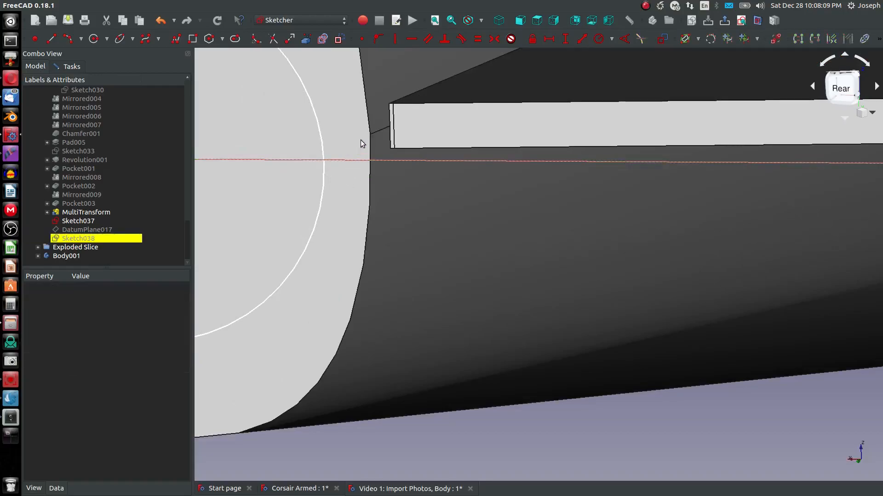
{"action": "left_click", "coordinate": [305, 38]}
{"action": "left_click", "coordinate": [324, 166]}
{"action": "scroll", "coordinate": [324, 161], "scroll_direction": "up", "scroll_amount": 4}
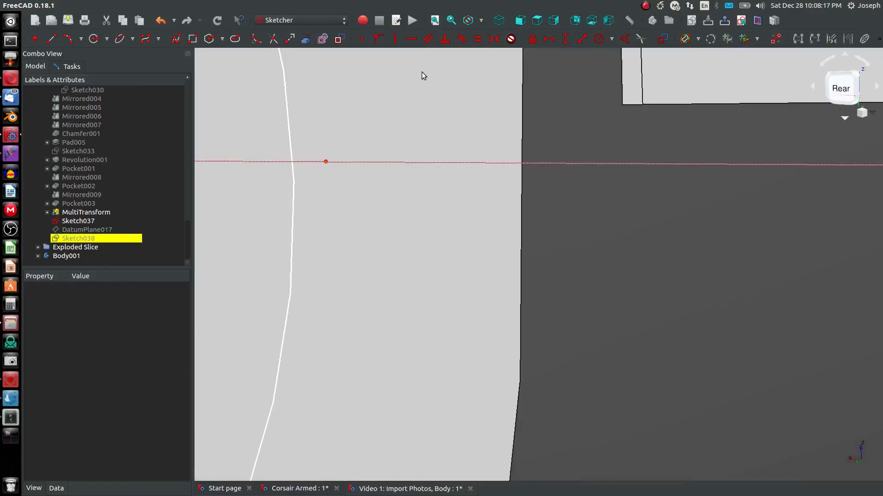
{"action": "scroll", "coordinate": [427, 83], "scroll_direction": "down", "scroll_amount": 4}
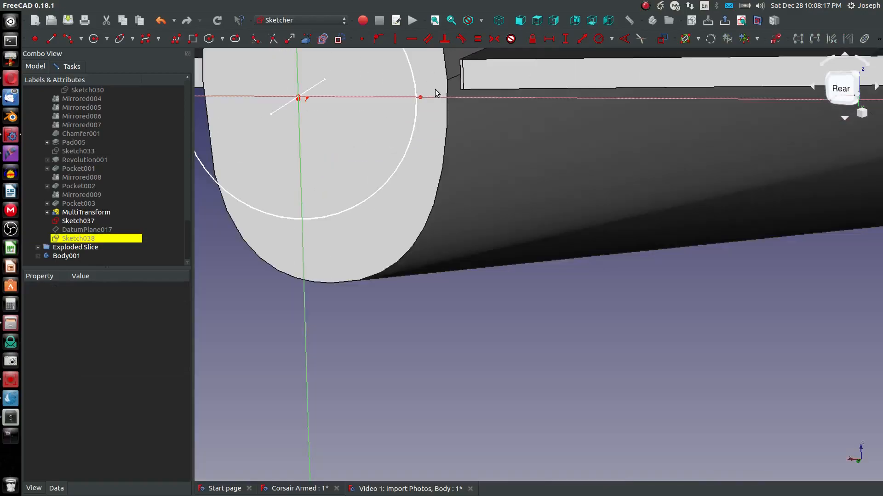
Step: Switch the display to the Wireframe draw style and view the sketch from the front
{"action": "left_click", "coordinate": [481, 20]}
{"action": "left_click", "coordinate": [488, 72]}
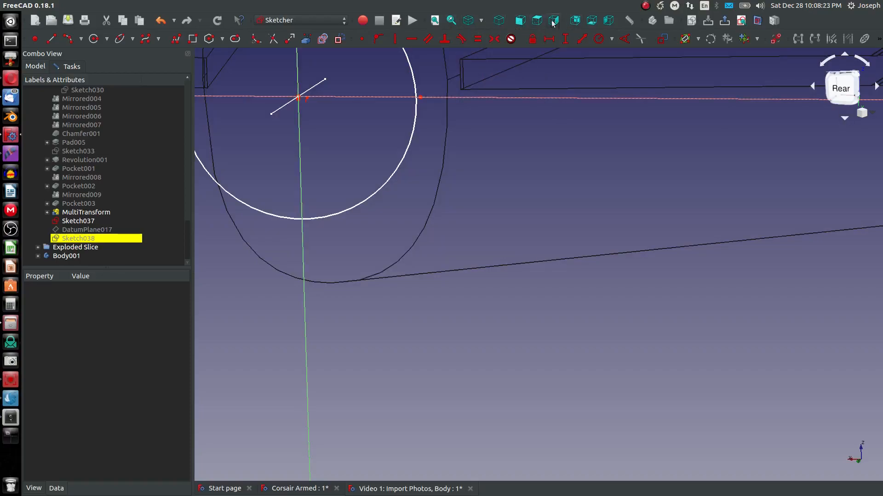
{"action": "left_click", "coordinate": [520, 20]}
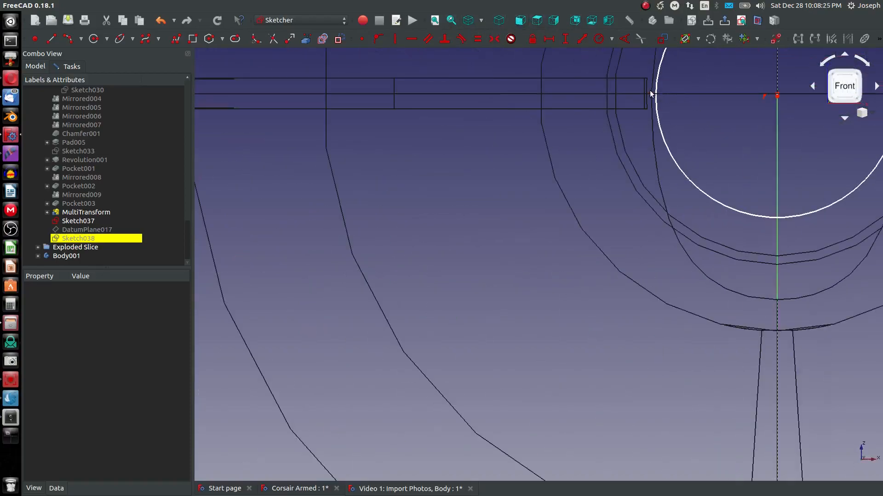
Step: Constrain the circle's centre coincident with the external reference vertex at the tail
{"action": "left_click", "coordinate": [653, 95]}
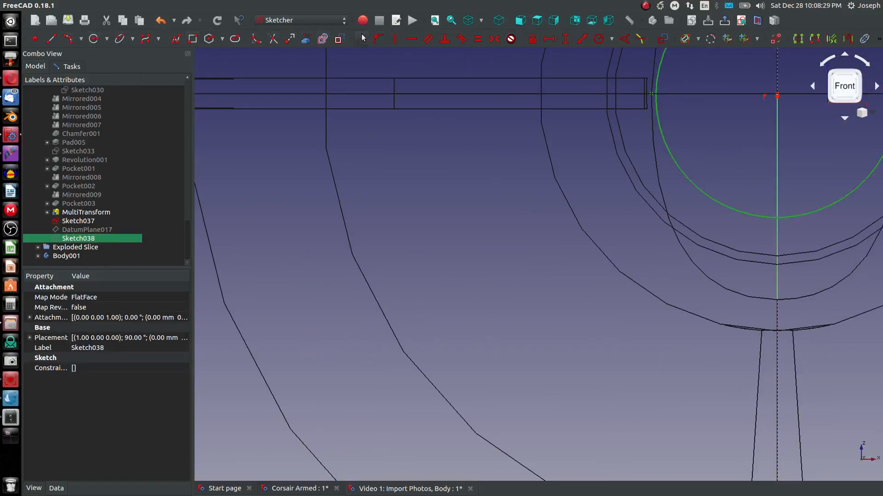
{"action": "double_click", "coordinate": [654, 98]}
{"action": "middle_click_drag", "start_coordinate": [653, 101], "coordinate": [641, 152]}
{"action": "scroll", "coordinate": [640, 151], "scroll_direction": "down", "scroll_amount": 10}
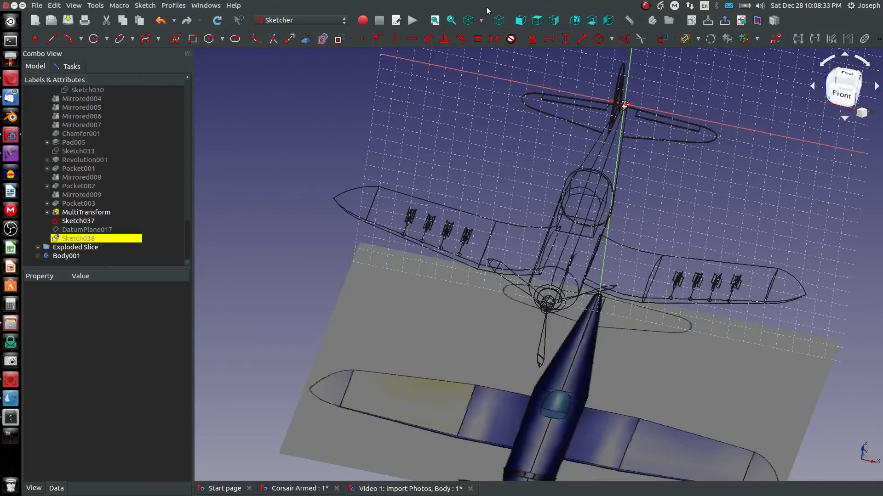
{"action": "scroll", "coordinate": [576, 53], "scroll_direction": "up", "scroll_amount": 10}
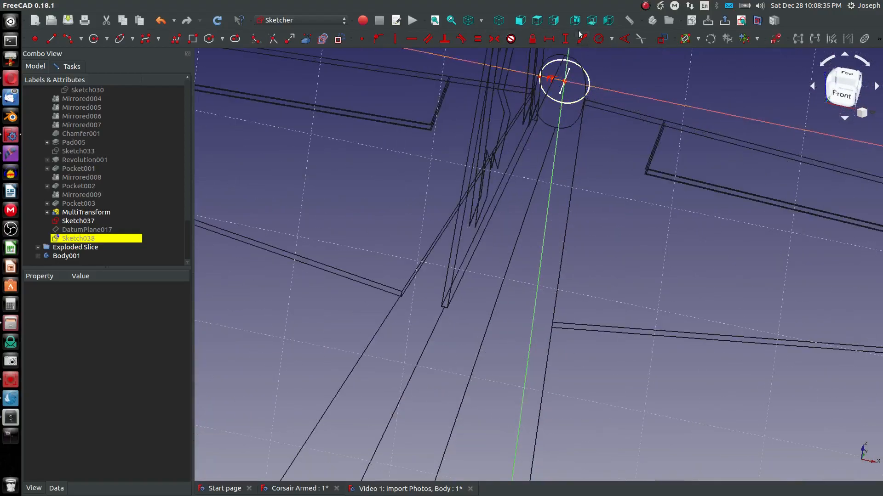
{"action": "mouse_move", "coordinate": [566, 86]}
{"action": "left_mouse_down"}
{"action": "mouse_move", "coordinate": [567, 59]}
{"action": "mouse_move", "coordinate": [597, 138]}
{"action": "left_mouse_up"}
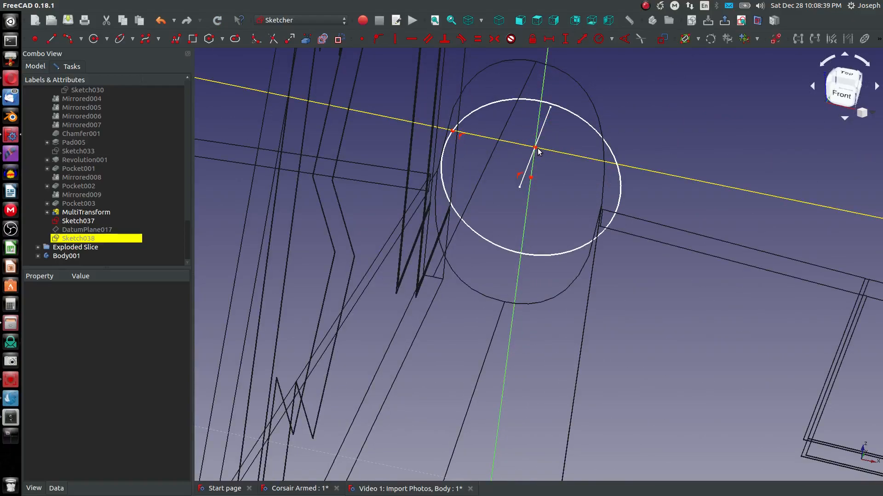
{"action": "left_click", "coordinate": [536, 147]}
{"action": "left_click", "coordinate": [531, 178]}
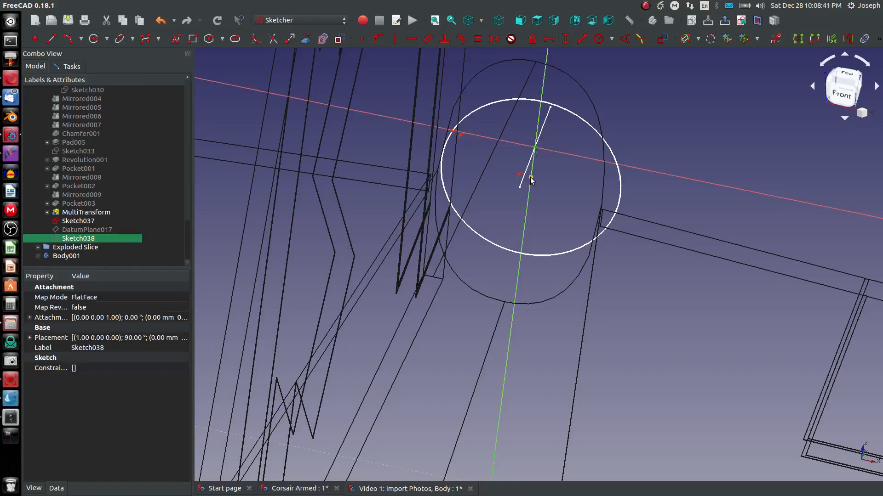
{"action": "left_click", "coordinate": [363, 40]}
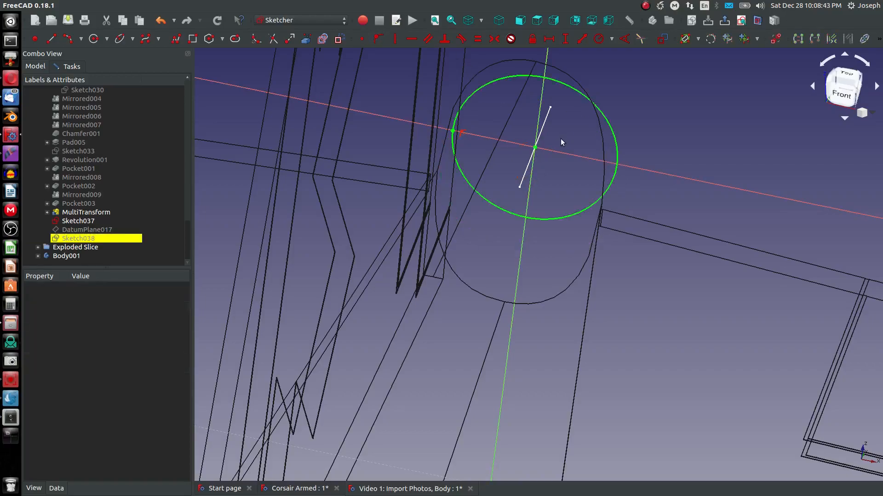
Step: Check the circle from the rear and close the sketch
{"action": "left_click", "coordinate": [580, 19]}
{"action": "scroll", "coordinate": [592, 378], "scroll_direction": "down", "scroll_amount": 2}
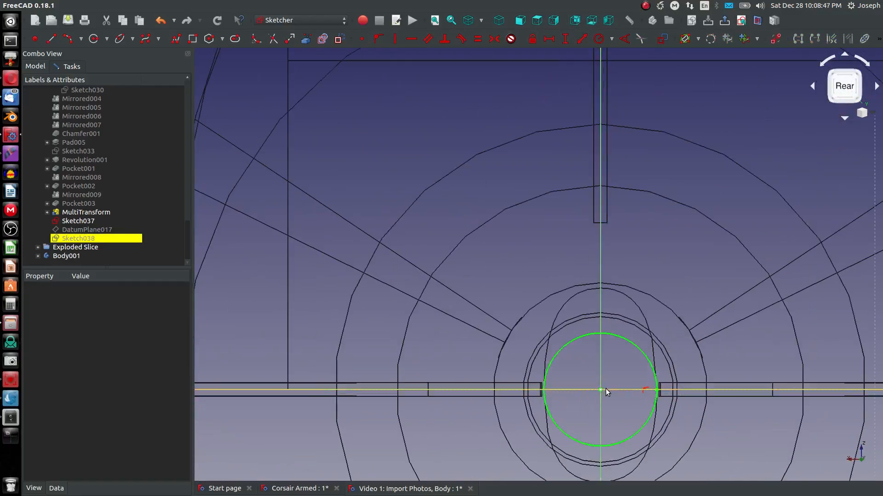
{"action": "scroll", "coordinate": [365, 250], "scroll_direction": "down", "scroll_amount": 2}
{"action": "scroll", "coordinate": [551, 385], "scroll_direction": "up", "scroll_amount": 2}
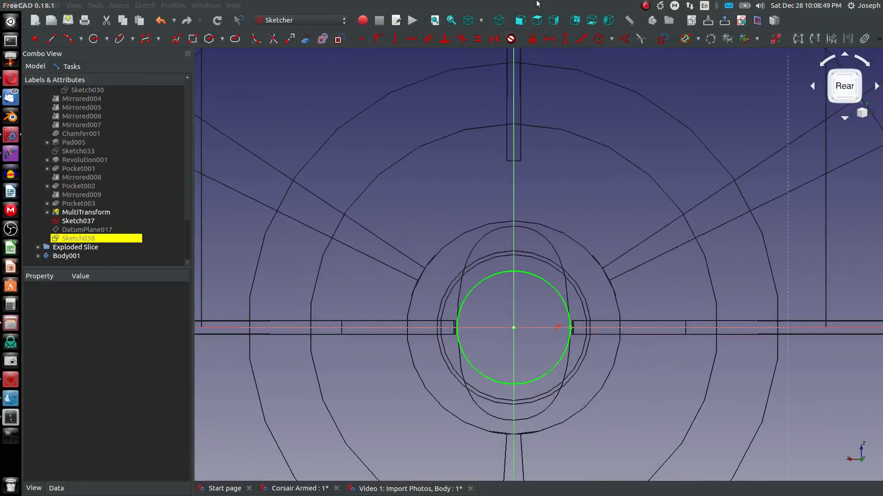
{"action": "left_click", "coordinate": [86, 68]}
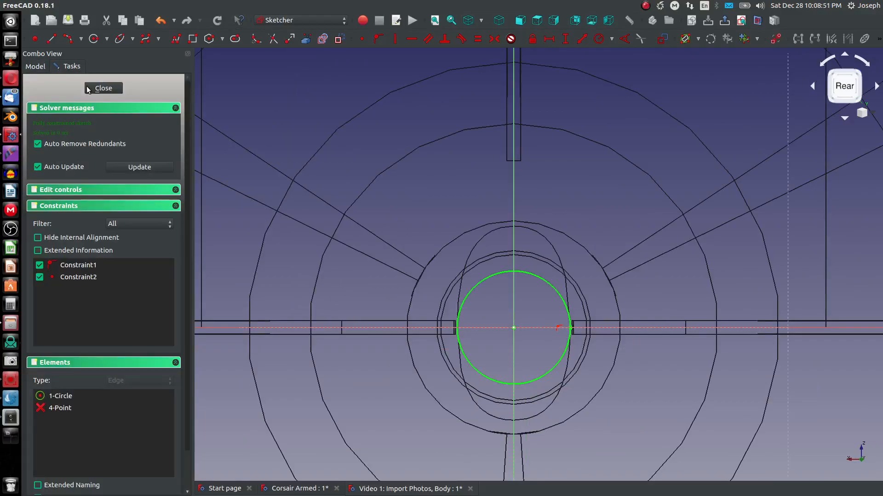
{"action": "left_click", "coordinate": [89, 89]}
Step: Create a datum plane in Normal to edge mode on the reference sketch's edge and end vertex
{"action": "scroll", "coordinate": [412, 320], "scroll_direction": "up", "scroll_amount": 3}
{"action": "scroll", "coordinate": [528, 373], "scroll_direction": "up", "scroll_amount": 3}
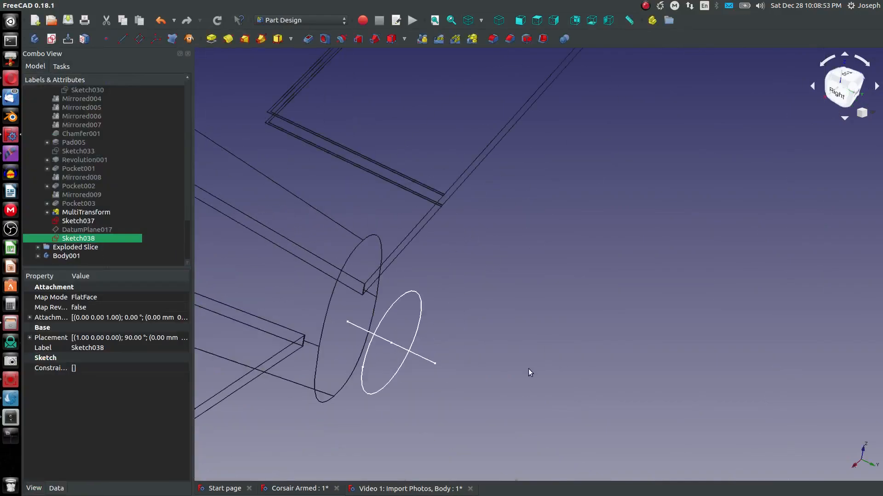
{"action": "left_click", "coordinate": [681, 270]}
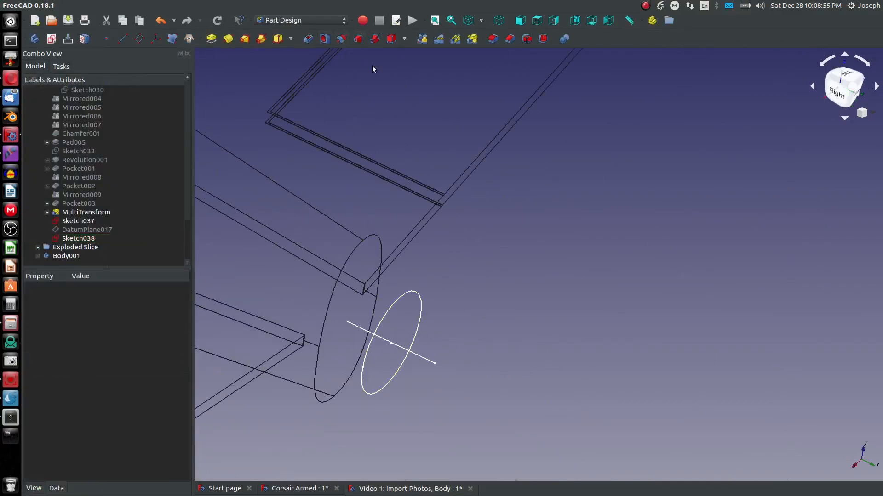
{"action": "left_click", "coordinate": [145, 39]}
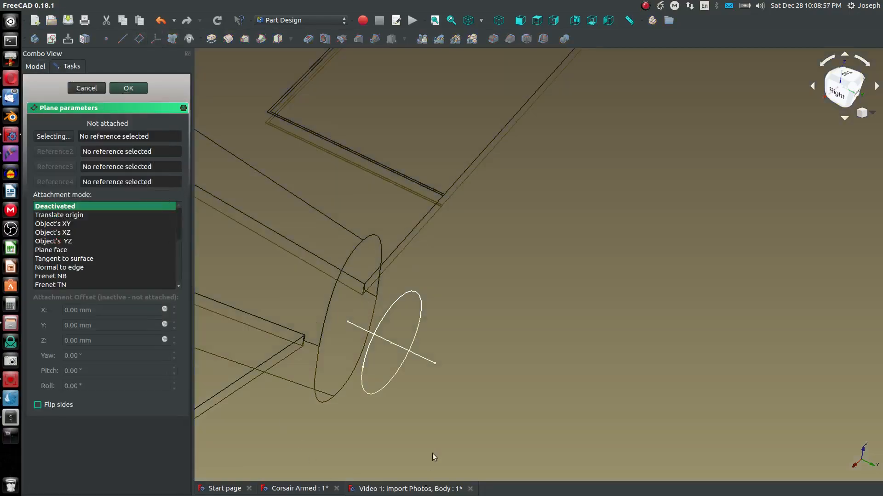
{"action": "left_click", "coordinate": [427, 359]}
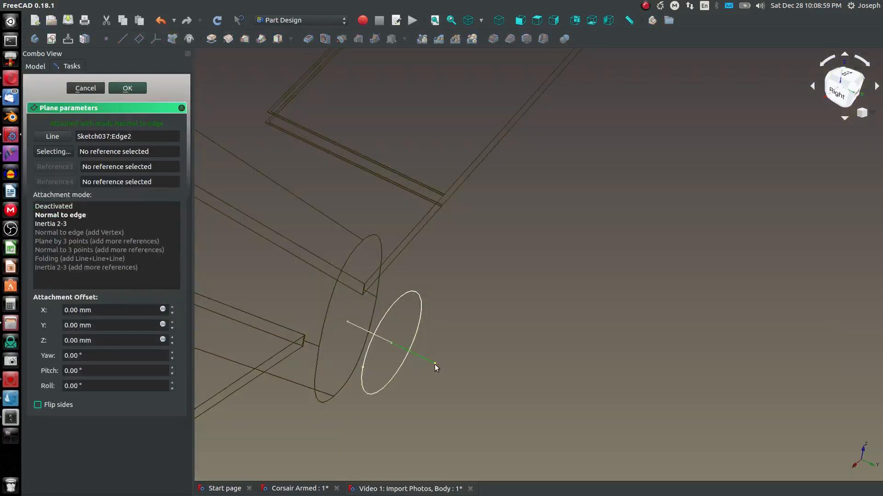
{"action": "left_click", "coordinate": [434, 364]}
{"action": "scroll", "coordinate": [463, 387], "scroll_direction": "down", "scroll_amount": 2}
{"action": "left_click", "coordinate": [92, 230]}
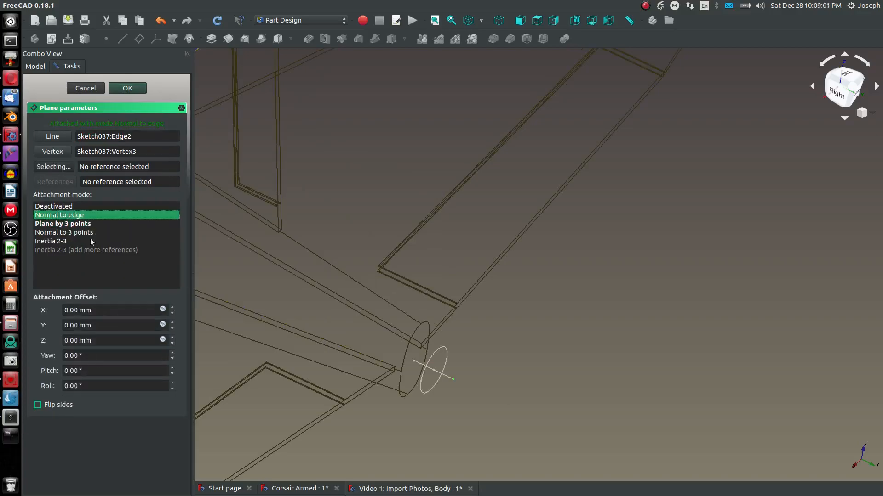
{"action": "scroll", "coordinate": [384, 326], "scroll_direction": "down", "scroll_amount": 3}
{"action": "mouse_move", "coordinate": [371, 315]}
{"action": "middle_mouse_down"}
{"action": "mouse_move", "coordinate": [389, 327]}
{"action": "mouse_move", "coordinate": [374, 311]}
{"action": "middle_mouse_up"}
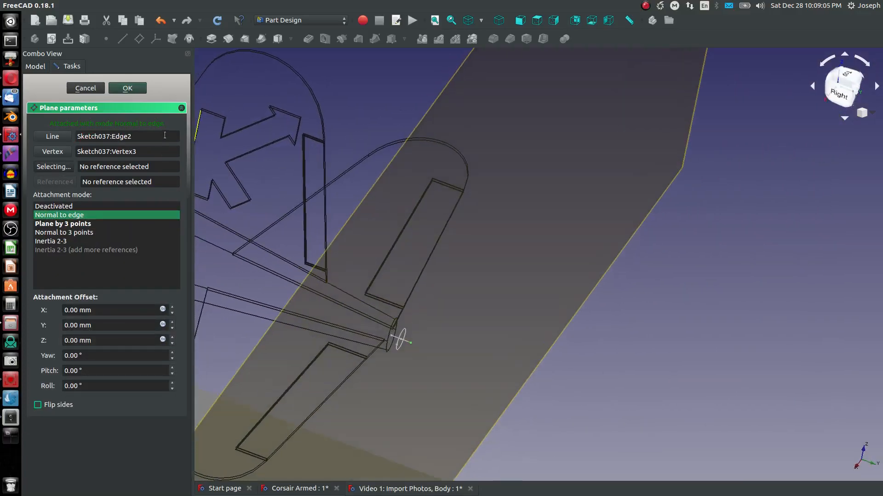
{"action": "left_click", "coordinate": [127, 89]}
Step: In the tail sketch, draw a circle centred on the origin and set its radius to 0.05 mm
{"action": "double_click", "coordinate": [408, 348]}
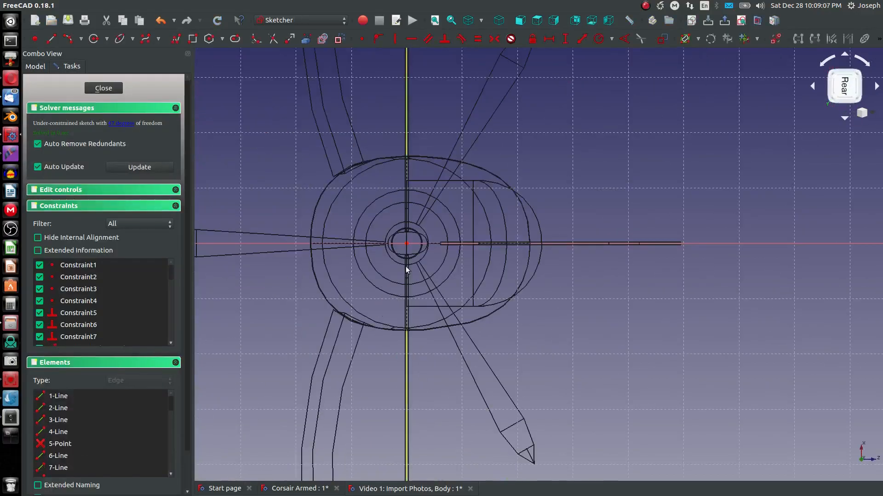
{"action": "scroll", "coordinate": [412, 227], "scroll_direction": "up", "scroll_amount": 8}
{"action": "left_click", "coordinate": [93, 38]}
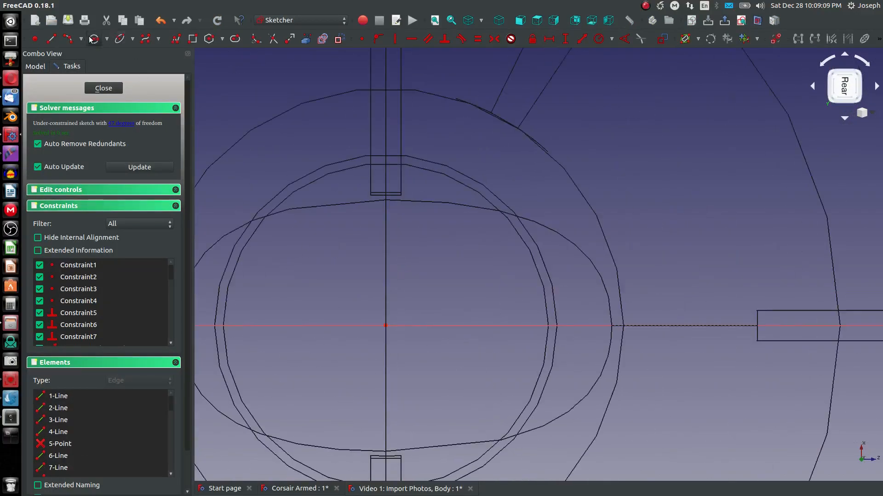
{"action": "left_click", "coordinate": [384, 326]}
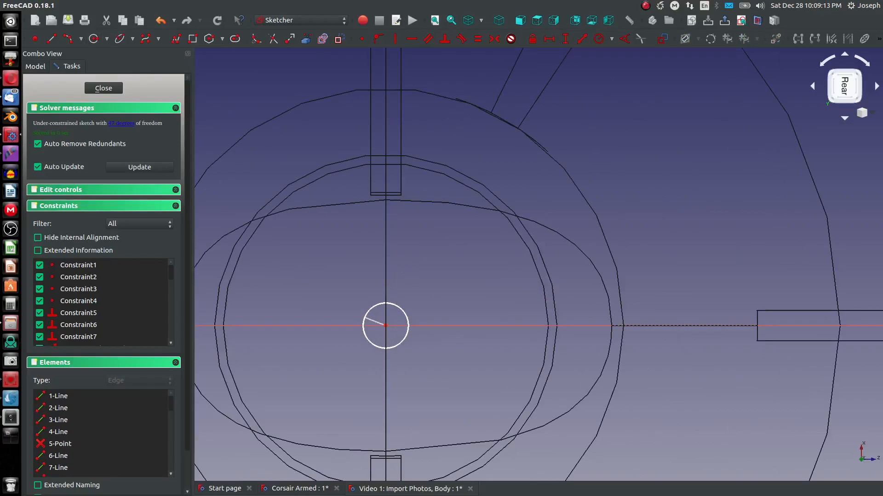
{"action": "left_click", "coordinate": [364, 318]}
{"action": "left_click", "coordinate": [409, 319]}
{"action": "key", "text": "shift+r"}
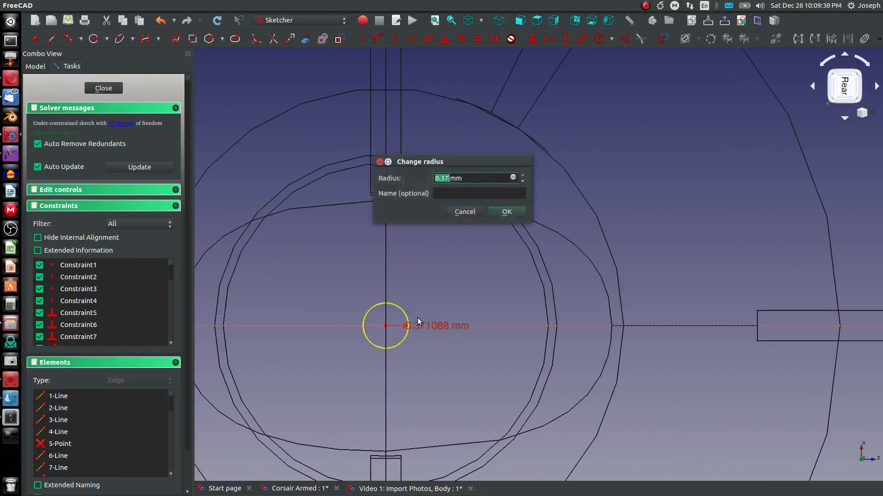
{"action": "type", "text": "0.05"}
{"action": "key", "text": "Return"}
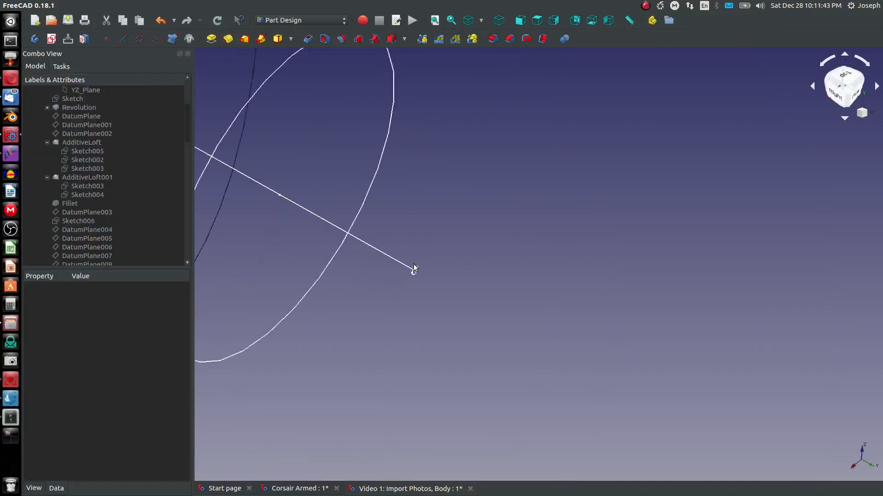
Step: Switch the display to the Flat lines draw style
{"action": "scroll", "coordinate": [449, 286], "scroll_direction": "down", "scroll_amount": 3}
{"action": "scroll", "coordinate": [351, 305], "scroll_direction": "up", "scroll_amount": 2}
{"action": "scroll", "coordinate": [426, 296], "scroll_direction": "down", "scroll_amount": 2}
{"action": "scroll", "coordinate": [325, 273], "scroll_direction": "down", "scroll_amount": 10}
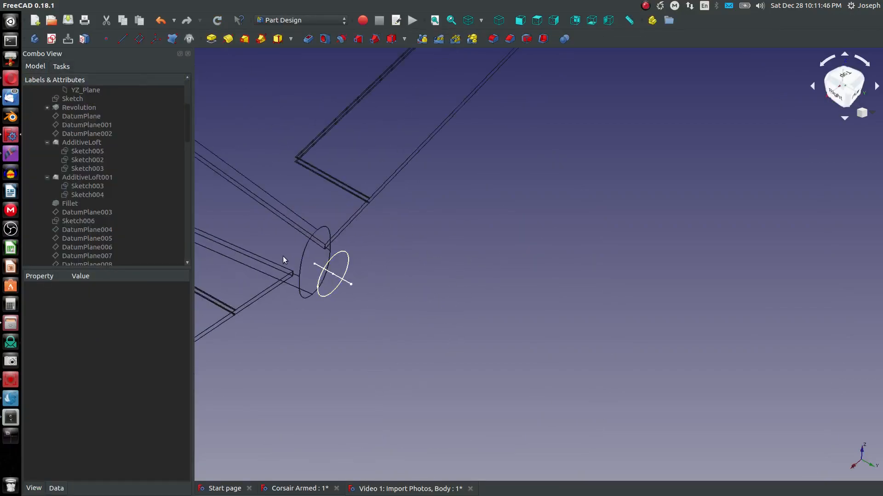
{"action": "middle_click_drag", "start_coordinate": [284, 256], "coordinate": [471, 265]}
{"action": "left_click", "coordinate": [482, 20]}
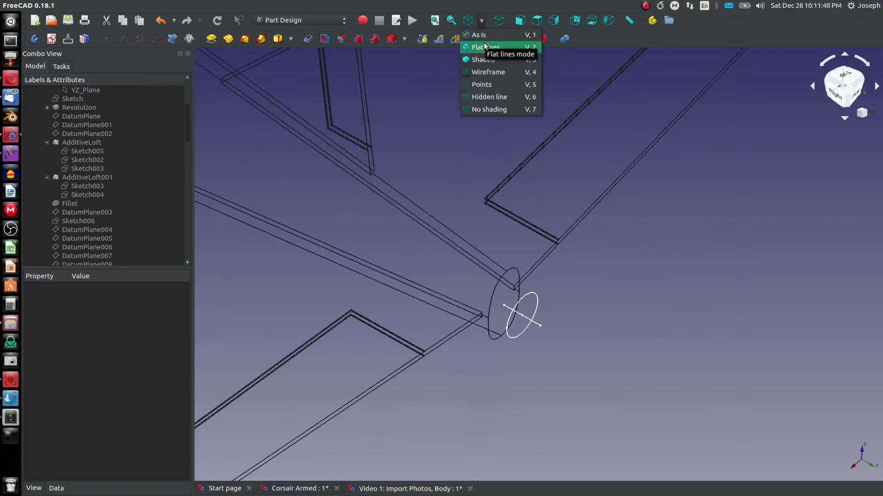
{"action": "left_click", "coordinate": [479, 43]}
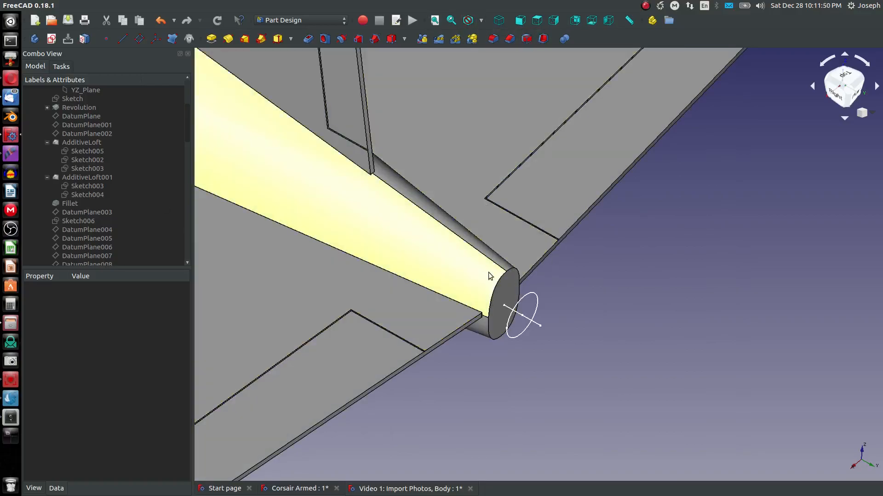
Step: Locate and select Sketch004 under AdditiveLoft001 in the model tree
{"action": "left_click", "coordinate": [407, 255]}
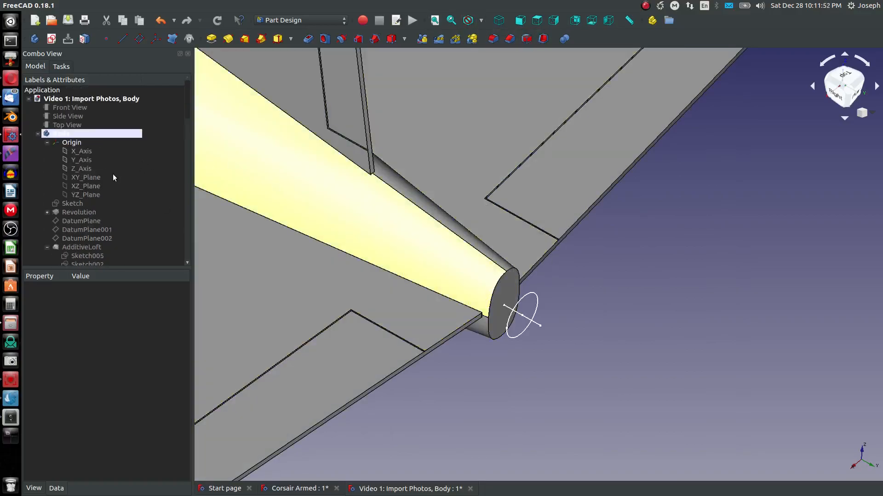
{"action": "scroll", "coordinate": [91, 229], "scroll_direction": "down", "scroll_amount": 1}
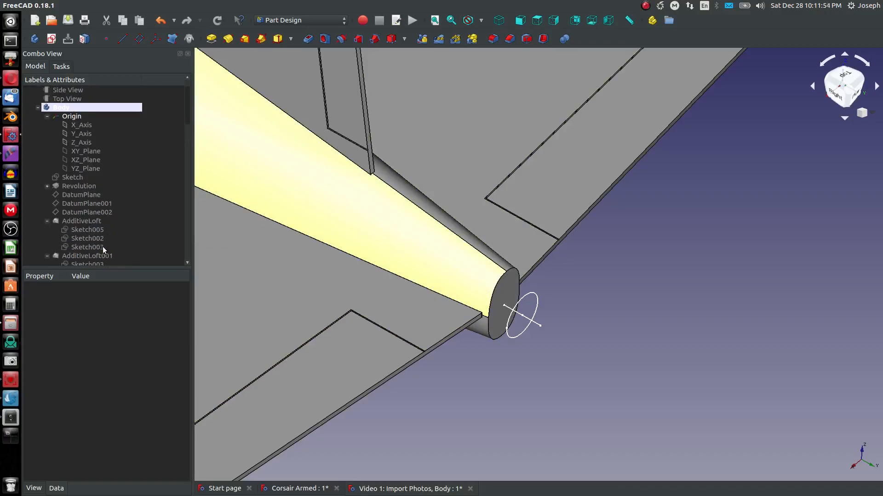
{"action": "scroll", "coordinate": [96, 250], "scroll_direction": "down", "scroll_amount": 2}
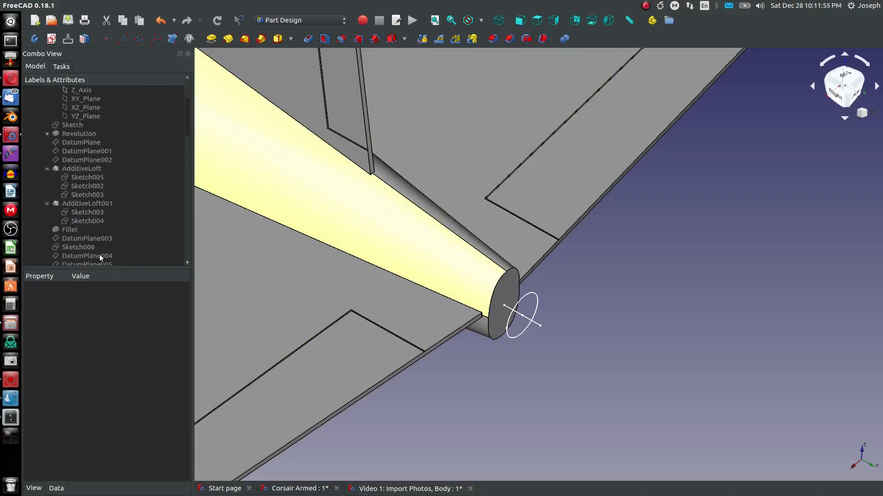
{"action": "left_click", "coordinate": [101, 221]}
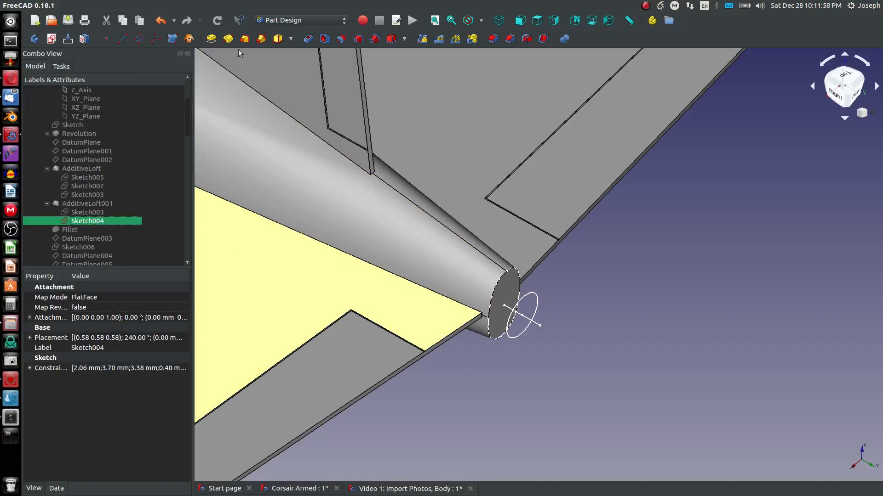
Step: Create an additive loft from Sketch004 with Sketch038 and Sketch039 added as sections
{"action": "left_click", "coordinate": [244, 39]}
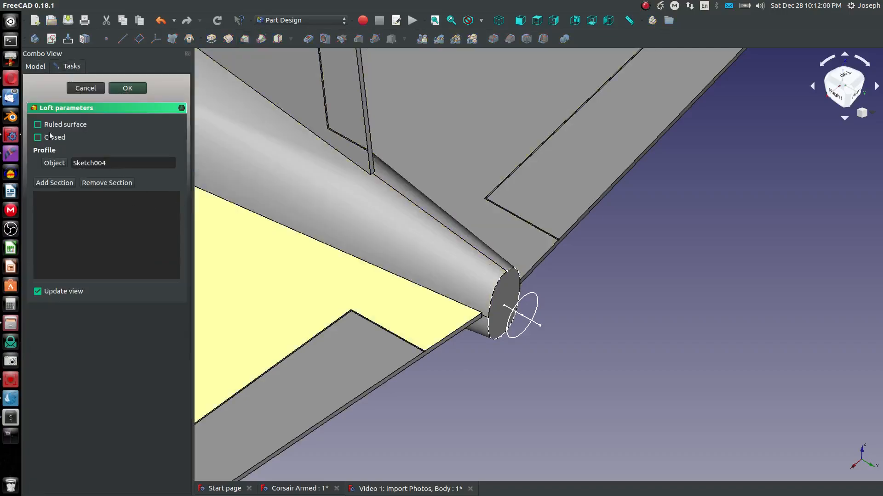
{"action": "left_click", "coordinate": [61, 183]}
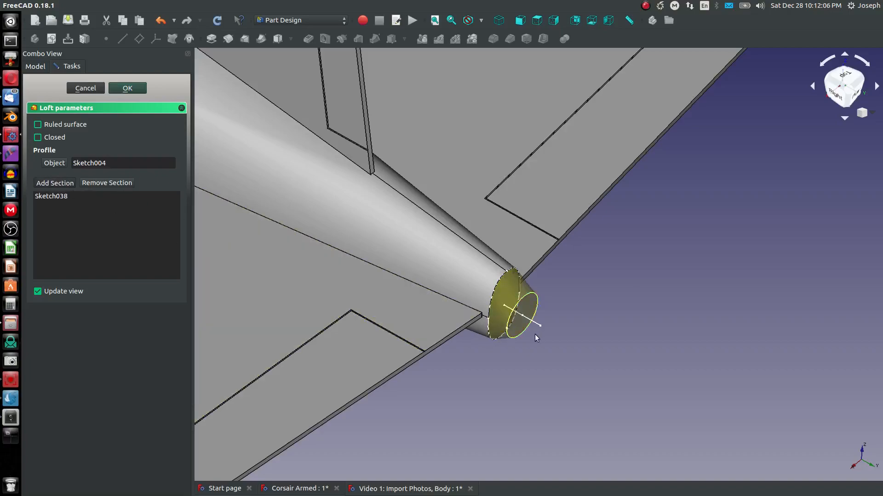
{"action": "scroll", "coordinate": [531, 335], "scroll_direction": "up", "scroll_amount": 6}
{"action": "scroll", "coordinate": [416, 267], "scroll_direction": "up", "scroll_amount": 2}
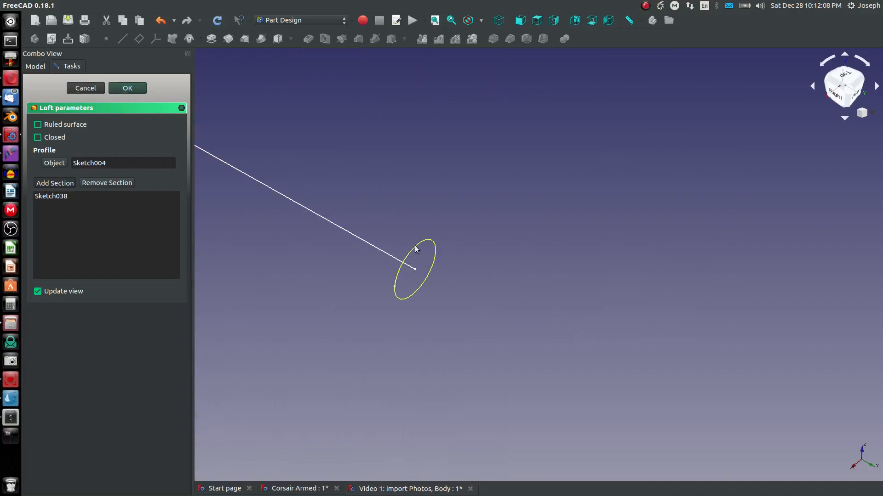
{"action": "left_click", "coordinate": [440, 269]}
{"action": "scroll", "coordinate": [432, 271], "scroll_direction": "down", "scroll_amount": 4}
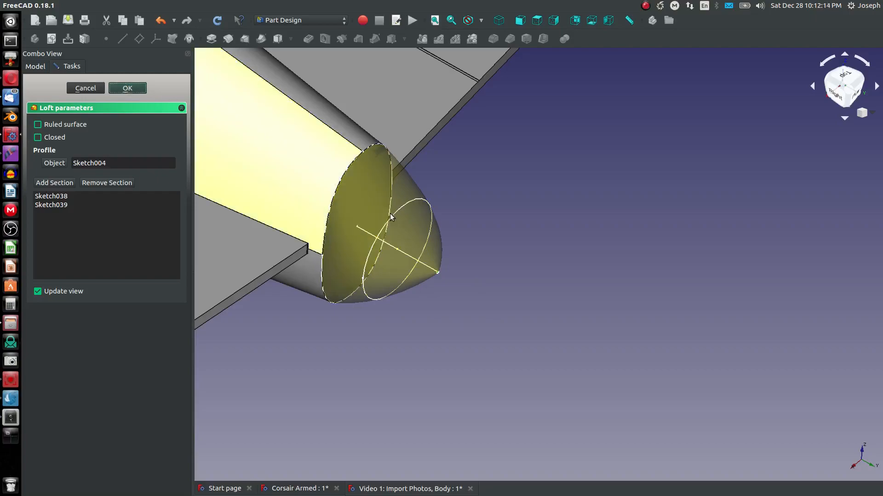
{"action": "key", "text": "Return"}
Step: Open Sketch038 of AdditiveLoft008 for editing and switch the display to the Wireframe draw style
{"action": "middle_click_drag", "start_coordinate": [404, 235], "coordinate": [299, 159]}
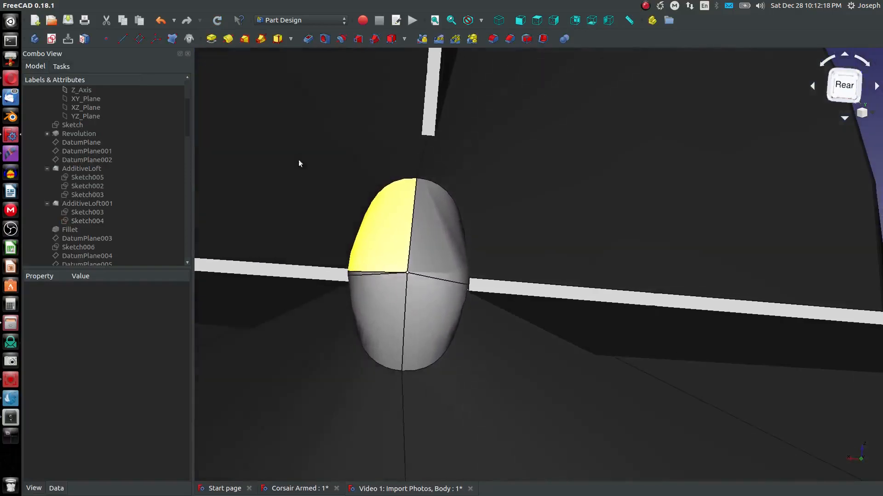
{"action": "middle_click_drag", "start_coordinate": [350, 249], "coordinate": [485, 275]}
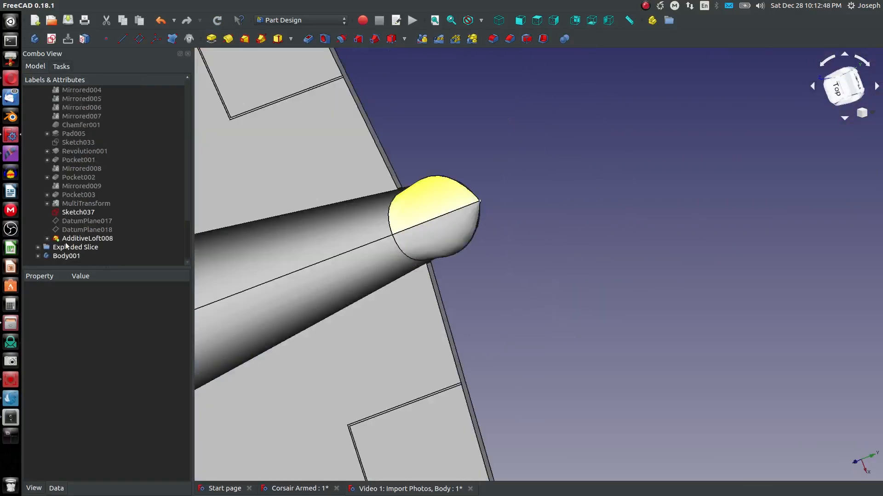
{"action": "left_click", "coordinate": [47, 238]}
{"action": "scroll", "coordinate": [93, 252], "scroll_direction": "down", "scroll_amount": 1}
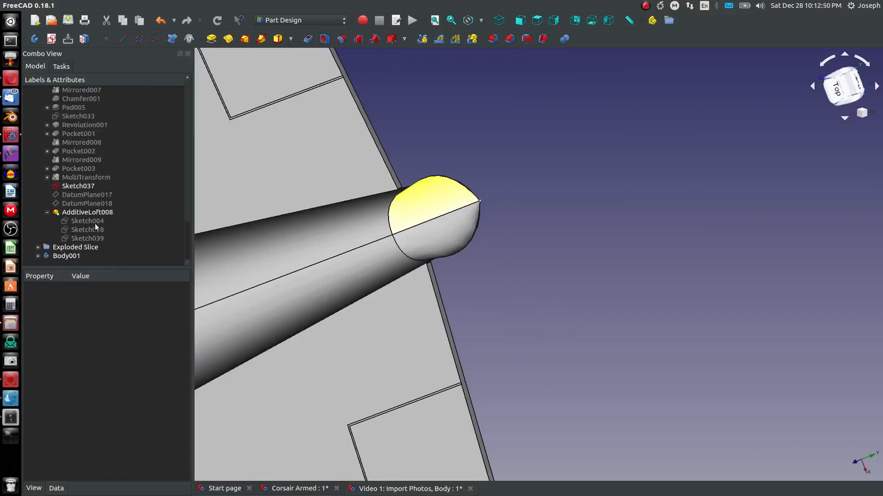
{"action": "left_click", "coordinate": [97, 229]}
{"action": "right_click", "coordinate": [97, 231]}
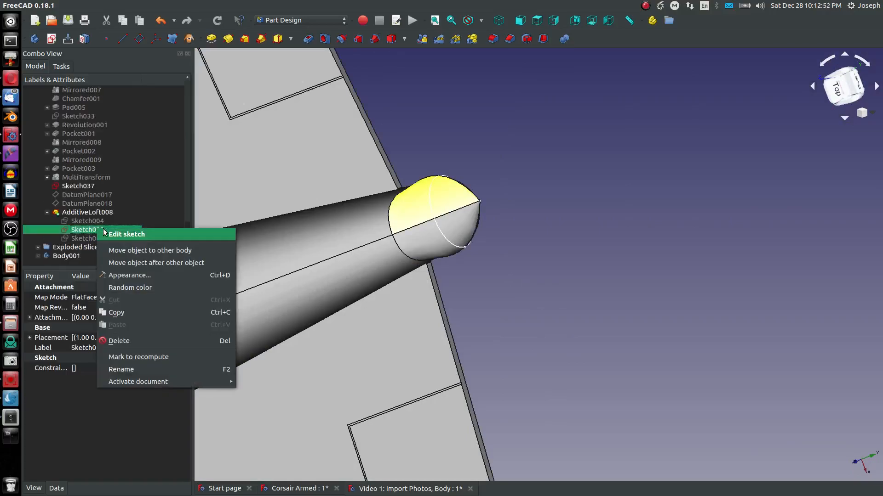
{"action": "left_click", "coordinate": [115, 234]}
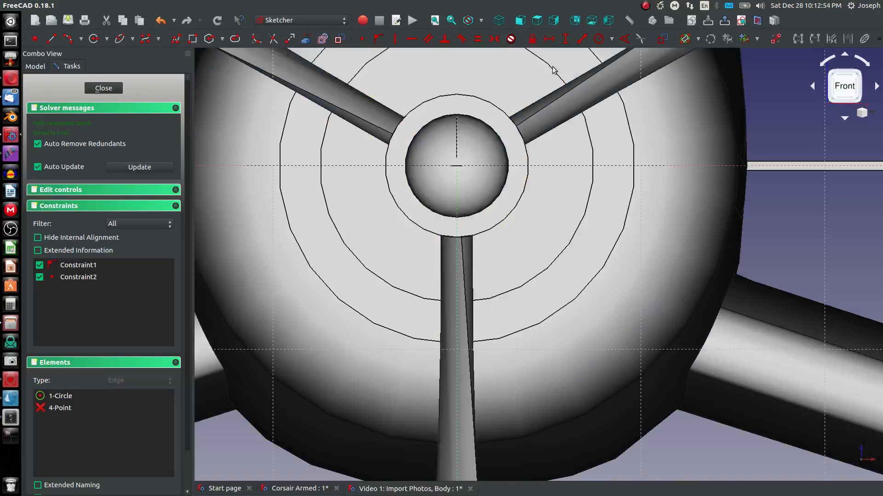
{"action": "left_click", "coordinate": [481, 20]}
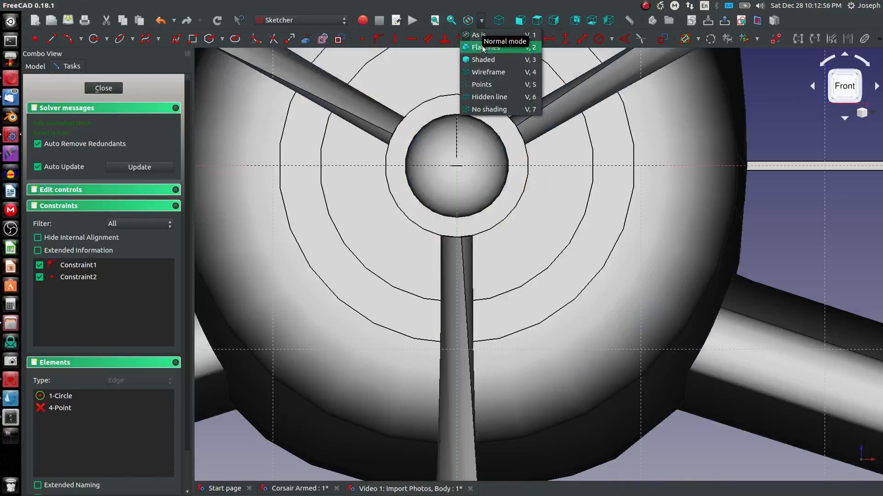
{"action": "left_click", "coordinate": [476, 76]}
Step: Convert the sketch's existing circle into construction geometry
{"action": "scroll", "coordinate": [459, 160], "scroll_direction": "up", "scroll_amount": 5}
{"action": "left_click", "coordinate": [430, 98]}
{"action": "left_click", "coordinate": [338, 39]}
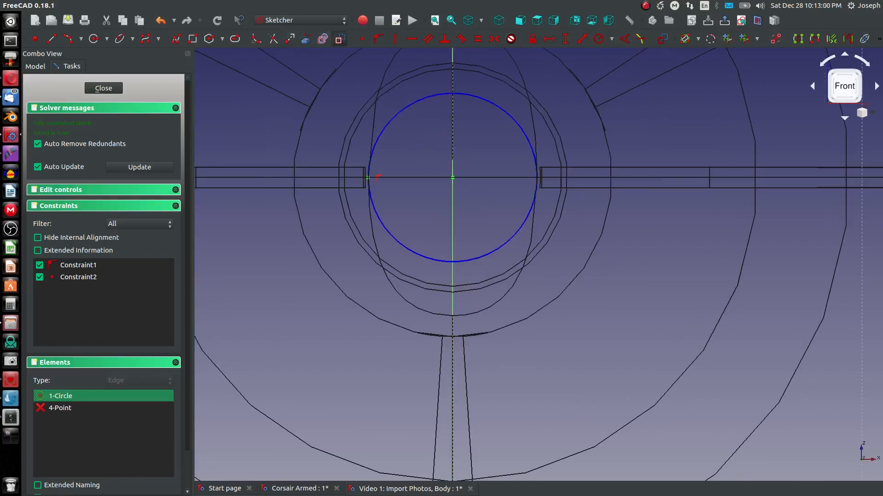
Step: Draw a circle centred on the origin, set its radius to 1.5 mm, and close the sketch
{"action": "left_click", "coordinate": [94, 39]}
{"action": "left_click", "coordinate": [453, 178]}
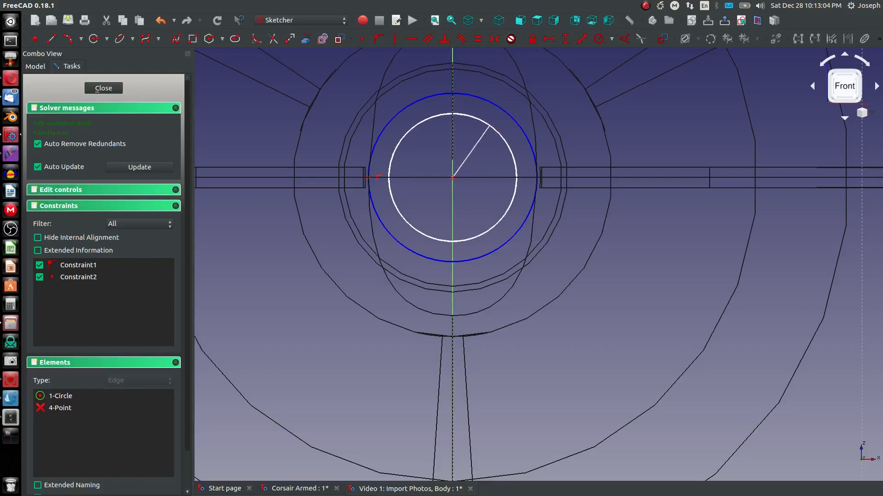
{"action": "left_click", "coordinate": [472, 119]}
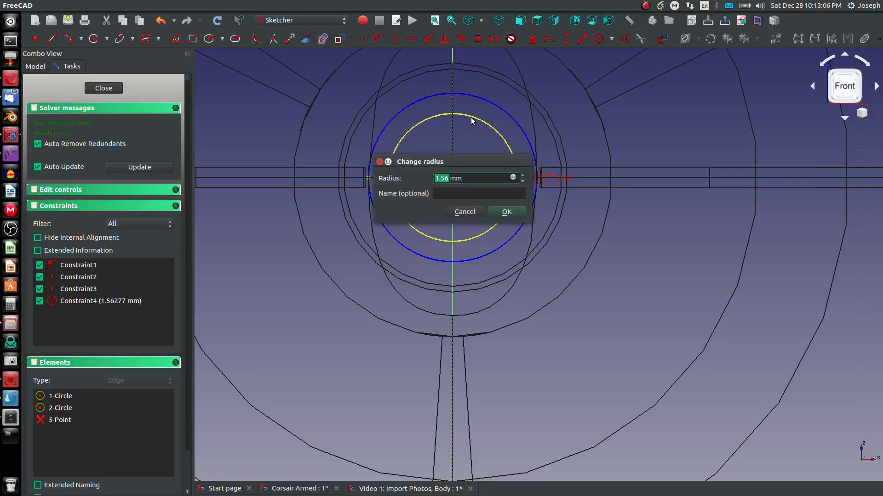
{"action": "type", "text": "1.5"}
{"action": "key", "text": "Return"}
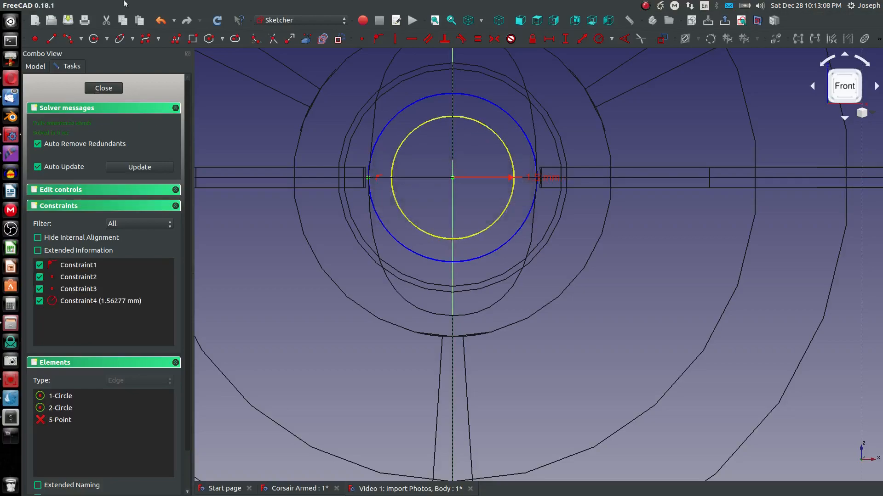
{"action": "left_click", "coordinate": [115, 87]}
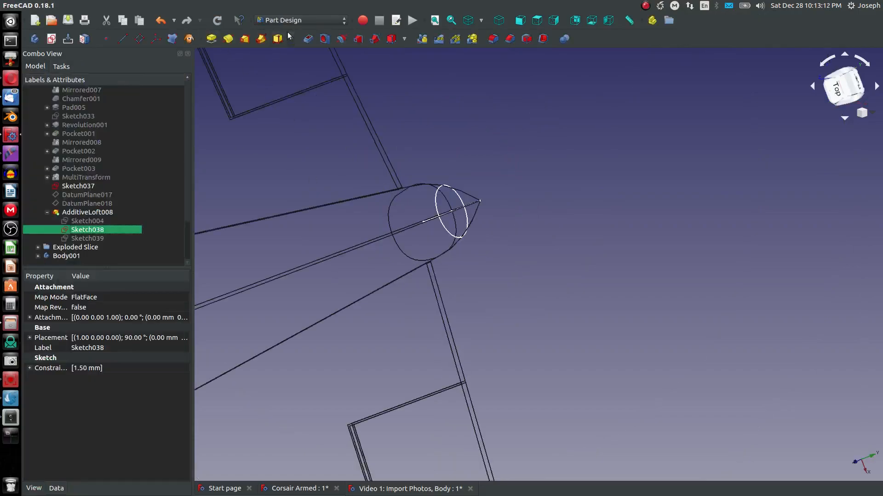
Step: Switch the display back to the As is draw style
{"action": "left_click", "coordinate": [481, 20]}
{"action": "left_click", "coordinate": [524, 34]}
{"action": "mouse_move", "coordinate": [346, 216]}
{"action": "middle_mouse_down"}
{"action": "mouse_move", "coordinate": [367, 128]}
{"action": "mouse_move", "coordinate": [358, 88]}
{"action": "mouse_move", "coordinate": [338, 227]}
{"action": "mouse_move", "coordinate": [363, 267]}
{"action": "mouse_move", "coordinate": [386, 261]}
{"action": "middle_mouse_up"}
{"action": "right_click", "coordinate": [387, 261]}
{"action": "left_click", "coordinate": [531, 345]}
{"action": "mouse_move", "coordinate": [526, 338]}
{"action": "middle_mouse_down"}
{"action": "mouse_move", "coordinate": [453, 296]}
{"action": "mouse_move", "coordinate": [230, 277]}
{"action": "mouse_move", "coordinate": [28, 240]}
{"action": "mouse_move", "coordinate": [433, 311]}
{"action": "middle_mouse_up"}
{"action": "left_click", "coordinate": [429, 310]}
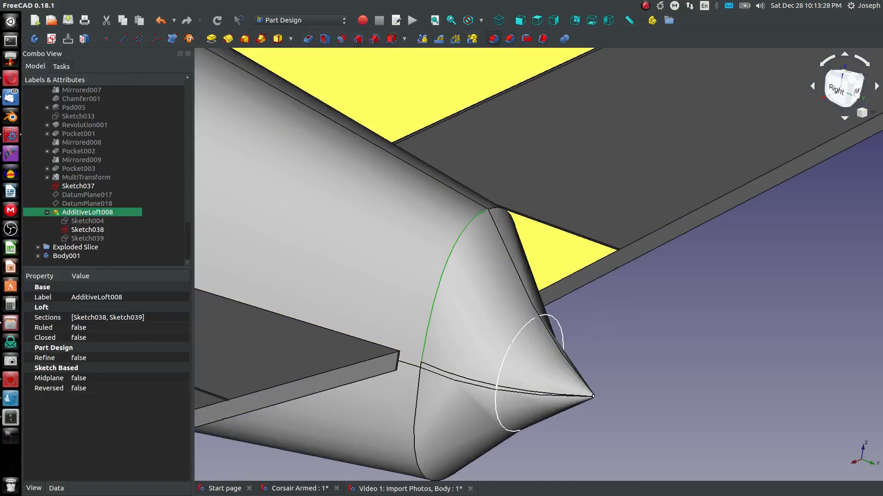
{"action": "left_click", "coordinate": [493, 39]}
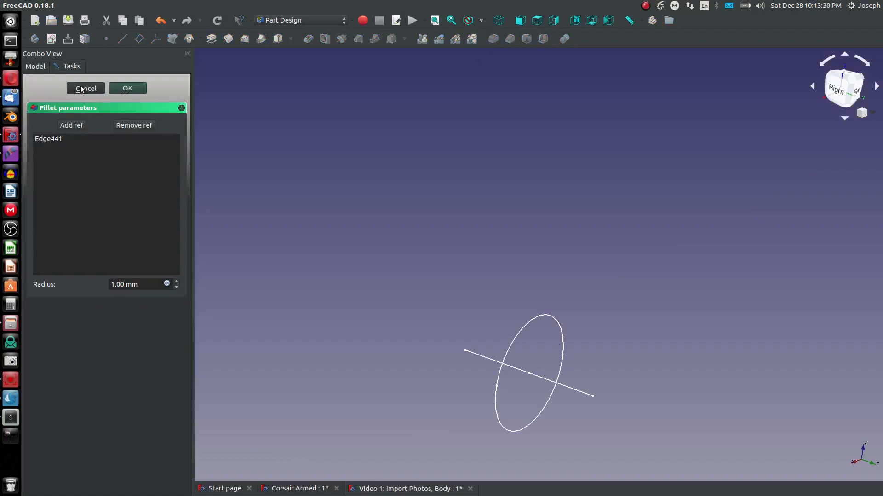
{"action": "left_click", "coordinate": [81, 89]}
Step: Inspect the new tail cone and the whole aircraft from several angles, toggling the loft's visibility
{"action": "scroll", "coordinate": [433, 457], "scroll_direction": "down", "scroll_amount": 3}
{"action": "middle_click_drag", "start_coordinate": [429, 456], "coordinate": [352, 328]}
{"action": "scroll", "coordinate": [353, 328], "scroll_direction": "down", "scroll_amount": 8}
{"action": "scroll", "coordinate": [246, 319], "scroll_direction": "up", "scroll_amount": 6}
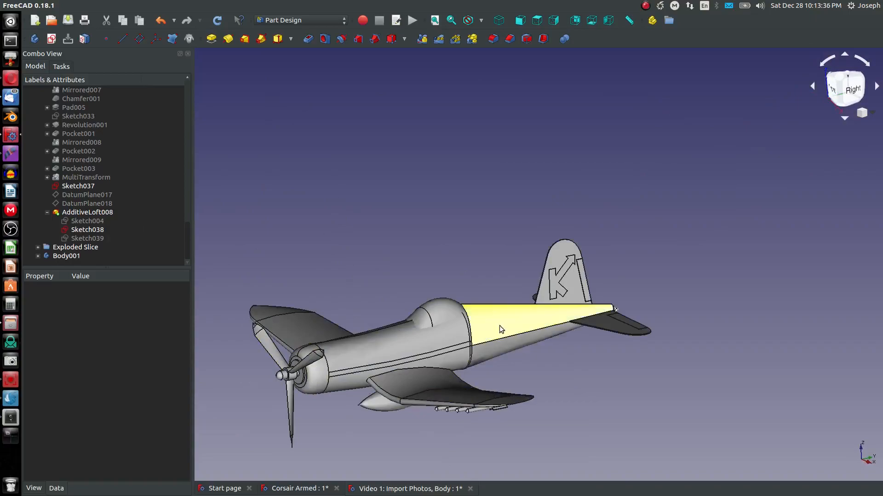
{"action": "scroll", "coordinate": [607, 304], "scroll_direction": "up", "scroll_amount": 5}
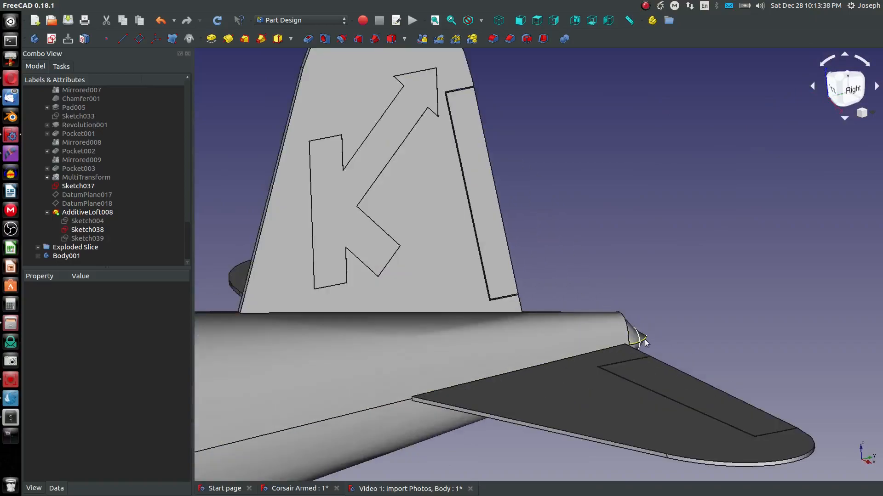
{"action": "left_click", "coordinate": [643, 341]}
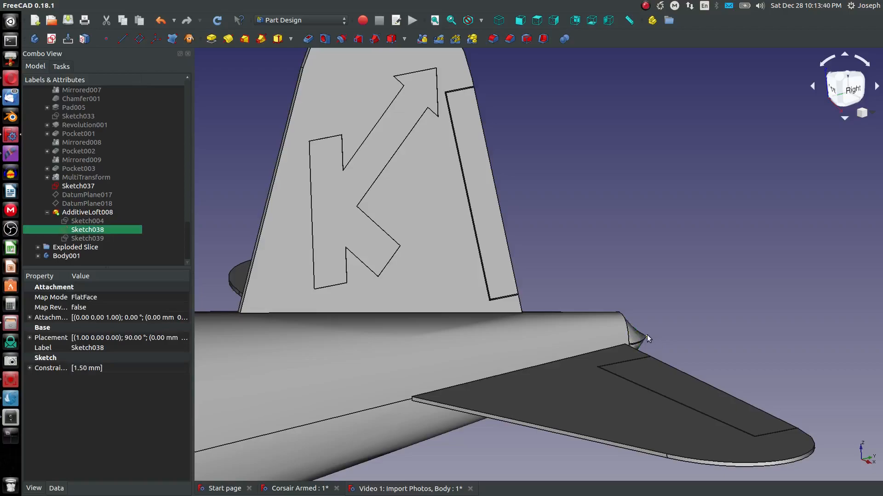
{"action": "left_click", "coordinate": [647, 336]}
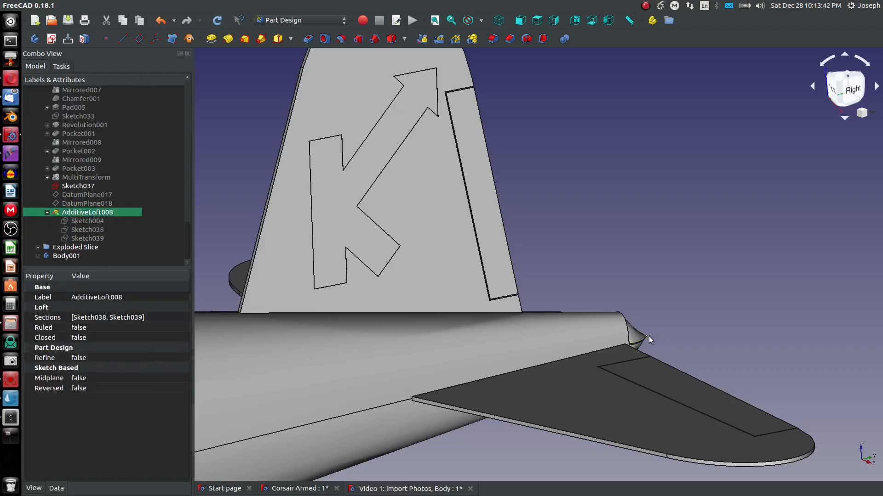
{"action": "key", "text": "space"}
{"action": "left_click", "coordinate": [639, 339]}
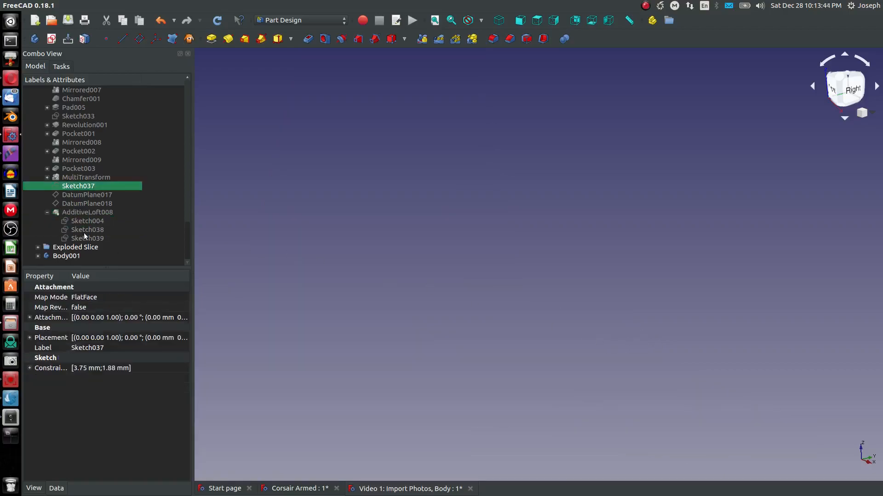
{"action": "left_click", "coordinate": [75, 212]}
{"action": "key", "text": "space"}
{"action": "scroll", "coordinate": [341, 313], "scroll_direction": "down", "scroll_amount": 3}
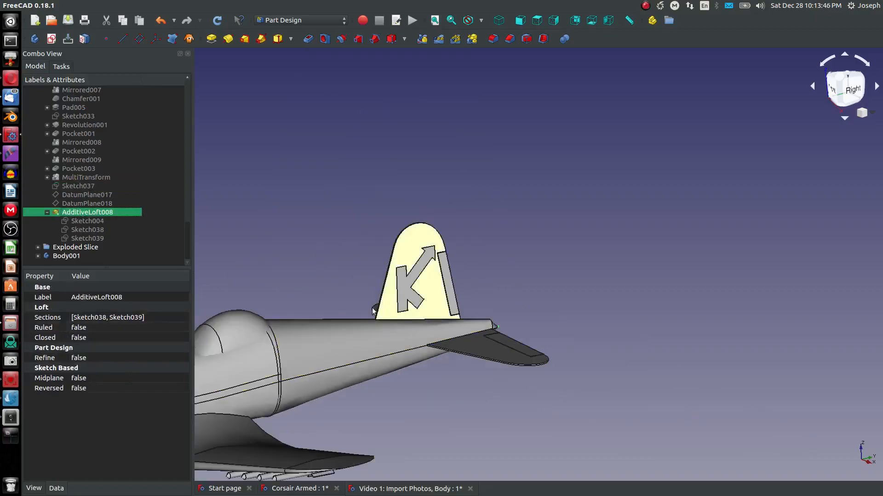
{"action": "left_click", "coordinate": [258, 274]}
{"action": "scroll", "coordinate": [475, 338], "scroll_direction": "up", "scroll_amount": 5}
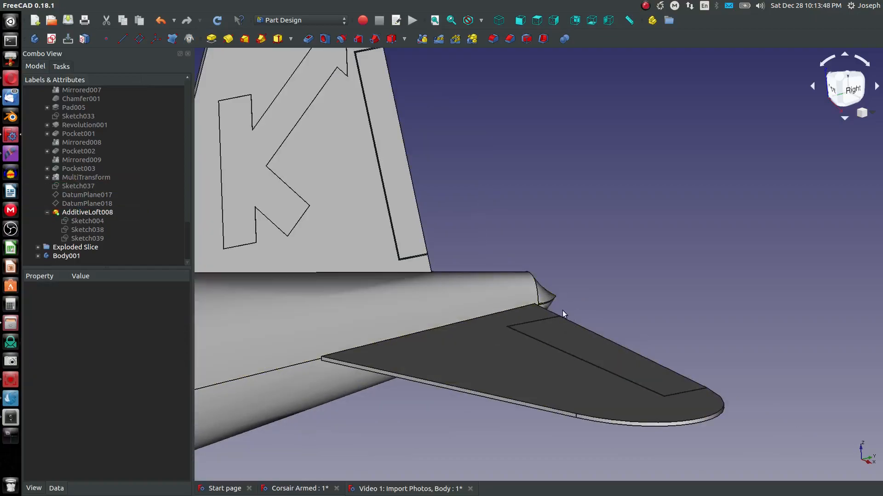
{"action": "scroll", "coordinate": [533, 310], "scroll_direction": "down", "scroll_amount": 4}
{"action": "scroll", "coordinate": [585, 247], "scroll_direction": "down", "scroll_amount": 3}
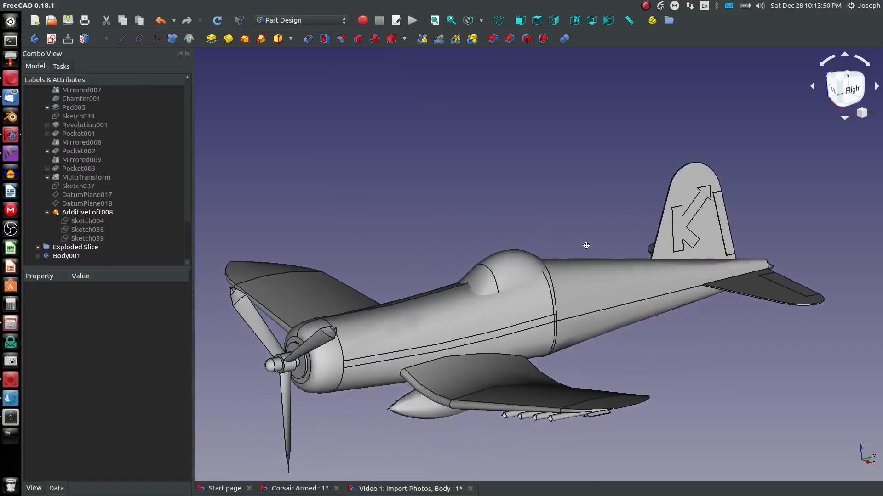
{"action": "scroll", "coordinate": [579, 258], "scroll_direction": "up", "scroll_amount": 6}
{"action": "scroll", "coordinate": [443, 275], "scroll_direction": "down", "scroll_amount": 5}
{"action": "middle_click_drag", "start_coordinate": [451, 285], "coordinate": [309, 262]}
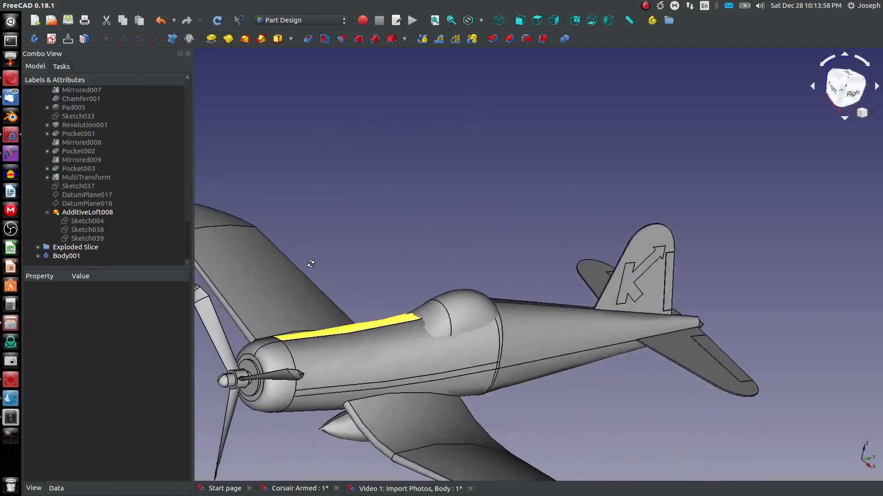
{"action": "scroll", "coordinate": [553, 304], "scroll_direction": "up", "scroll_amount": 5}
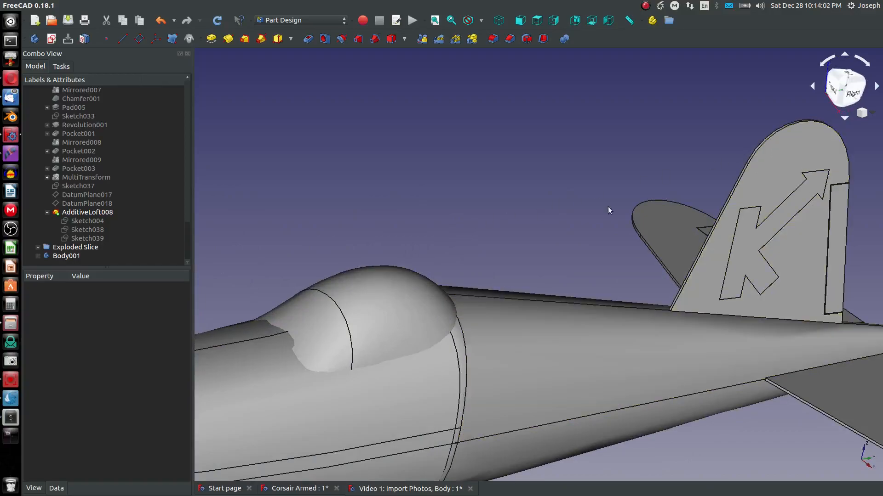
Step: Create a new sketch on the body's YZ_Plane
{"action": "scroll", "coordinate": [94, 147], "scroll_direction": "up", "scroll_amount": 20}
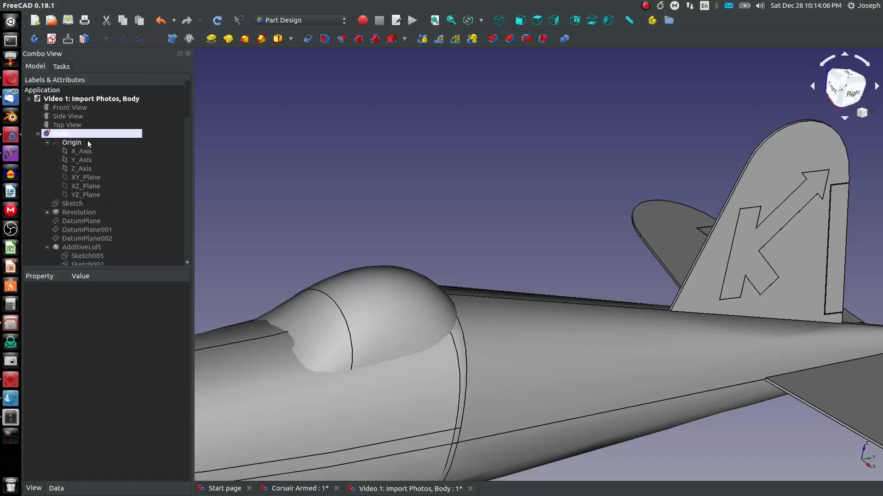
{"action": "left_click", "coordinate": [84, 195]}
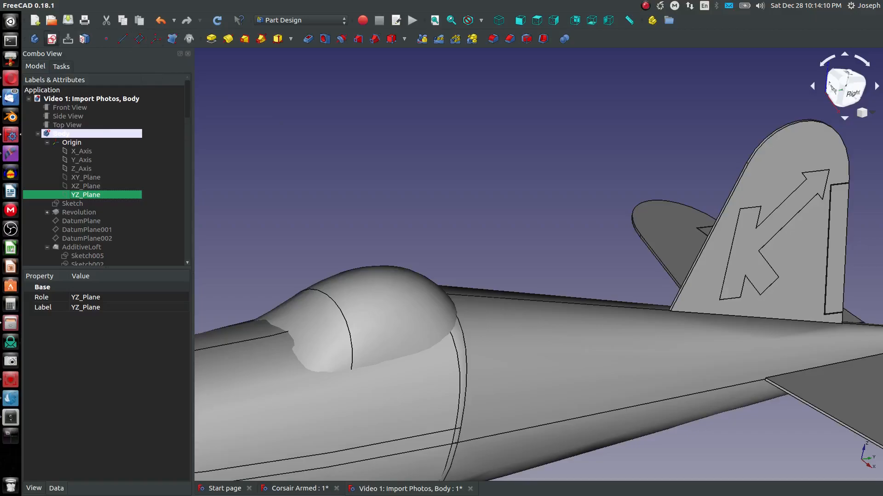
{"action": "left_click", "coordinate": [52, 39]}
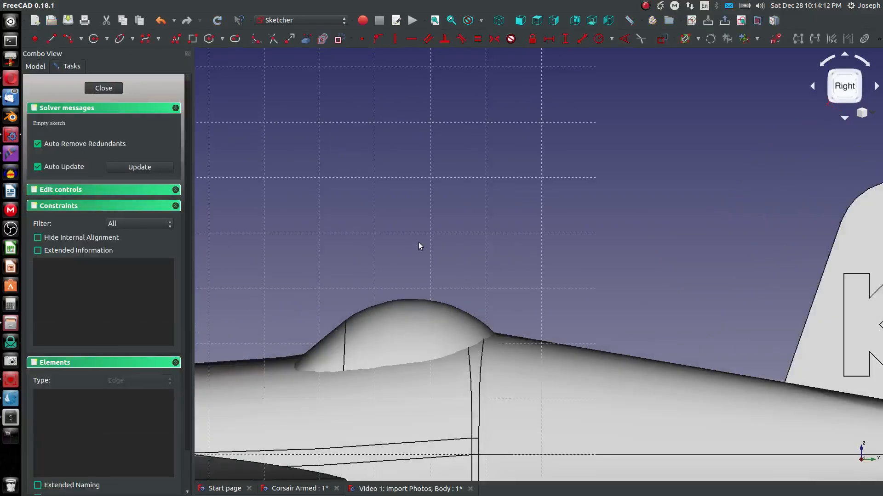
{"action": "scroll", "coordinate": [581, 349], "scroll_direction": "down", "scroll_amount": 4}
{"action": "scroll", "coordinate": [581, 345], "scroll_direction": "up", "scroll_amount": 8}
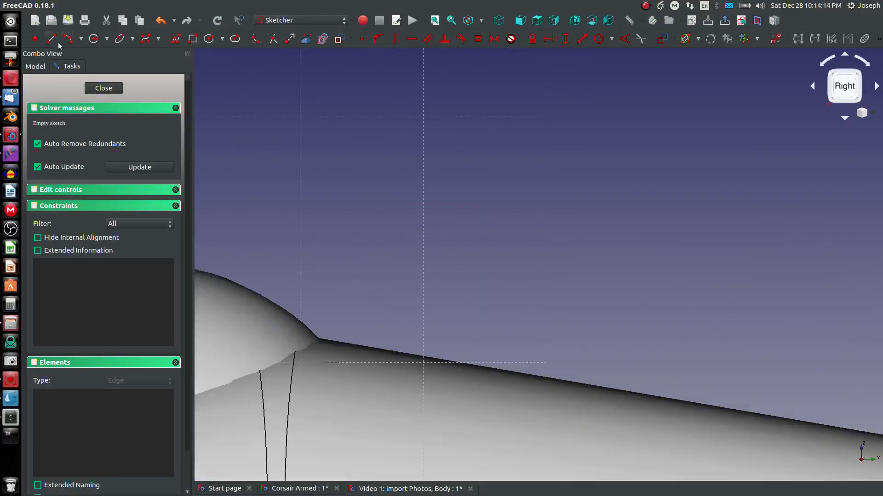
Step: Draw a vertical line rising from the fuselage top just behind the cockpit canopy
{"action": "scroll", "coordinate": [474, 317], "scroll_direction": "down", "scroll_amount": 3}
{"action": "left_click", "coordinate": [475, 341]}
{"action": "left_click", "coordinate": [475, 216]}
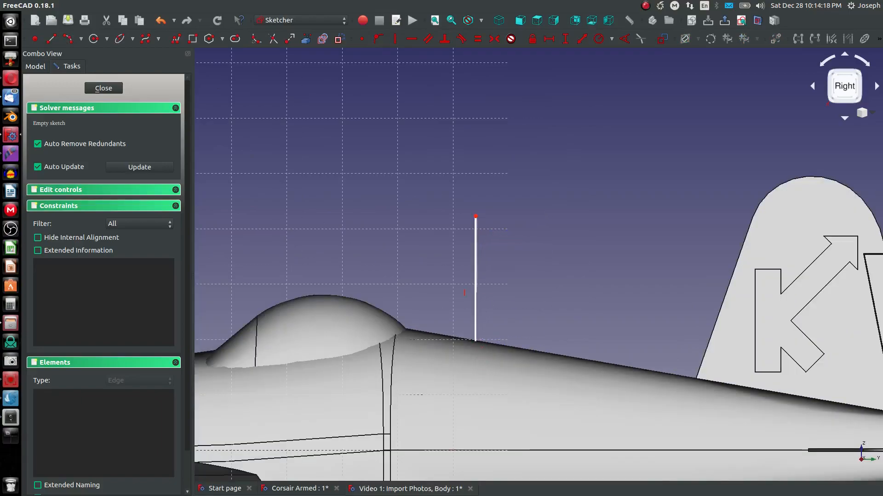
{"action": "left_click", "coordinate": [464, 339]}
{"action": "key", "text": "Escape"}
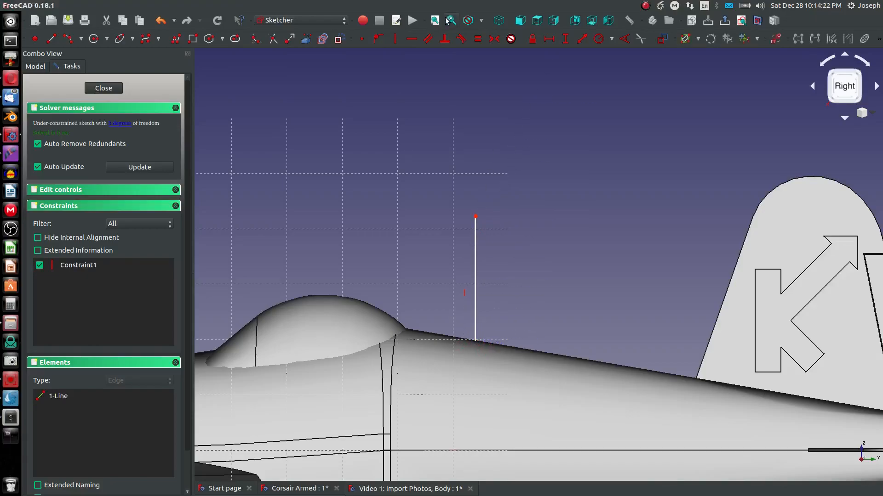
Step: Switch to wireframe display and draw two lines that close the vertical line into a thin triangle
{"action": "left_click", "coordinate": [480, 20]}
{"action": "left_click", "coordinate": [501, 75]}
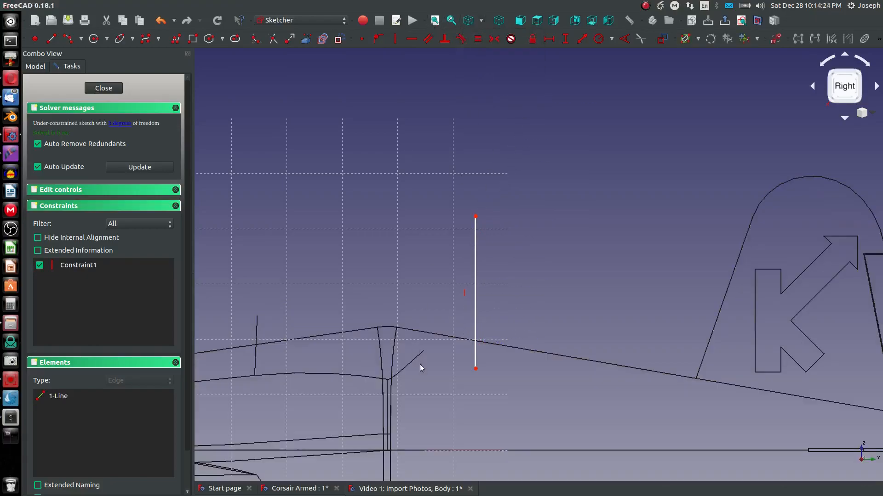
{"action": "left_click", "coordinate": [475, 215]}
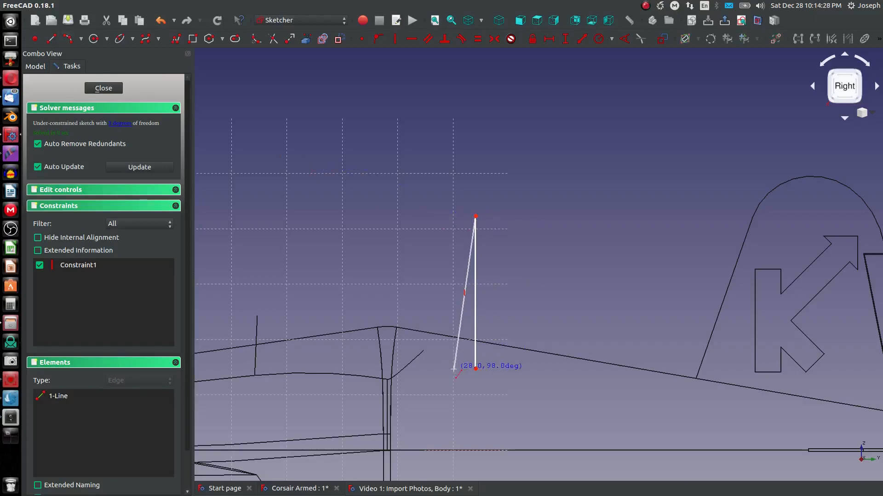
{"action": "left_click", "coordinate": [461, 370]}
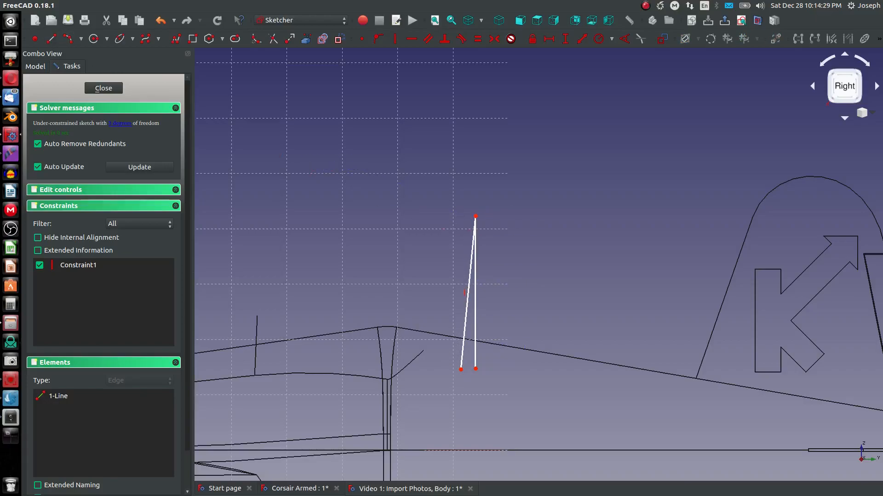
{"action": "left_click", "coordinate": [475, 369]}
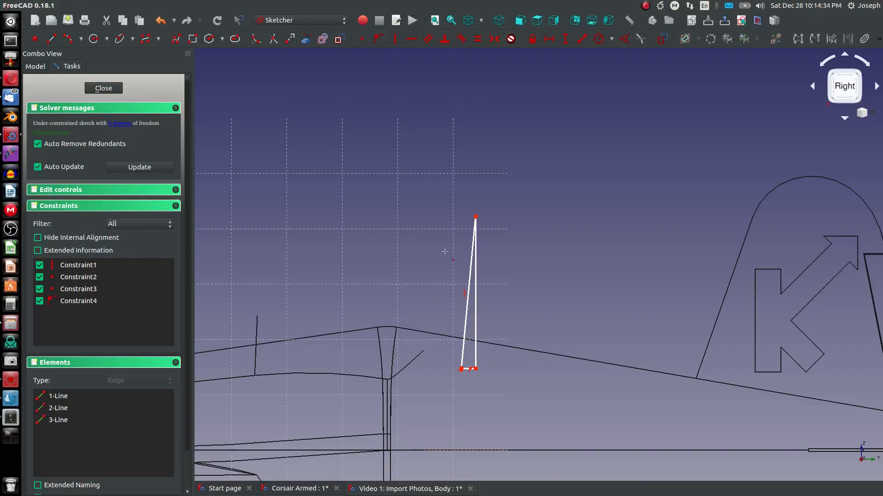
Step: Make the triangle's two lower corner points coincident
{"action": "scroll", "coordinate": [478, 363], "scroll_direction": "up", "scroll_amount": 4}
{"action": "key", "text": "ctrl+Tab"}
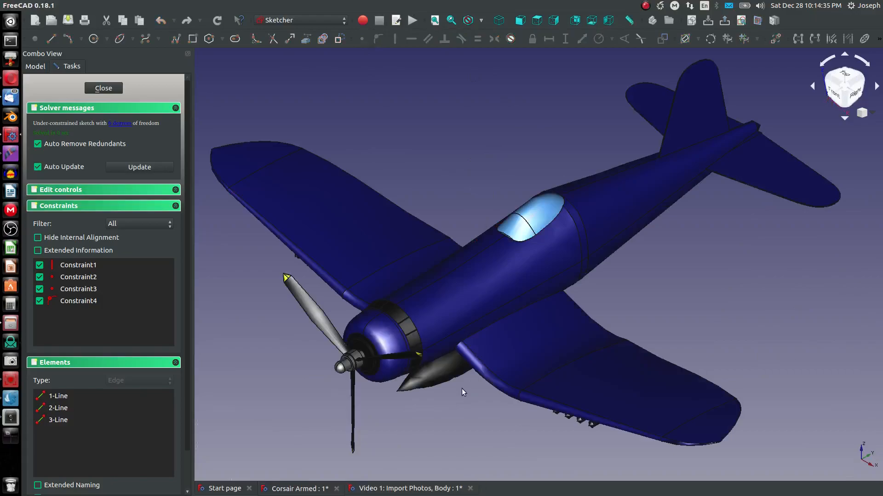
{"action": "left_click", "coordinate": [435, 488]}
{"action": "scroll", "coordinate": [469, 425], "scroll_direction": "up", "scroll_amount": 6}
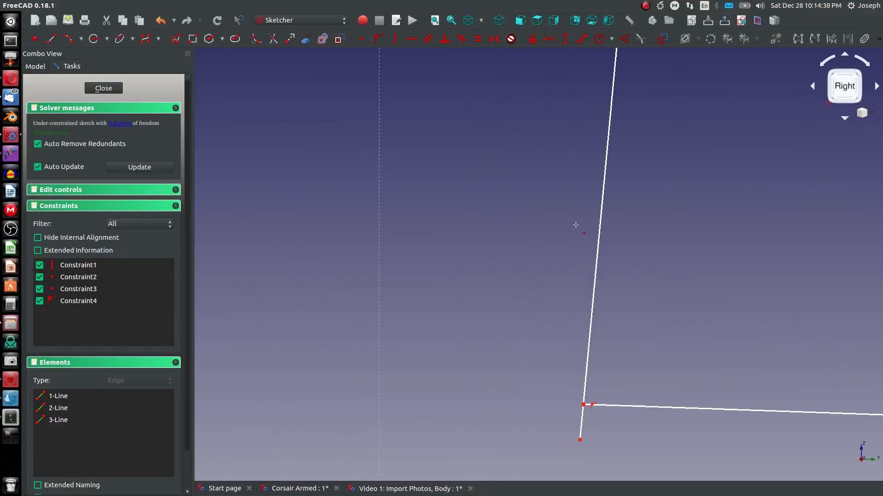
{"action": "left_click", "coordinate": [583, 406]}
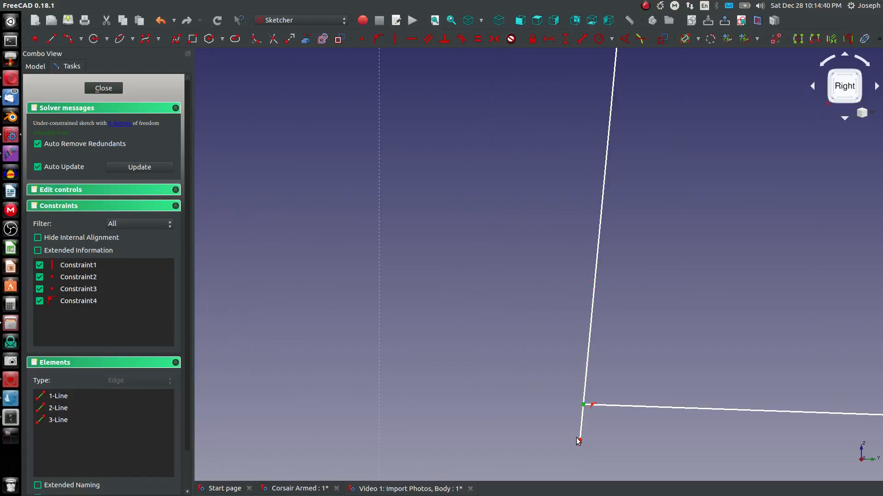
{"action": "left_click", "coordinate": [579, 442]}
{"action": "left_click", "coordinate": [361, 39]}
{"action": "scroll", "coordinate": [411, 202], "scroll_direction": "down", "scroll_amount": 2}
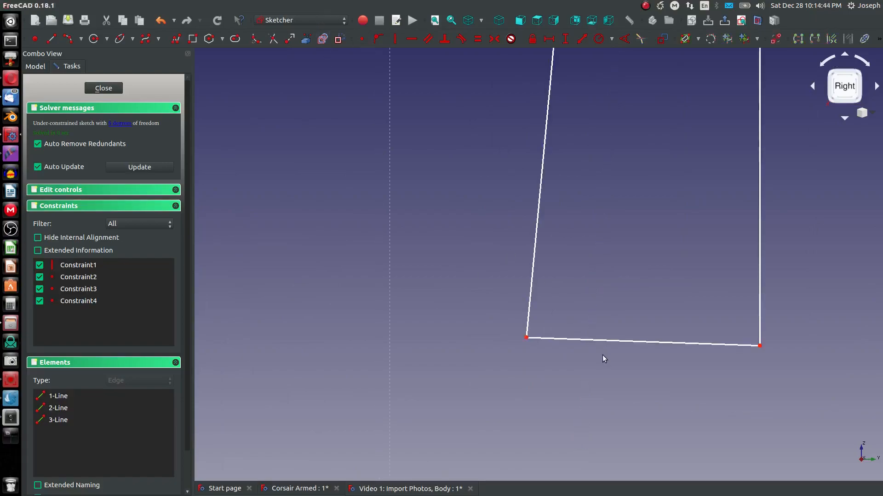
Step: Constrain the triangle's base horizontal and narrow it by moving its lower-left corner toward the vertical line
{"action": "left_click", "coordinate": [598, 340]}
{"action": "key", "text": "h"}
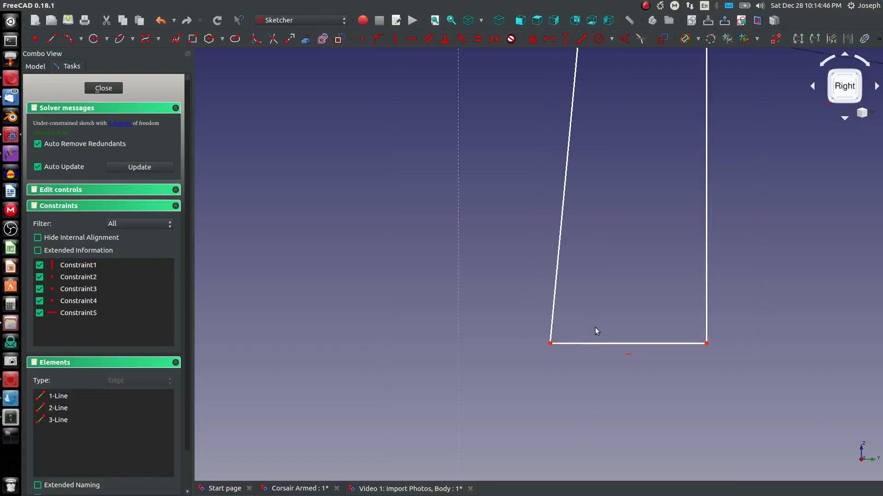
{"action": "left_click_drag", "start_coordinate": [550, 344], "coordinate": [620, 355]}
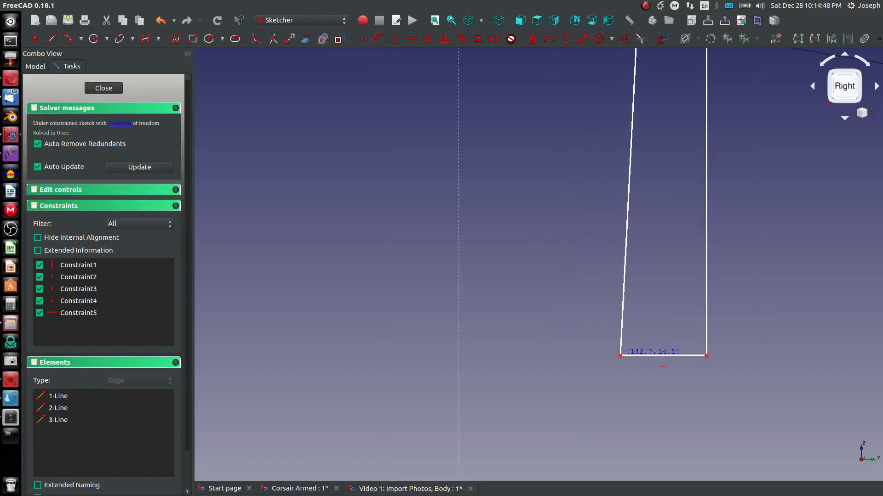
{"action": "scroll", "coordinate": [616, 333], "scroll_direction": "down", "scroll_amount": 10}
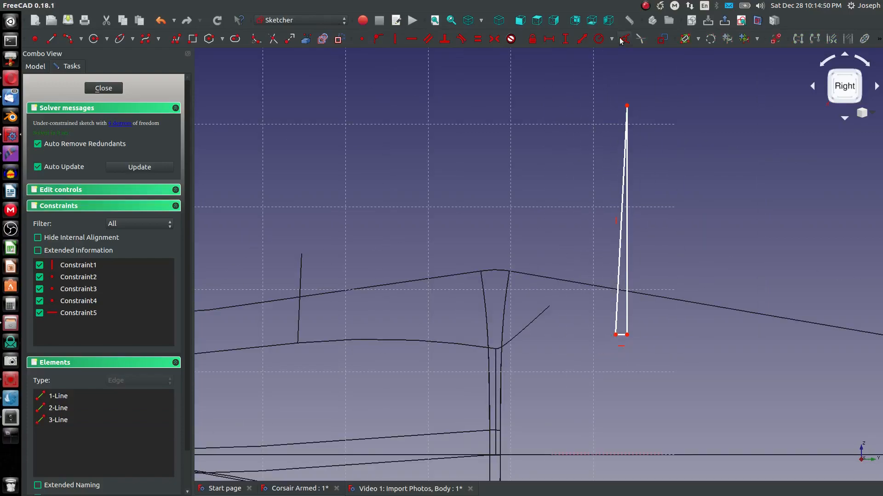
Step: Lower the triangle's apex and close the sketch
{"action": "mouse_move", "coordinate": [627, 107]}
{"action": "left_mouse_down"}
{"action": "mouse_move", "coordinate": [640, 193]}
{"action": "mouse_move", "coordinate": [623, 221]}
{"action": "mouse_move", "coordinate": [632, 202]}
{"action": "left_mouse_up"}
{"action": "scroll", "coordinate": [631, 202], "scroll_direction": "down", "scroll_amount": 5}
{"action": "scroll", "coordinate": [633, 189], "scroll_direction": "up", "scroll_amount": 7}
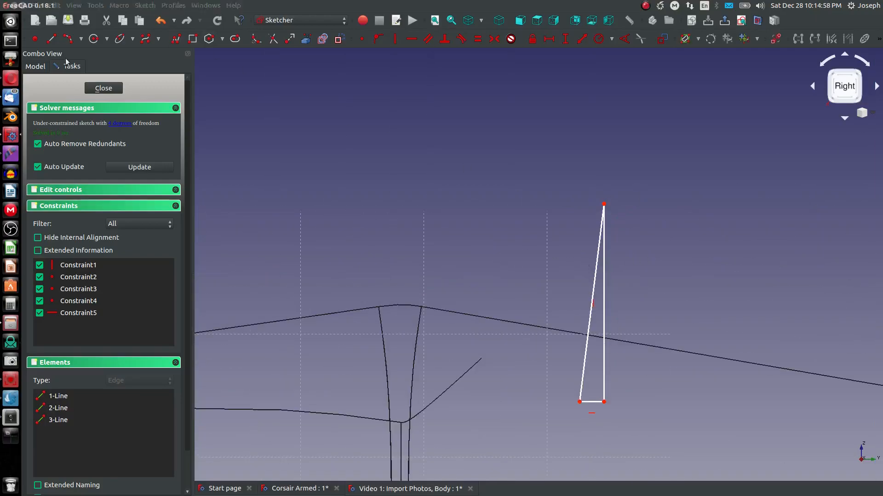
{"action": "left_click", "coordinate": [103, 88]}
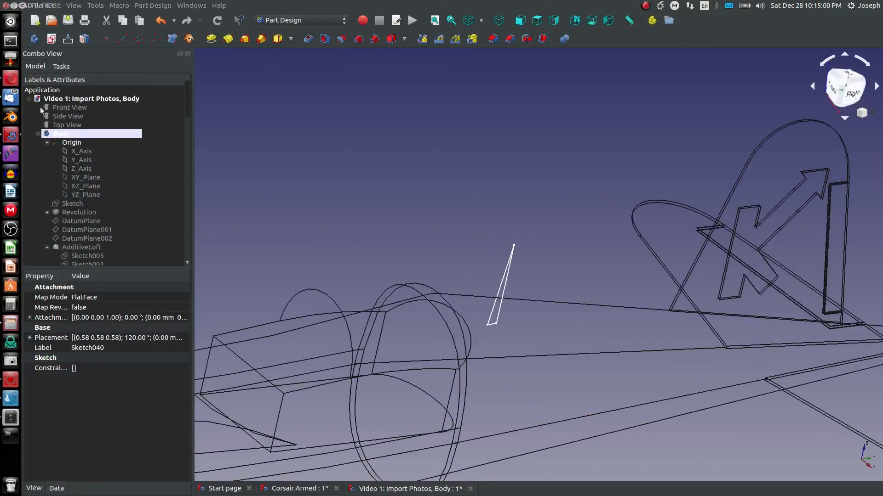
Step: Create a sketch on YZ_Plane with a line along the triangle's vertical edge, then close it
{"action": "left_click", "coordinate": [89, 195]}
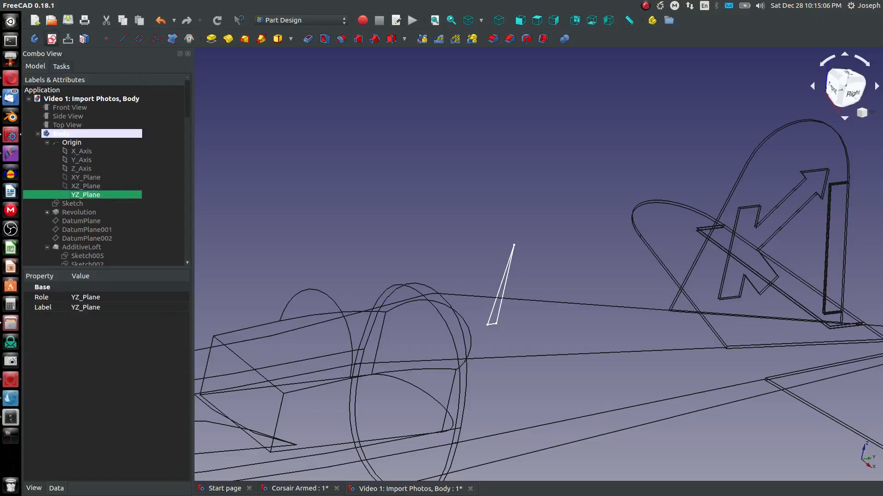
{"action": "left_click", "coordinate": [52, 39]}
{"action": "left_click", "coordinate": [306, 39]}
{"action": "left_click", "coordinate": [567, 335]}
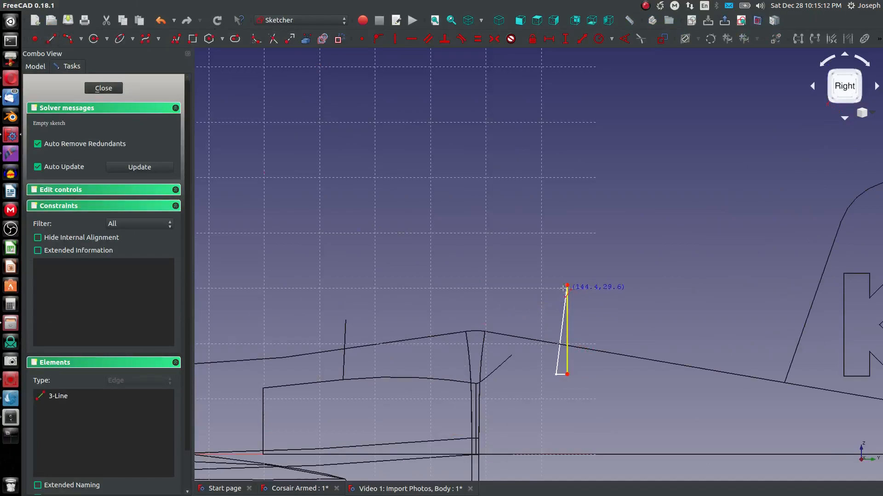
{"action": "left_click", "coordinate": [567, 285]}
{"action": "left_click", "coordinate": [567, 374]}
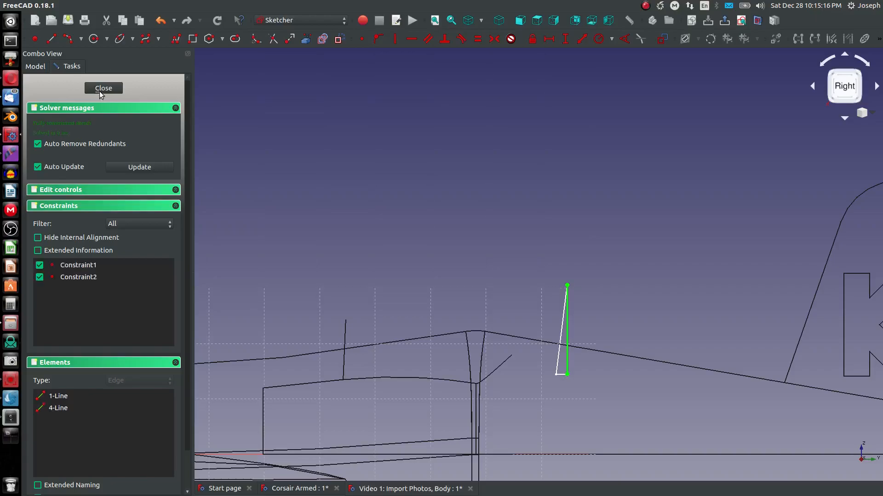
{"action": "left_click", "coordinate": [100, 89]}
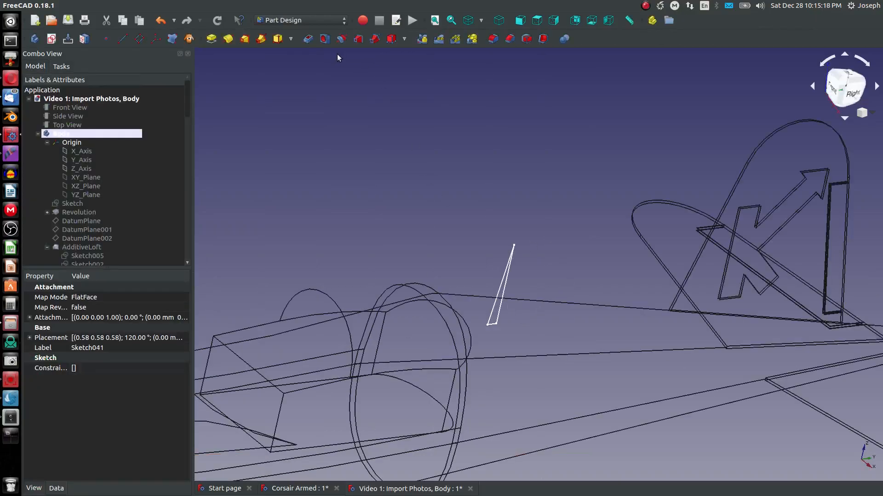
Step: Revolve the triangle sketch a full 360° around the line in the new axis sketch
{"action": "left_click", "coordinate": [501, 284]}
{"action": "left_click", "coordinate": [228, 39]}
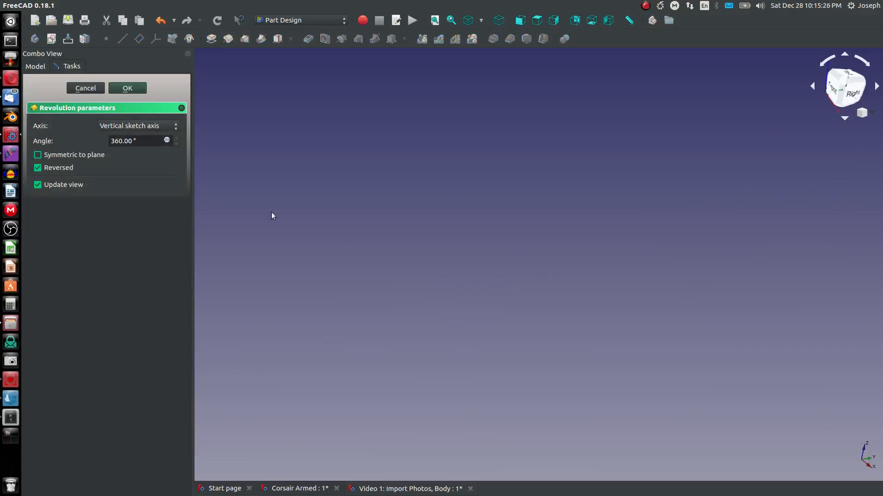
{"action": "left_click", "coordinate": [131, 126]}
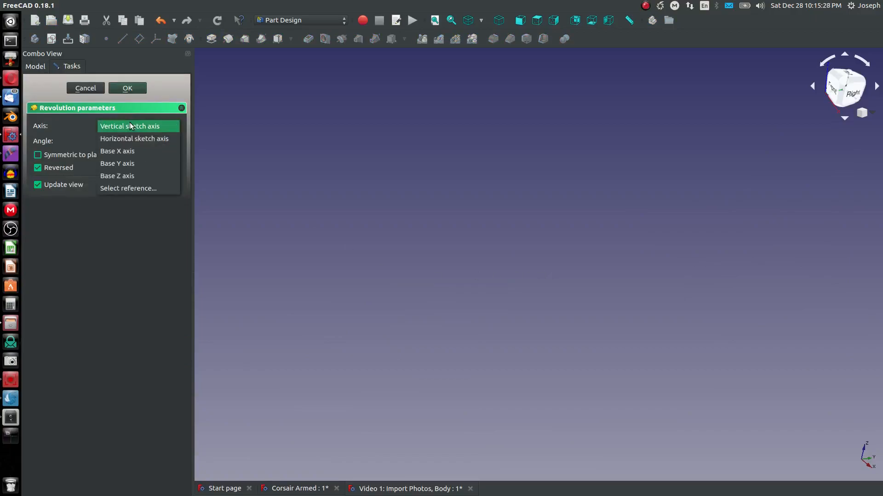
{"action": "left_click", "coordinate": [243, 224]}
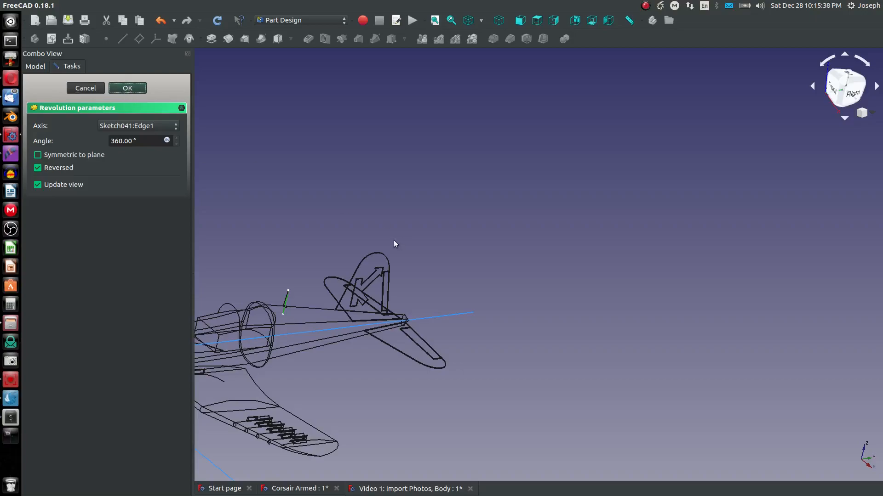
{"action": "key", "text": "Return"}
Step: Return to the shaded display and inspect the revolved spike on the fuselage from close up
{"action": "scroll", "coordinate": [287, 297], "scroll_direction": "up", "scroll_amount": 4}
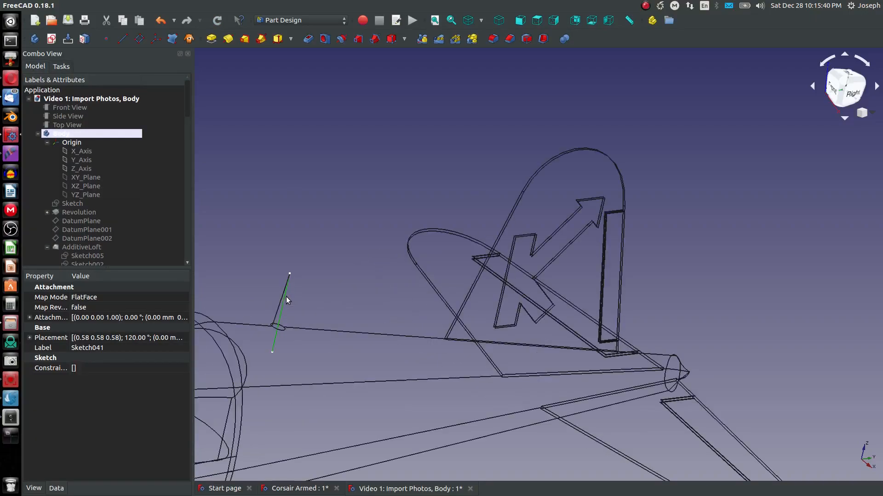
{"action": "left_click", "coordinate": [308, 293]}
{"action": "middle_click_drag", "start_coordinate": [307, 294], "coordinate": [277, 292]}
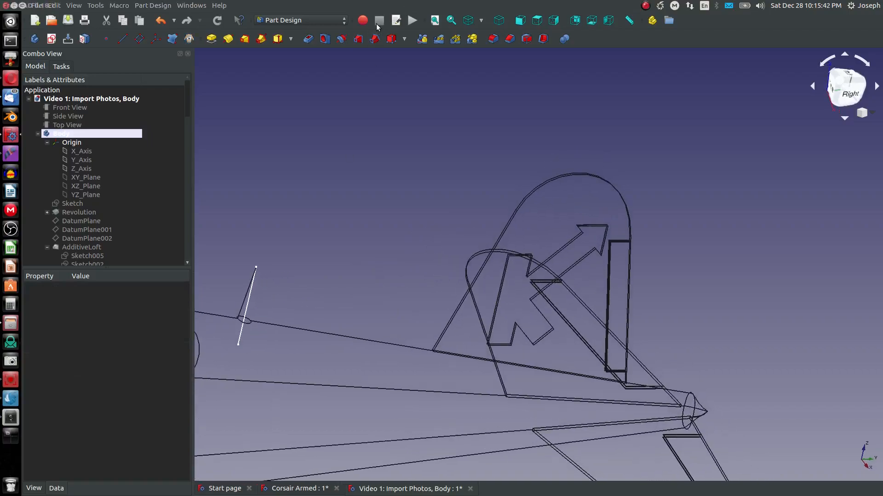
{"action": "left_click", "coordinate": [255, 294]}
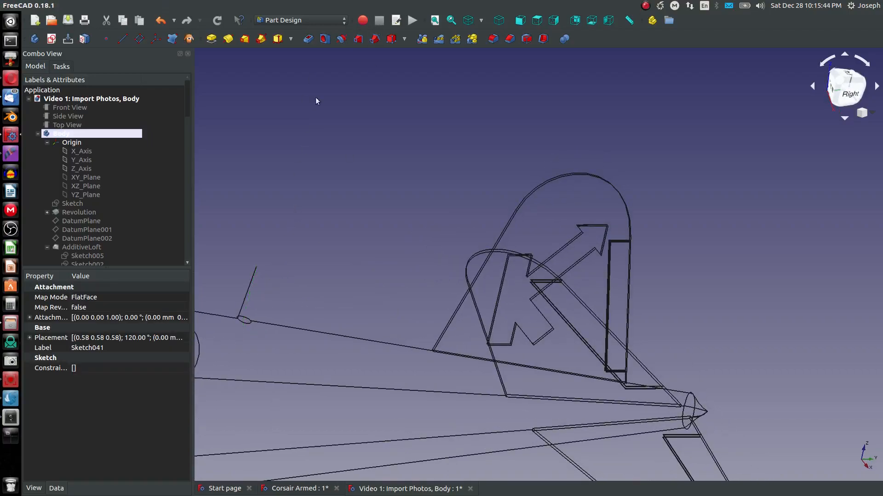
{"action": "left_click", "coordinate": [480, 35]}
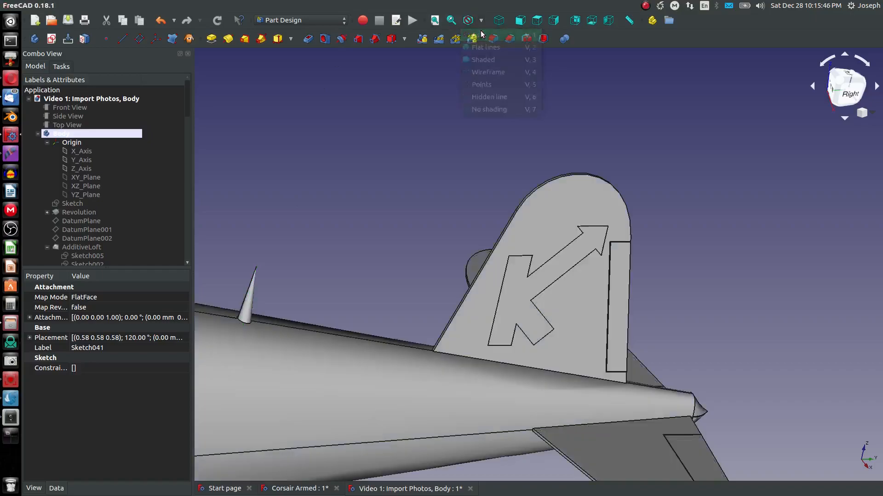
{"action": "scroll", "coordinate": [416, 222], "scroll_direction": "down", "scroll_amount": 4}
{"action": "scroll", "coordinate": [385, 245], "scroll_direction": "up", "scroll_amount": 2}
{"action": "middle_click_drag", "start_coordinate": [382, 257], "coordinate": [423, 241]}
{"action": "scroll", "coordinate": [367, 230], "scroll_direction": "up", "scroll_amount": 5}
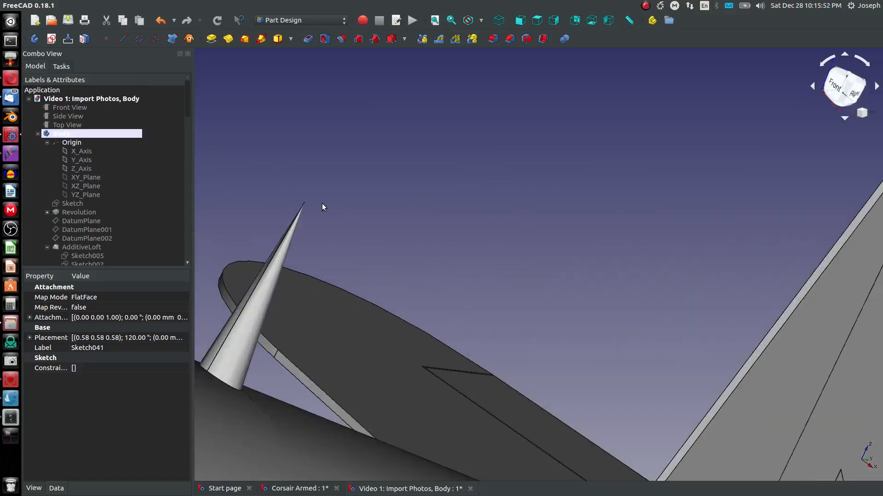
{"action": "right_click", "coordinate": [296, 229]}
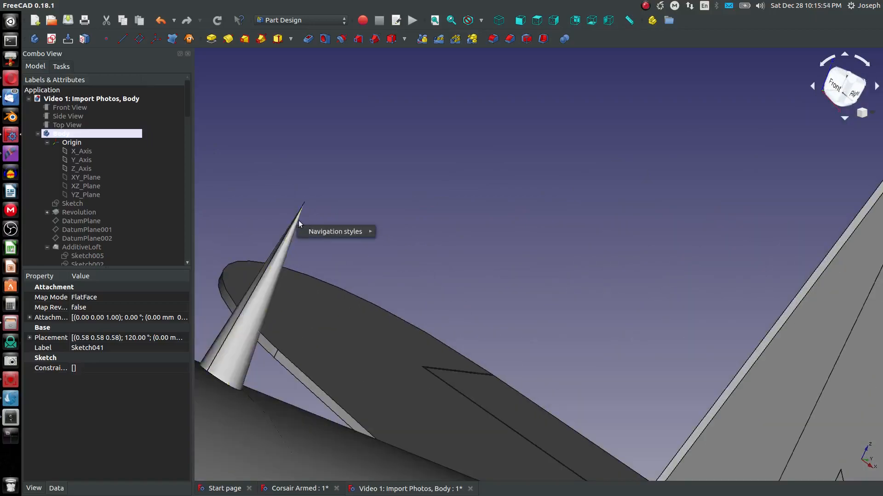
{"action": "left_click", "coordinate": [218, 204]}
{"action": "left_click", "coordinate": [75, 255]}
{"action": "right_click", "coordinate": [76, 257]}
{"action": "left_click", "coordinate": [91, 269]}
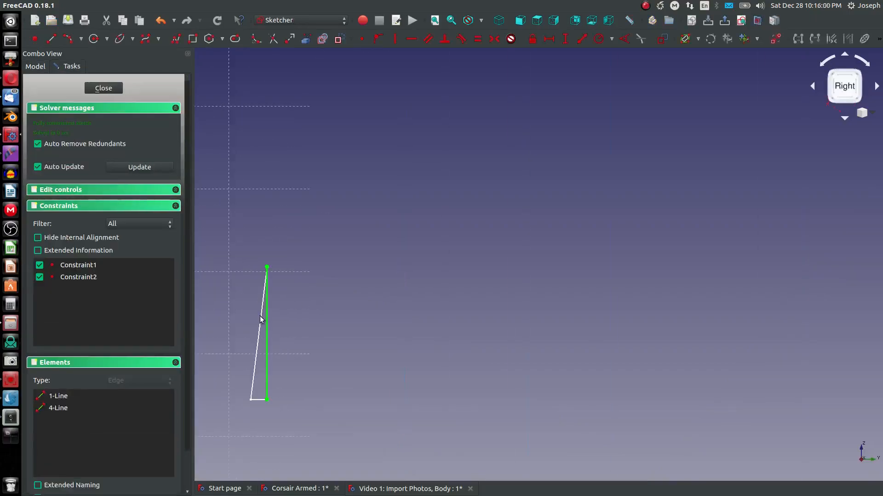
{"action": "left_click", "coordinate": [104, 89]}
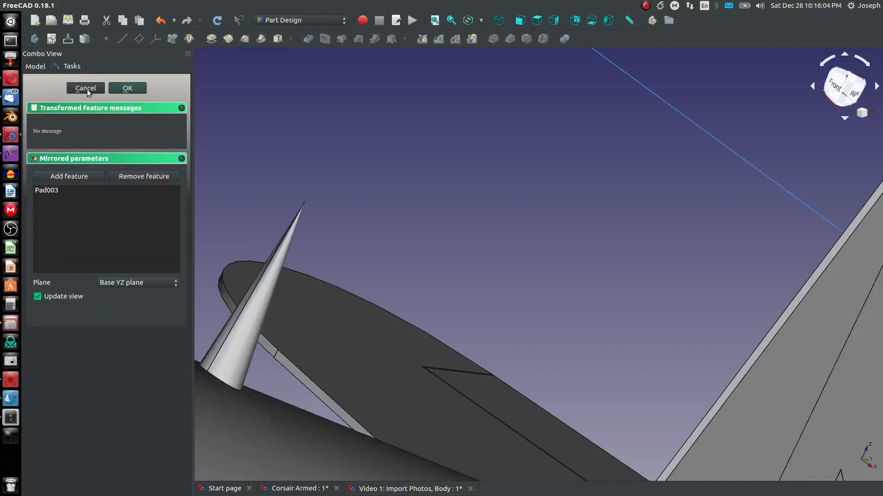
{"action": "left_click", "coordinate": [86, 88]}
Step: Open the revolution's triangle sketch for editing and delete its slanted line
{"action": "scroll", "coordinate": [84, 215], "scroll_direction": "down", "scroll_amount": 1}
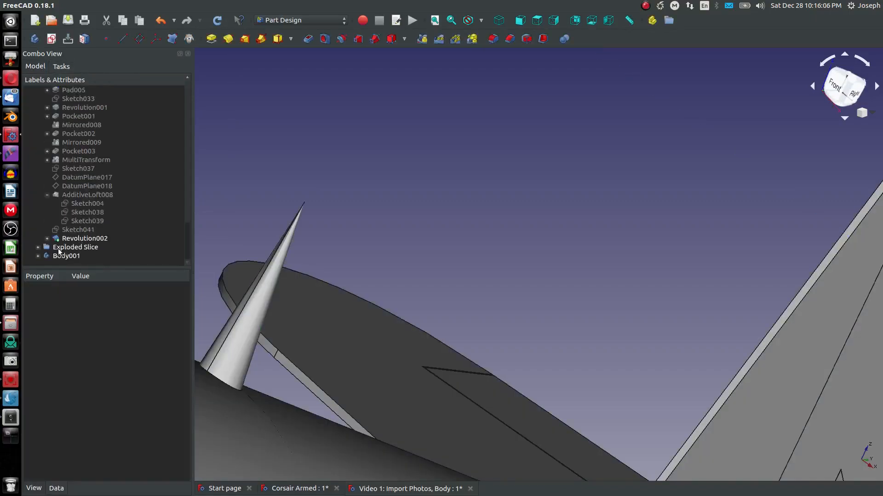
{"action": "left_click", "coordinate": [47, 238]}
{"action": "left_click", "coordinate": [79, 248]}
{"action": "right_click", "coordinate": [79, 248]}
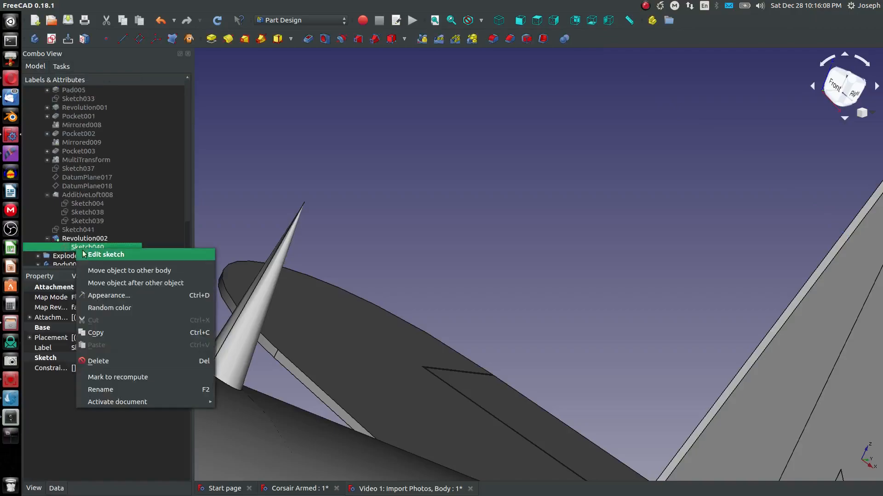
{"action": "left_click", "coordinate": [105, 254]}
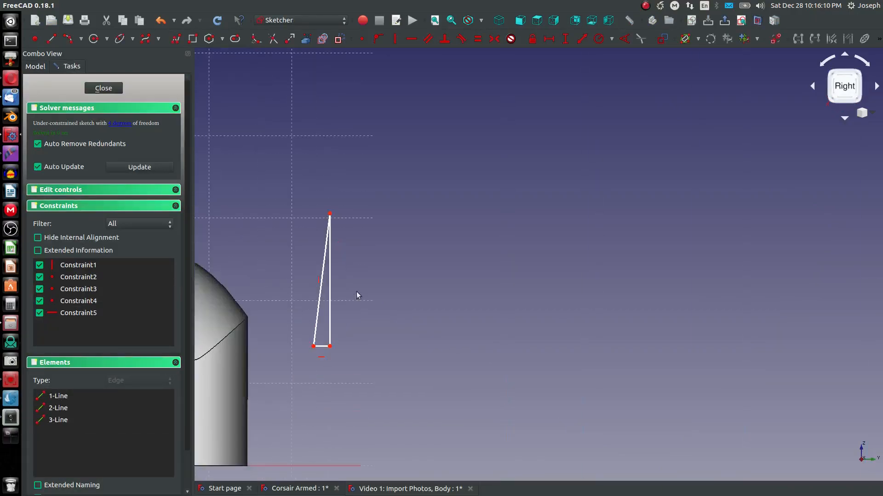
{"action": "left_click", "coordinate": [322, 268]}
{"action": "key", "text": "Delete"}
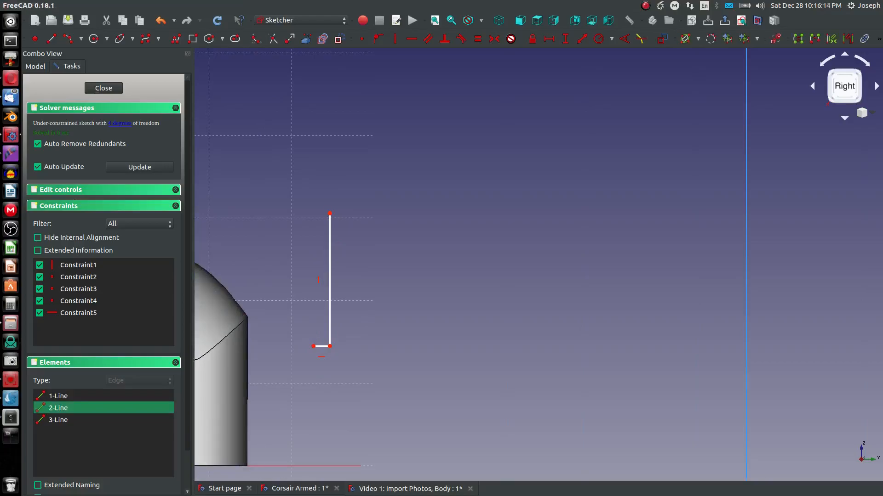
Step: Draw a short horizontal top edge and a new slanted side, closing the profile into a narrow trapezoid
{"action": "scroll", "coordinate": [317, 227], "scroll_direction": "up", "scroll_amount": 4}
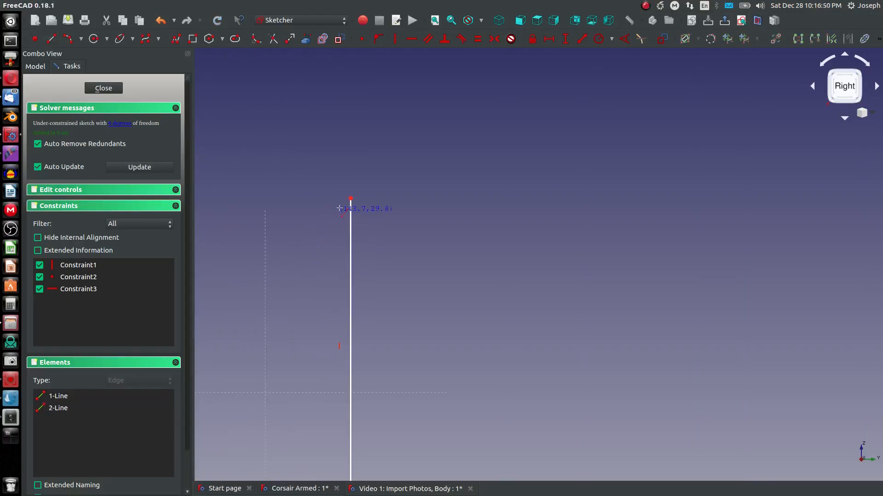
{"action": "left_click", "coordinate": [350, 197]}
{"action": "left_click", "coordinate": [331, 198]}
{"action": "left_click", "coordinate": [331, 198]}
{"action": "scroll", "coordinate": [344, 221], "scroll_direction": "down", "scroll_amount": 8}
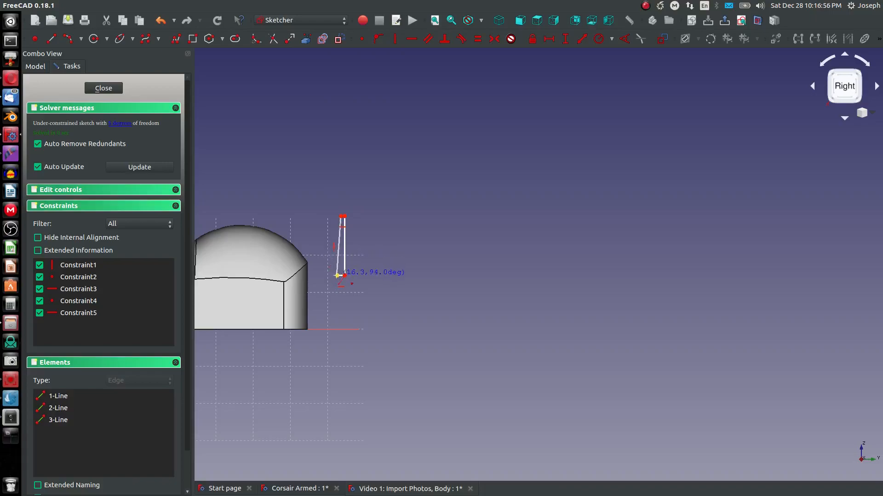
{"action": "left_click", "coordinate": [337, 275]}
{"action": "scroll", "coordinate": [336, 275], "scroll_direction": "up", "scroll_amount": 4}
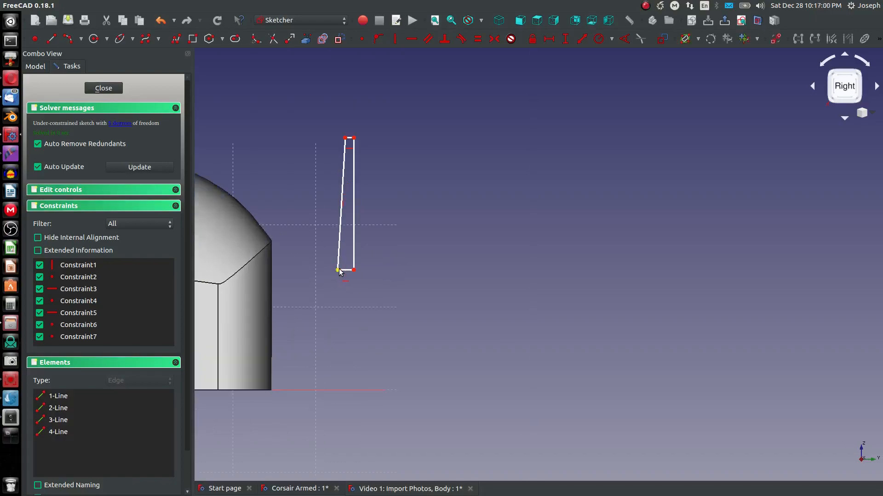
Step: Drag the trapezoid's lower corner slightly outward and its top edge upward to lengthen the mast, then close the sketch
{"action": "left_click_drag", "start_coordinate": [337, 271], "coordinate": [332, 268]}
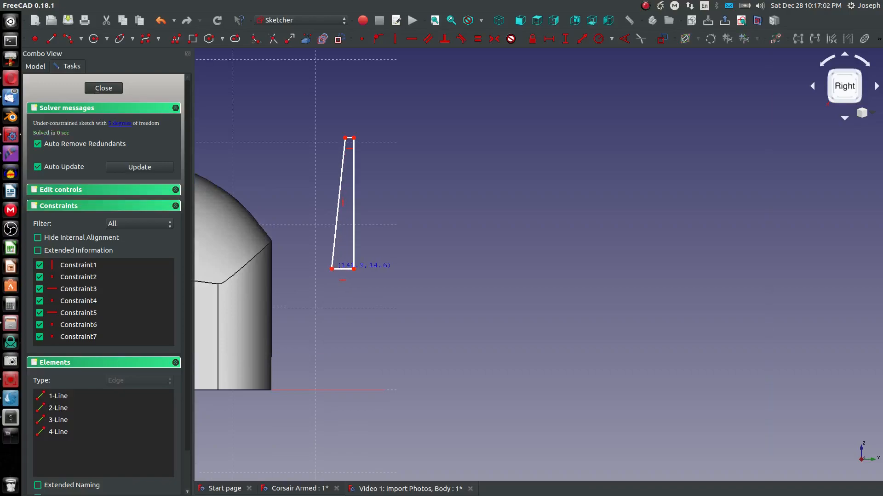
{"action": "left_click_drag", "start_coordinate": [353, 137], "coordinate": [354, 113]}
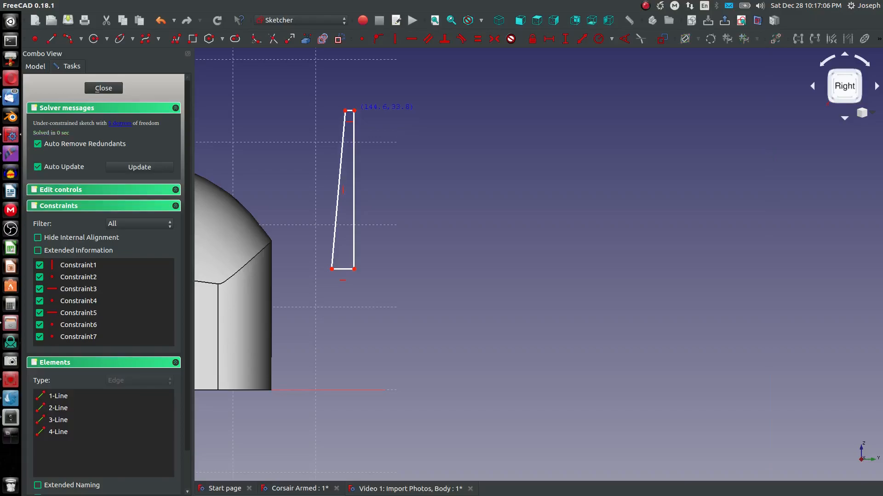
{"action": "left_click", "coordinate": [111, 87]}
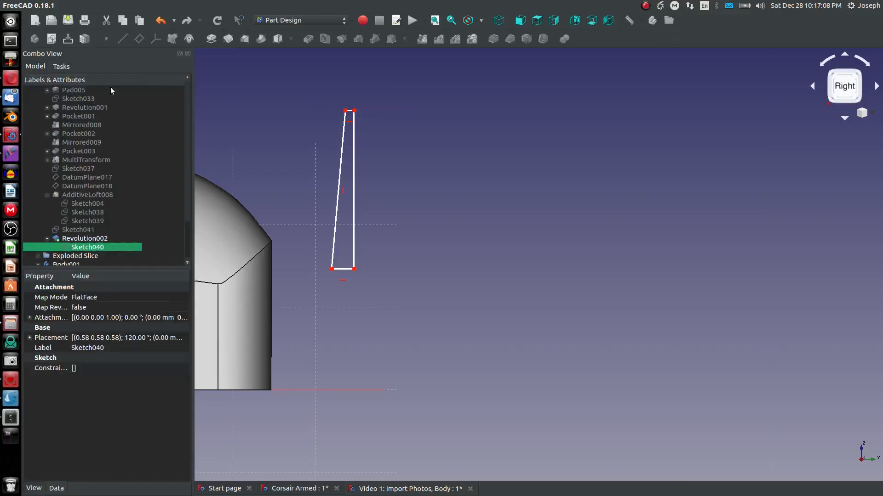
Step: Create a new sketch on the body's YZ plane
{"action": "middle_click_drag", "start_coordinate": [371, 226], "coordinate": [332, 234]}
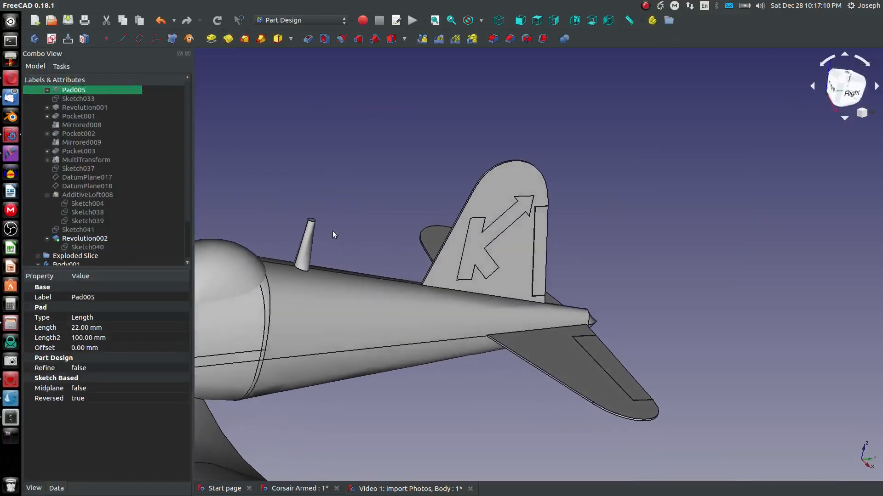
{"action": "scroll", "coordinate": [152, 210], "scroll_direction": "down", "scroll_amount": 1}
{"action": "scroll", "coordinate": [172, 206], "scroll_direction": "up", "scroll_amount": 1}
{"action": "scroll", "coordinate": [95, 199], "scroll_direction": "down", "scroll_amount": 1}
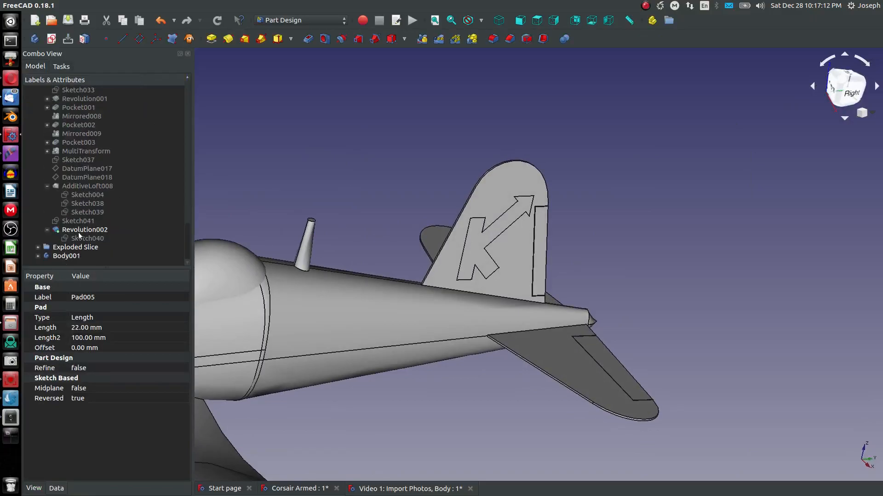
{"action": "middle_click_drag", "start_coordinate": [326, 234], "coordinate": [307, 225]}
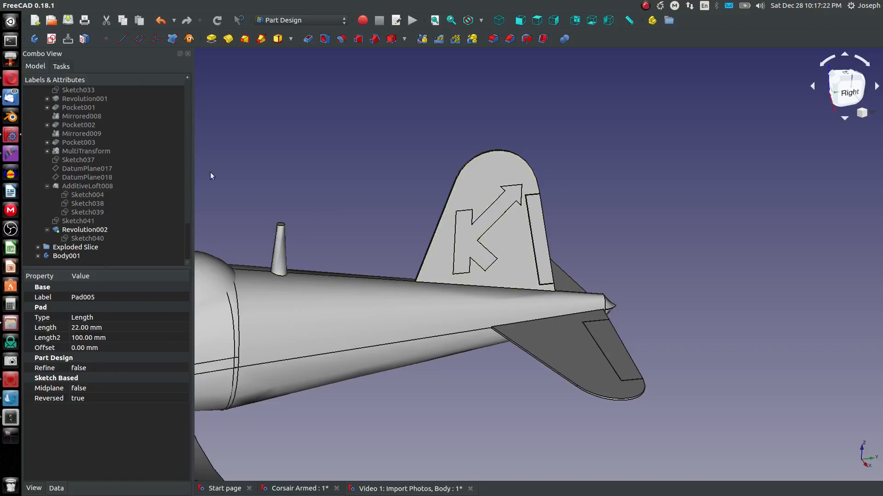
{"action": "scroll", "coordinate": [112, 144], "scroll_direction": "up", "scroll_amount": 20}
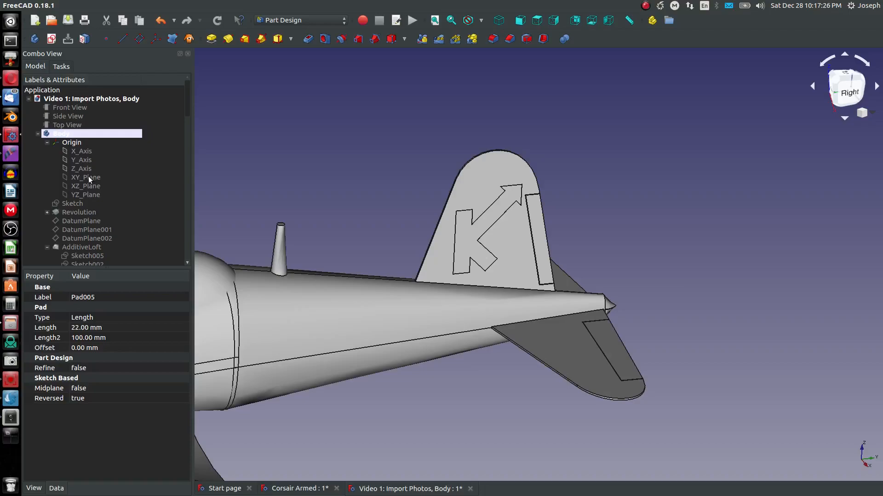
{"action": "left_click", "coordinate": [89, 178]}
{"action": "left_click", "coordinate": [91, 195]}
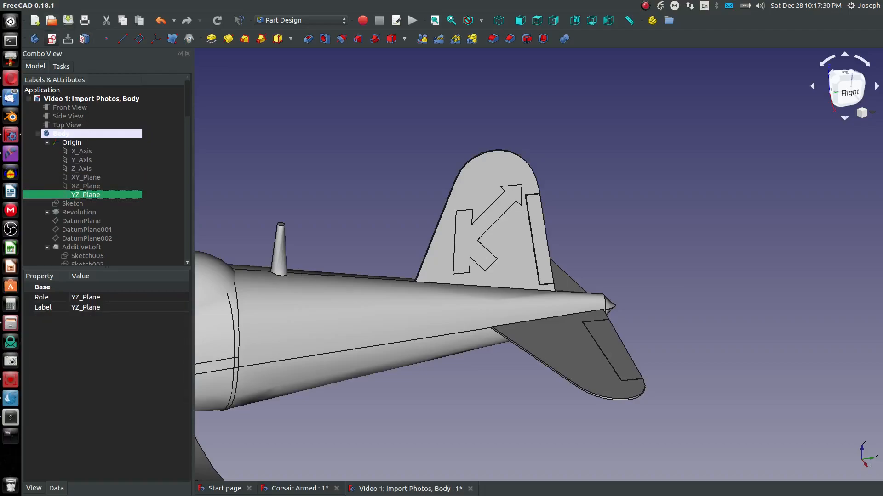
{"action": "left_click", "coordinate": [51, 38]}
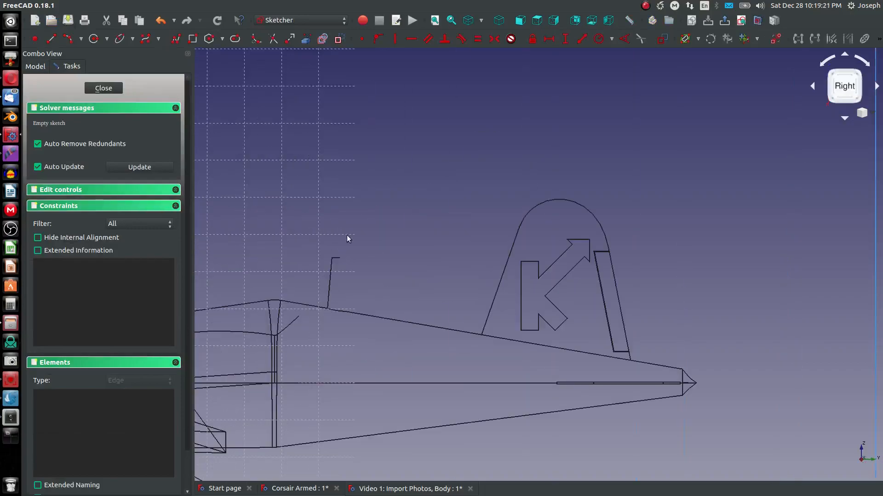
{"action": "scroll", "coordinate": [346, 238], "scroll_direction": "up", "scroll_amount": 5}
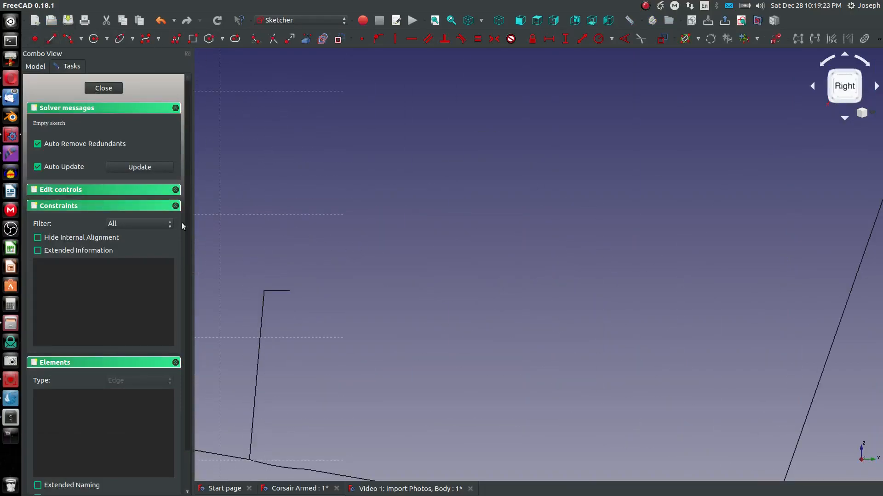
Step: Draw a short line near the mast top and set its length to 0.125 mm
{"action": "left_click", "coordinate": [264, 297]}
{"action": "left_click", "coordinate": [282, 314]}
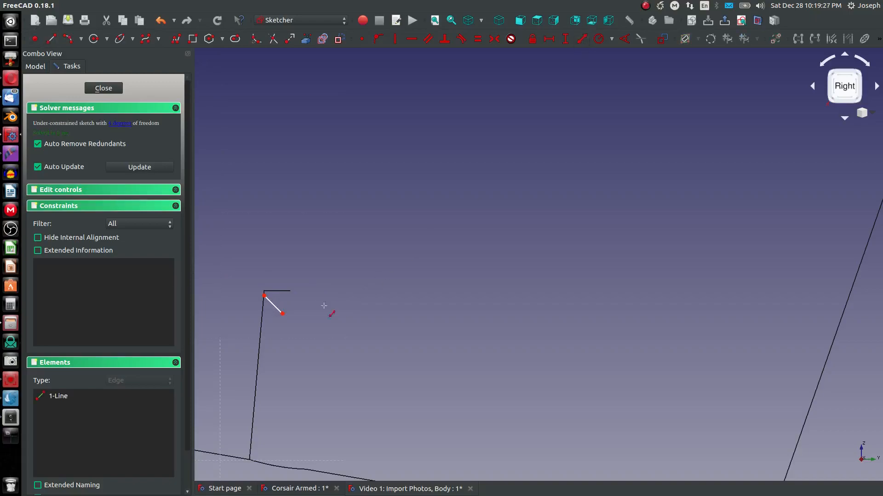
{"action": "left_click", "coordinate": [272, 303]}
{"action": "type", "text": "0.12"}
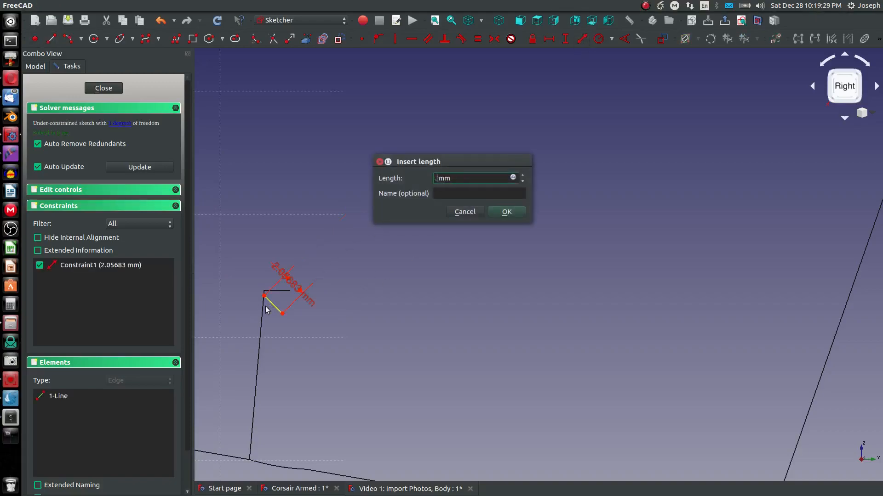
{"action": "key", "text": "Return"}
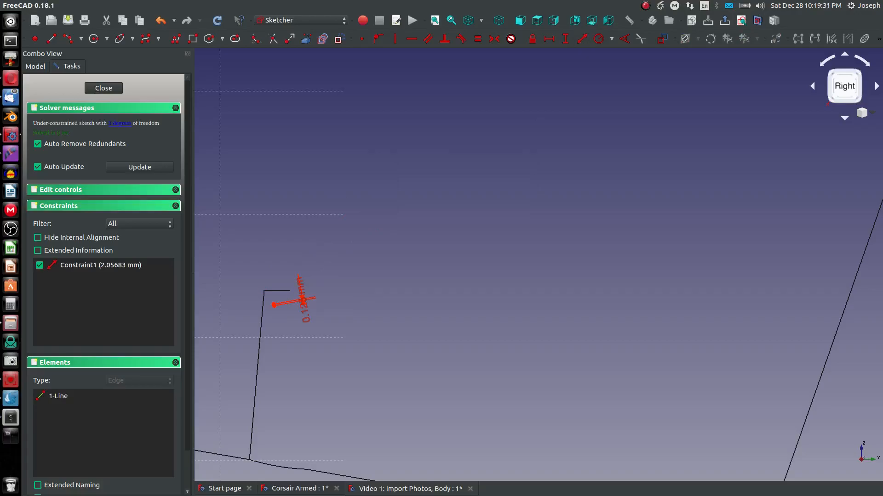
Step: Import the mast's top corner as external geometry and make the line's end coincident with it
{"action": "scroll", "coordinate": [283, 301], "scroll_direction": "up", "scroll_amount": 4}
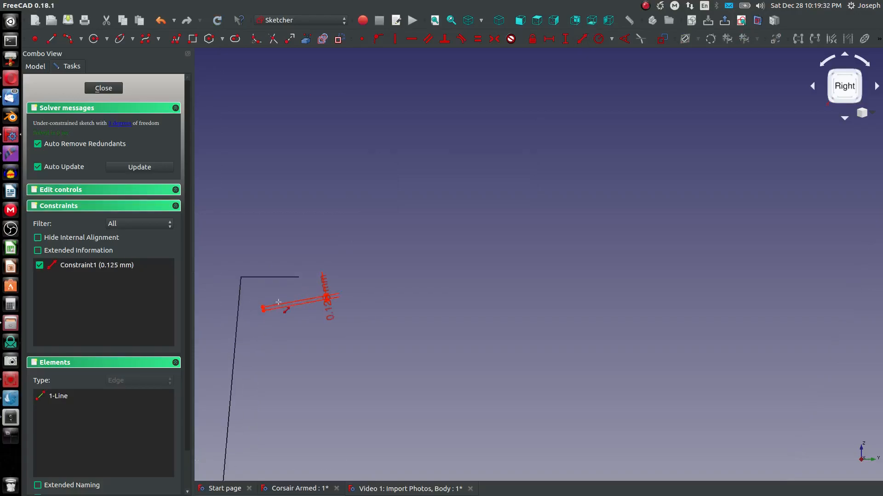
{"action": "left_click", "coordinate": [303, 41]}
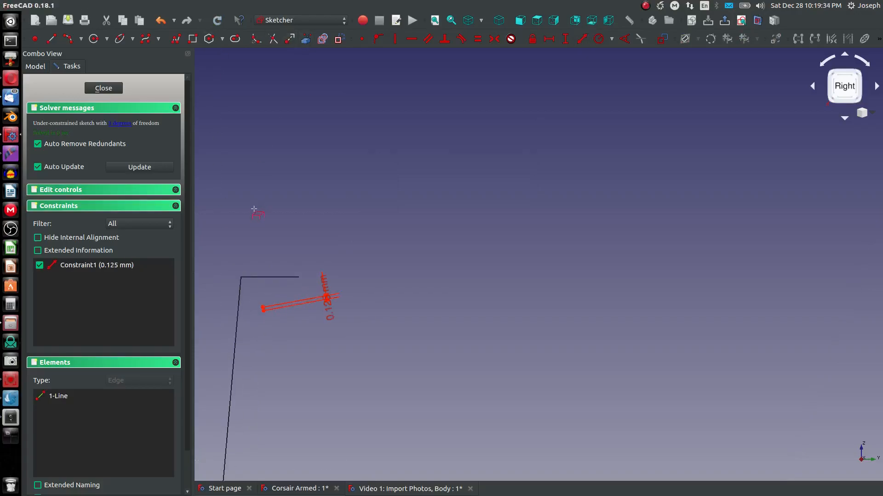
{"action": "left_click", "coordinate": [240, 277]}
{"action": "left_click", "coordinate": [263, 309]}
{"action": "left_click", "coordinate": [262, 307]}
{"action": "left_click", "coordinate": [241, 278]}
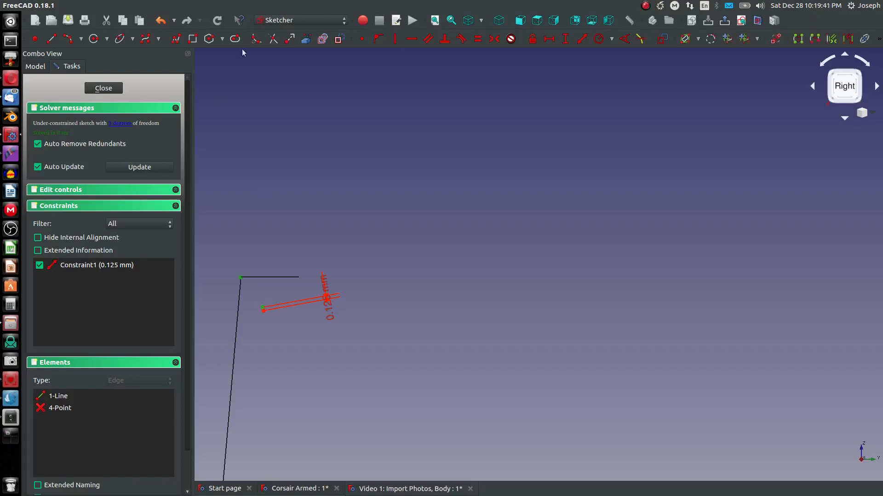
{"action": "left_click", "coordinate": [362, 39]}
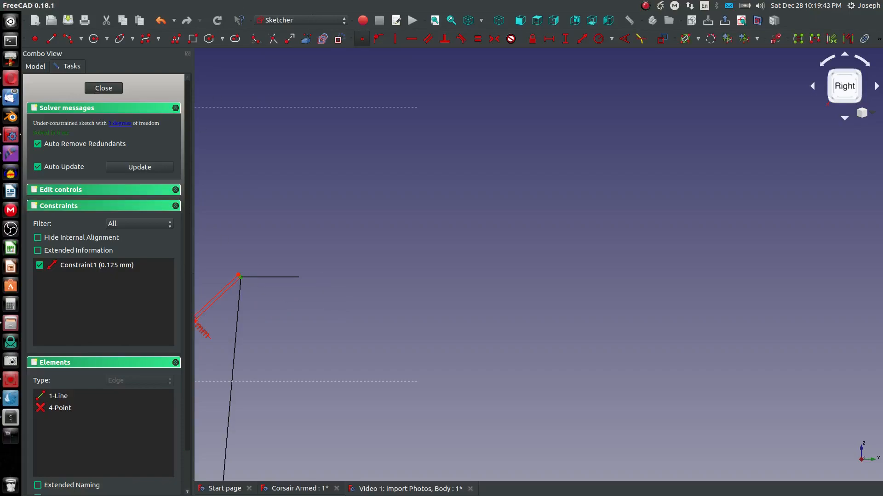
{"action": "scroll", "coordinate": [261, 282], "scroll_direction": "up", "scroll_amount": 6}
{"action": "scroll", "coordinate": [251, 278], "scroll_direction": "down", "scroll_amount": 2}
{"action": "middle_click_drag", "start_coordinate": [230, 281], "coordinate": [405, 298]}
{"action": "scroll", "coordinate": [405, 298], "scroll_direction": "up", "scroll_amount": 2}
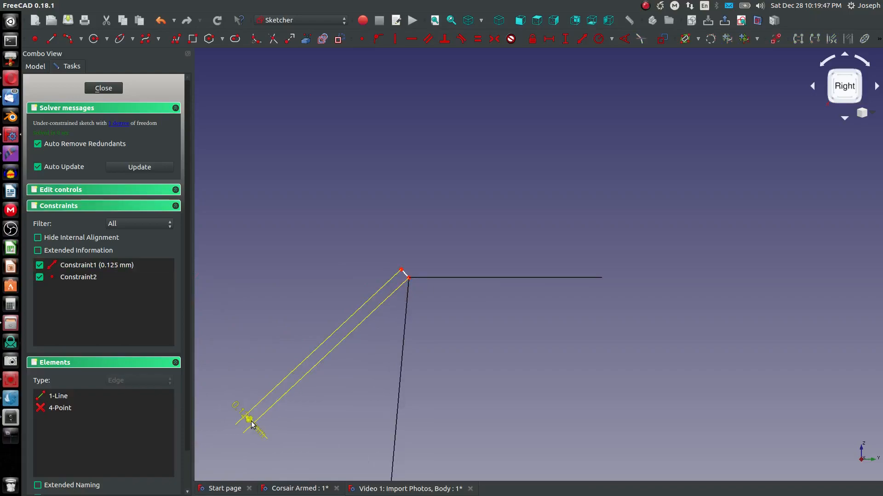
Step: Try to set the line's length to a negative value
{"action": "double_click", "coordinate": [236, 410]}
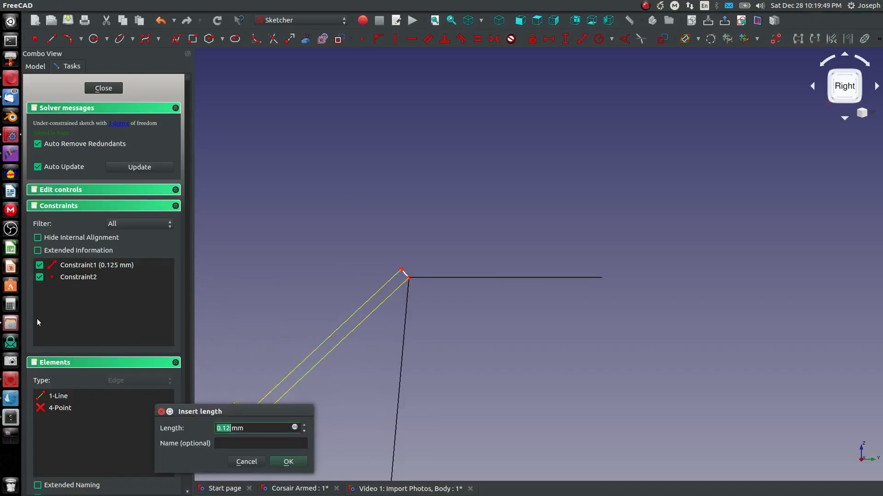
{"action": "type", "text": "-"}
{"action": "key", "text": "Return"}
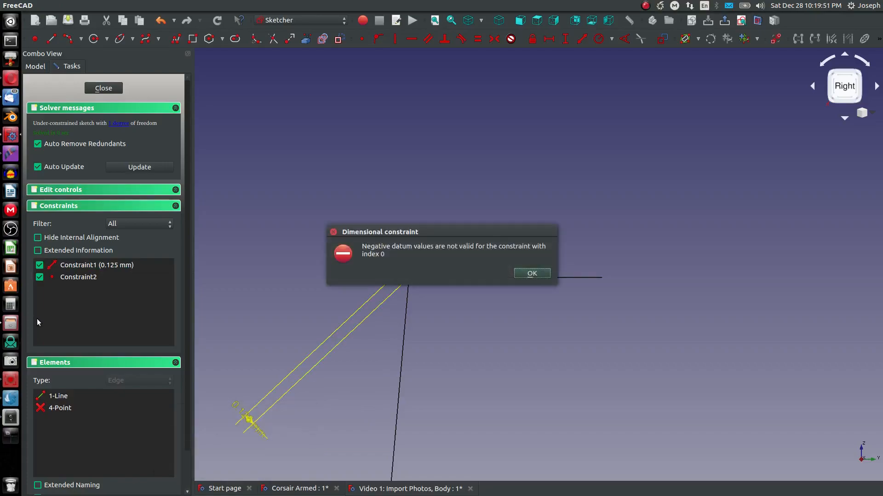
{"action": "left_click", "coordinate": [532, 273]}
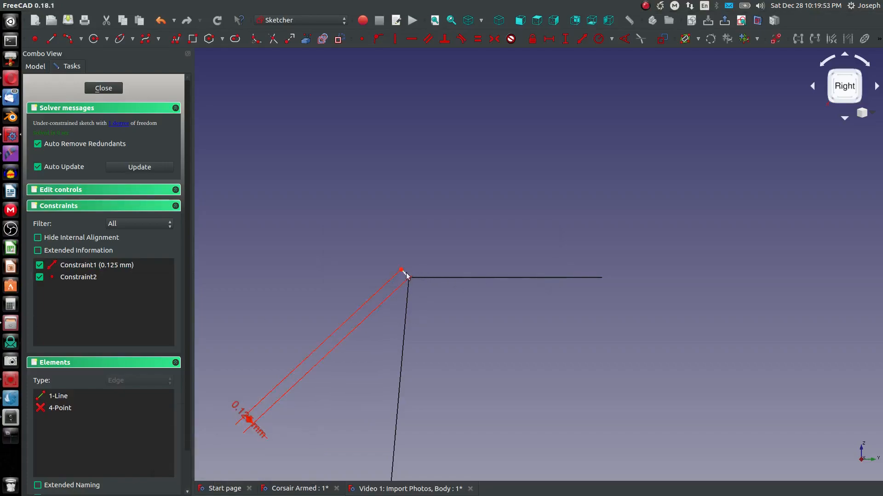
Step: Delete the line's length constraint and dimension the line again to 0.125 mm
{"action": "left_click_drag", "start_coordinate": [244, 400], "coordinate": [285, 404]}
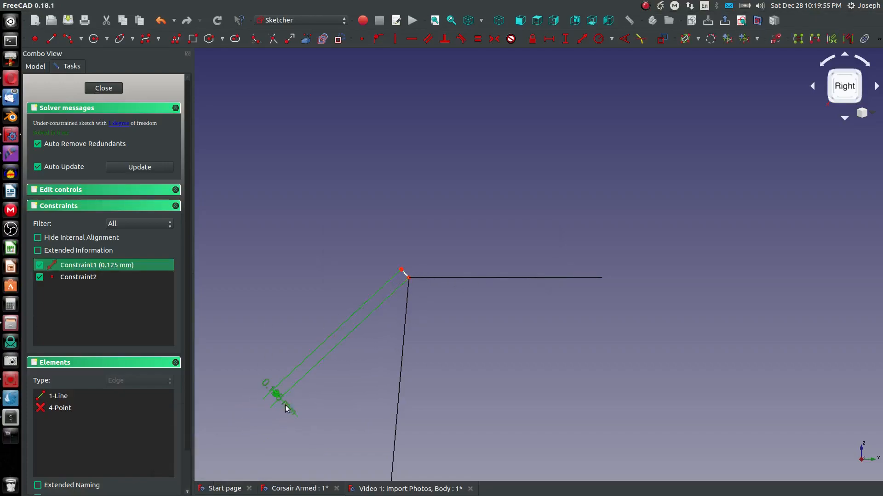
{"action": "key", "text": "Delete"}
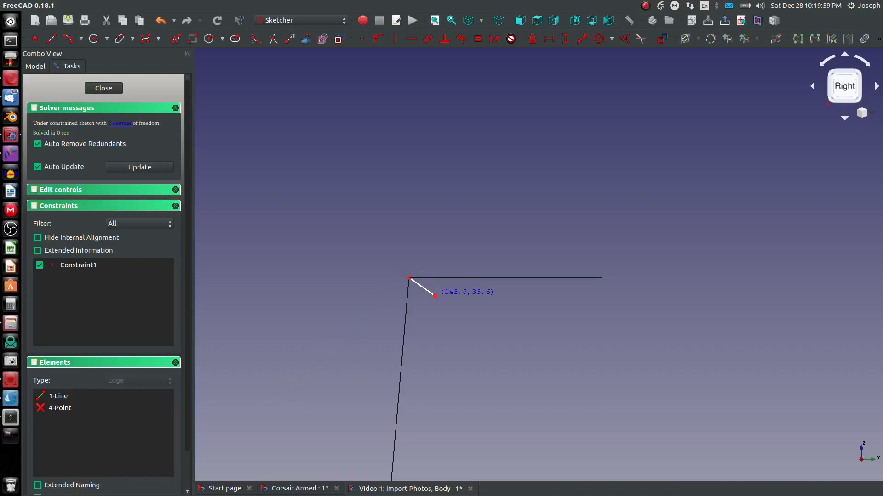
{"action": "left_click", "coordinate": [581, 39]}
{"action": "left_click", "coordinate": [429, 292]}
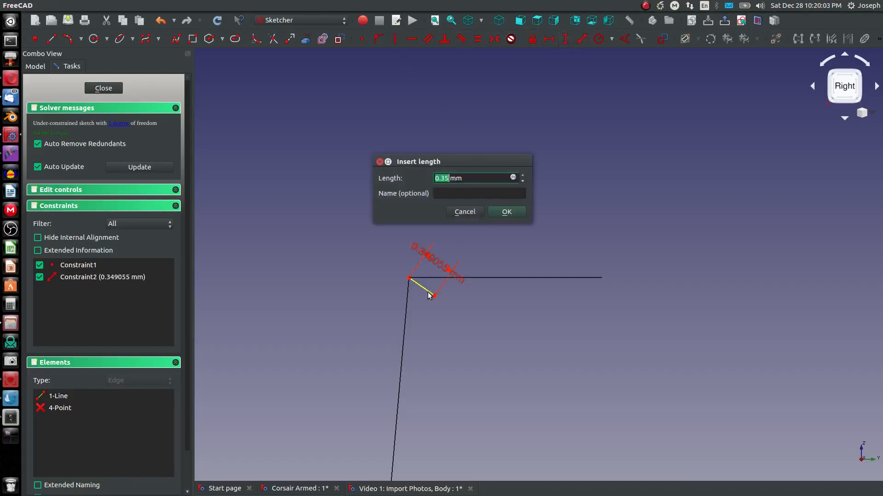
{"action": "type", "text": "0.1"}
{"action": "key", "text": "Return"}
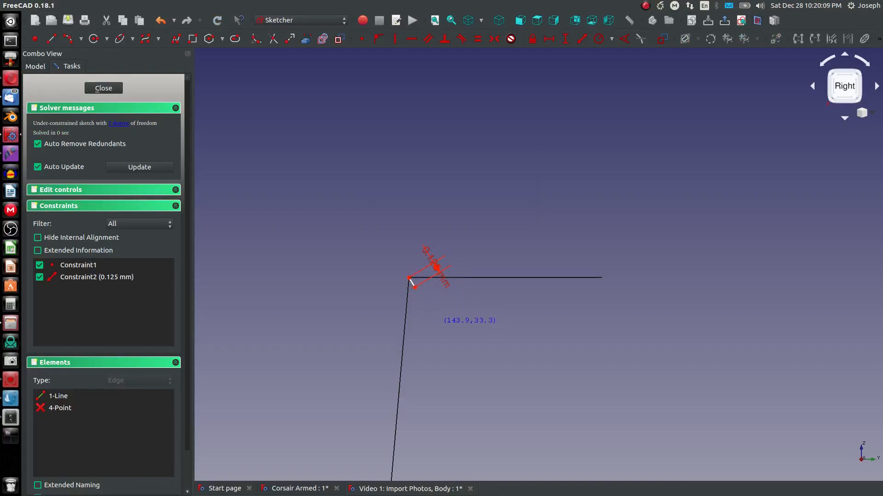
Step: Draw a line from the short line's end to the top of the tail fin and import the fin's curved top edge as external geometry
{"action": "scroll", "coordinate": [342, 282], "scroll_direction": "down", "scroll_amount": 2}
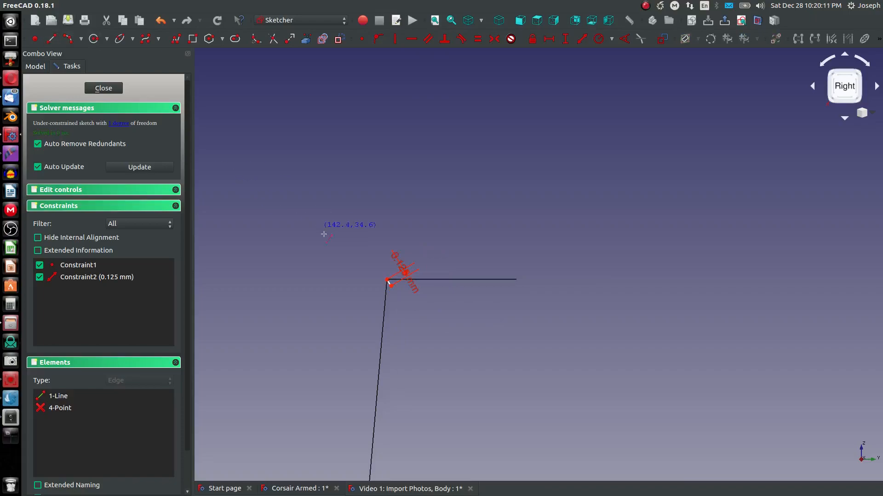
{"action": "left_click", "coordinate": [387, 279]}
{"action": "scroll", "coordinate": [391, 281], "scroll_direction": "down", "scroll_amount": 3}
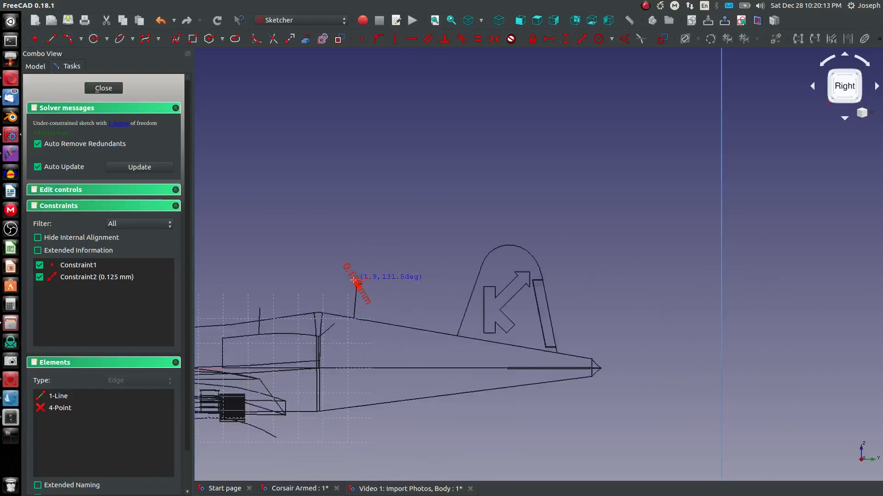
{"action": "scroll", "coordinate": [455, 267], "scroll_direction": "up", "scroll_amount": 5}
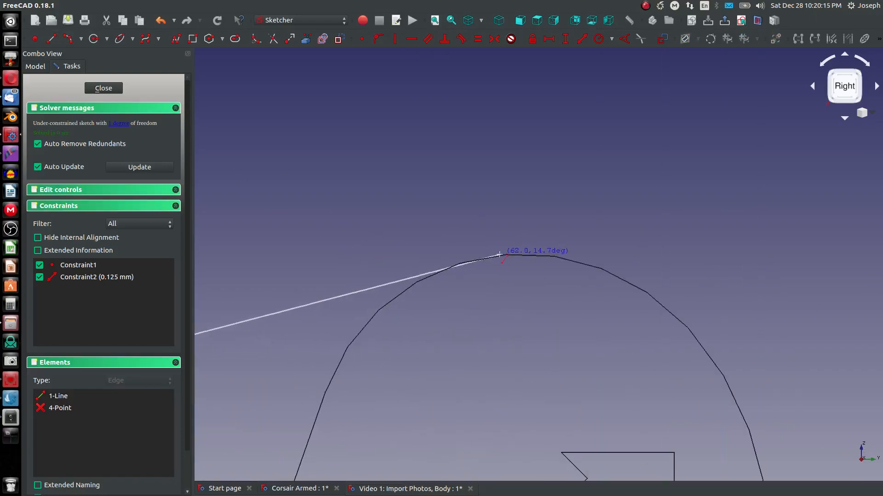
{"action": "left_click", "coordinate": [450, 272]}
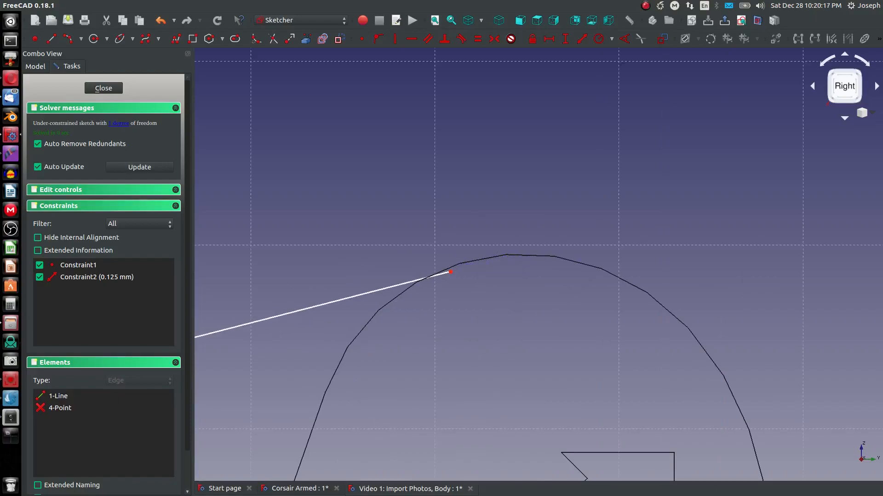
{"action": "left_click", "coordinate": [460, 264]}
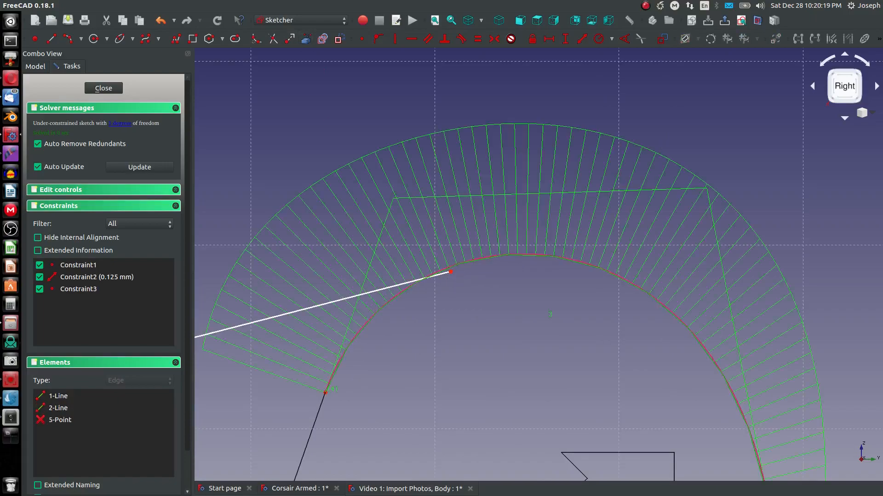
{"action": "left_click", "coordinate": [452, 273]}
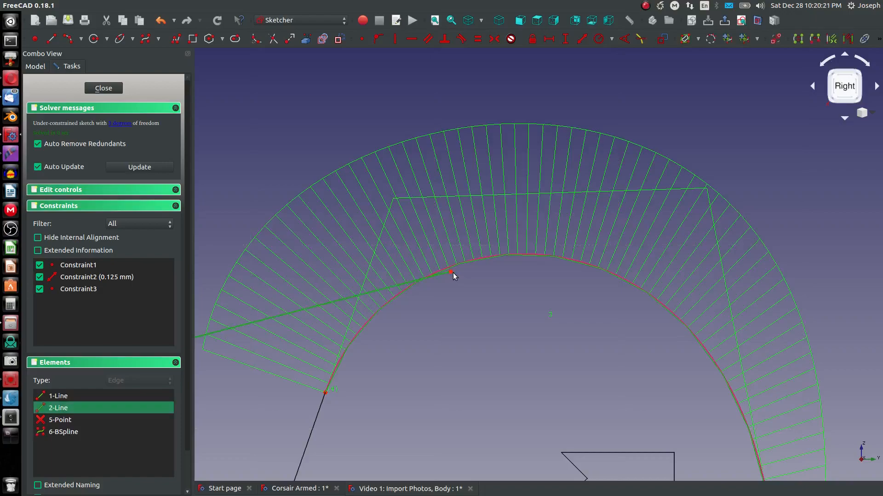
Step: Try to constrain the long line's end onto the fin's curved top edge, then leave the sketch
{"action": "left_click", "coordinate": [473, 285]}
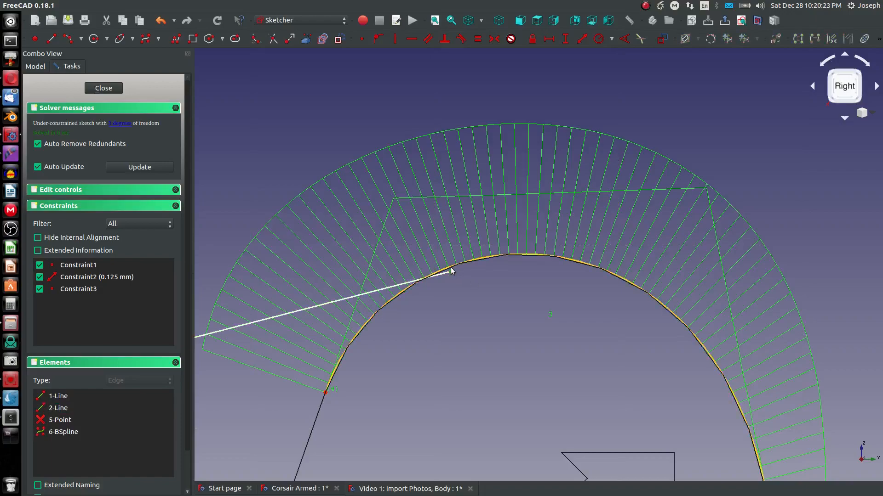
{"action": "left_click", "coordinate": [377, 39]}
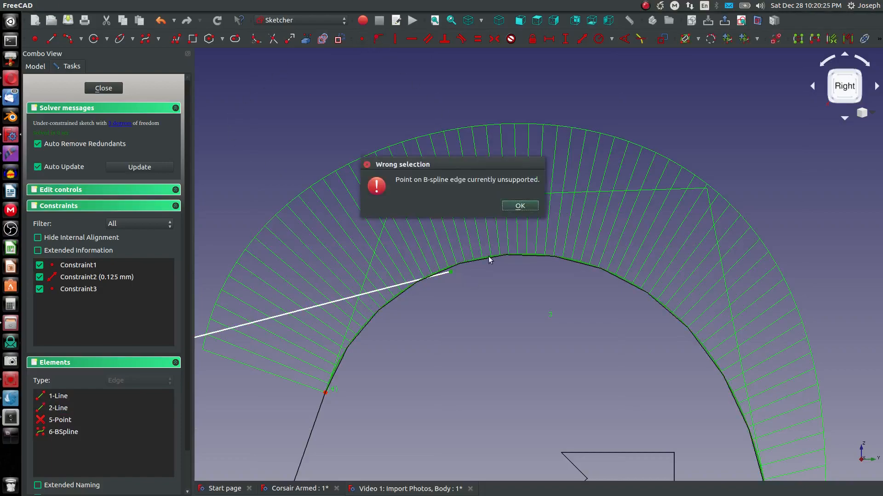
{"action": "left_click", "coordinate": [514, 208]}
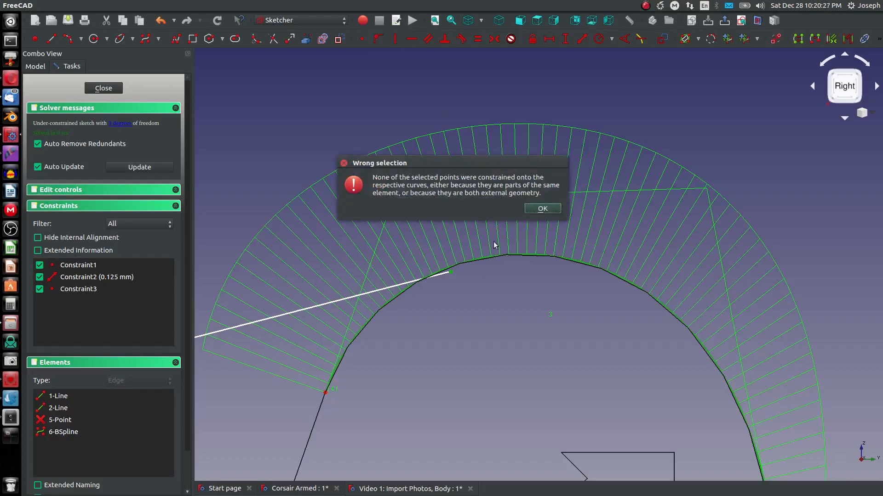
{"action": "left_click", "coordinate": [541, 210]}
{"action": "key", "text": "Escape"}
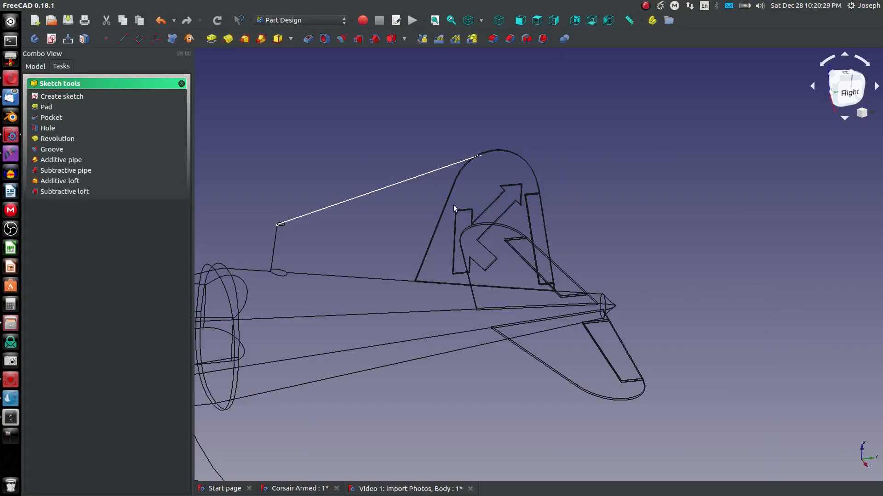
Step: Reopen the new antenna-wire sketch for editing
{"action": "left_click", "coordinate": [36, 66]}
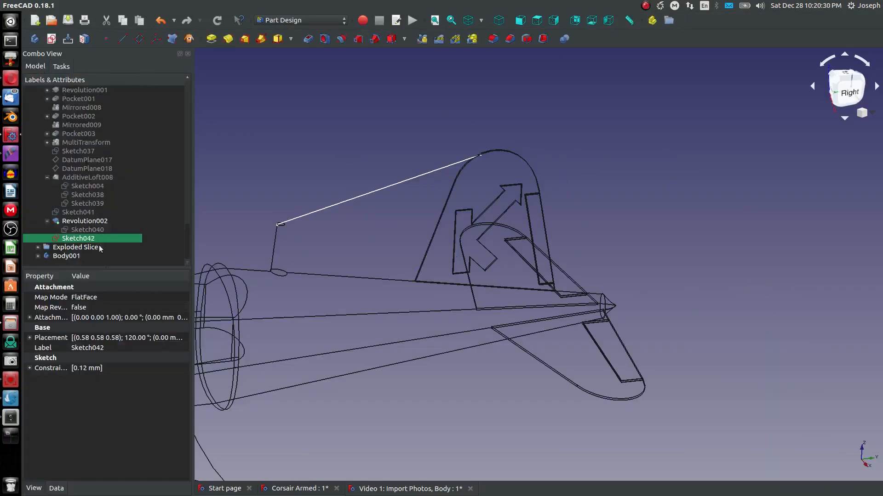
{"action": "double_click", "coordinate": [73, 239]}
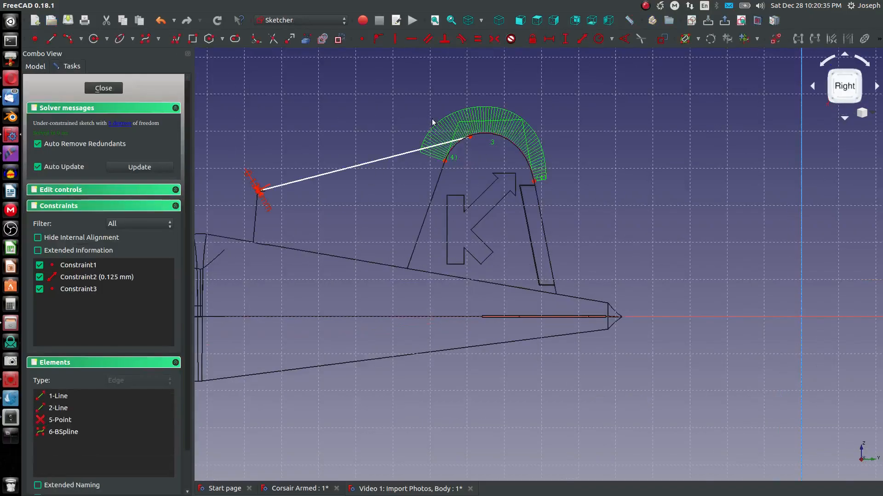
Step: Move the long line's end point onto the fin's curved top edge
{"action": "scroll", "coordinate": [506, 154], "scroll_direction": "up", "scroll_amount": 8}
{"action": "left_click_drag", "start_coordinate": [491, 139], "coordinate": [641, 81]}
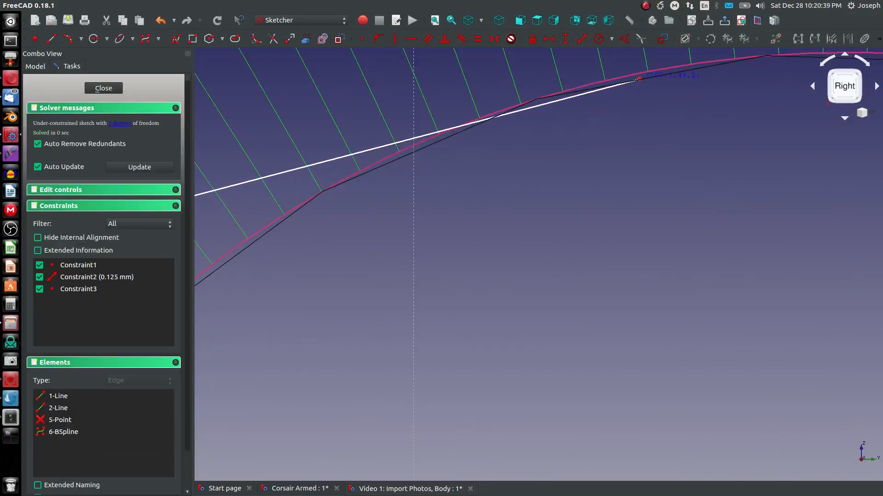
{"action": "scroll", "coordinate": [644, 86], "scroll_direction": "down", "scroll_amount": 2}
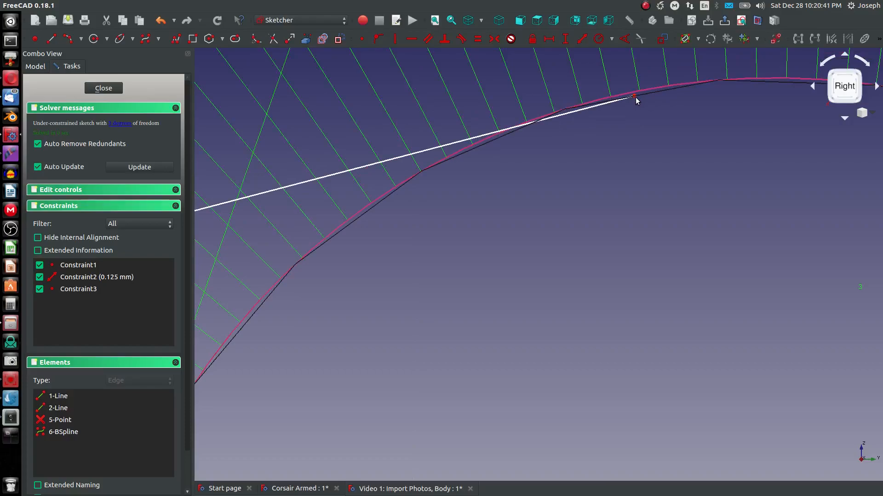
{"action": "left_click_drag", "start_coordinate": [635, 99], "coordinate": [641, 105]}
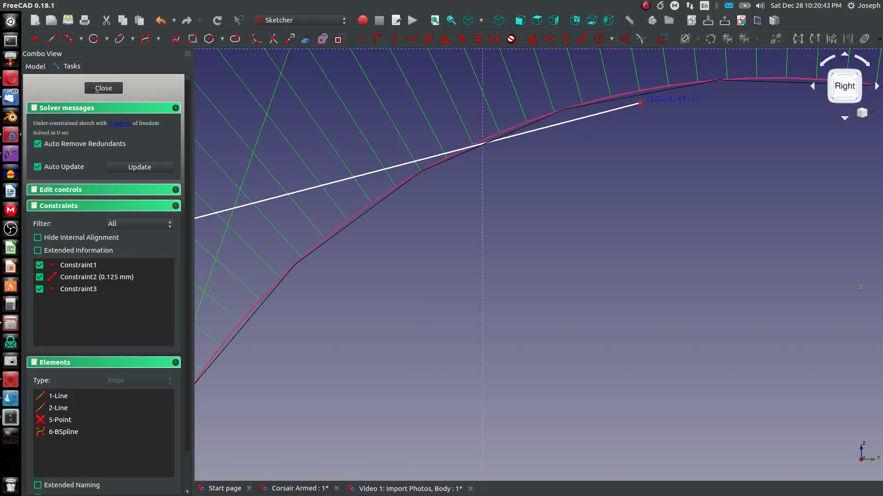
Step: Draw a polyline from the long line's end down a short distance and back to the mast top, forming a thin wire outline
{"action": "left_click", "coordinate": [49, 41]}
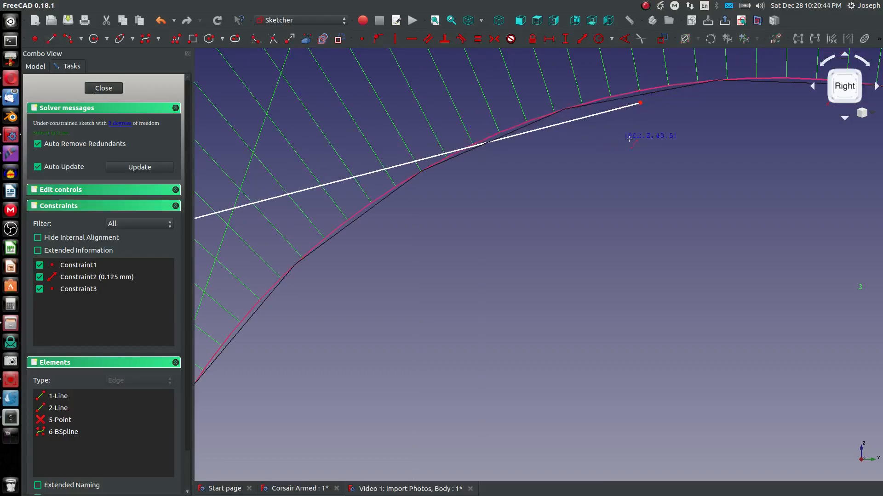
{"action": "left_click", "coordinate": [640, 102]}
{"action": "left_click", "coordinate": [643, 116]}
{"action": "left_click", "coordinate": [643, 115]}
{"action": "scroll", "coordinate": [624, 151], "scroll_direction": "up", "scroll_amount": 6}
{"action": "scroll", "coordinate": [619, 151], "scroll_direction": "down", "scroll_amount": 18}
{"action": "scroll", "coordinate": [424, 205], "scroll_direction": "up", "scroll_amount": 2}
{"action": "scroll", "coordinate": [391, 205], "scroll_direction": "up", "scroll_amount": 8}
{"action": "scroll", "coordinate": [391, 205], "scroll_direction": "up", "scroll_amount": 5}
{"action": "scroll", "coordinate": [211, 232], "scroll_direction": "up", "scroll_amount": 2}
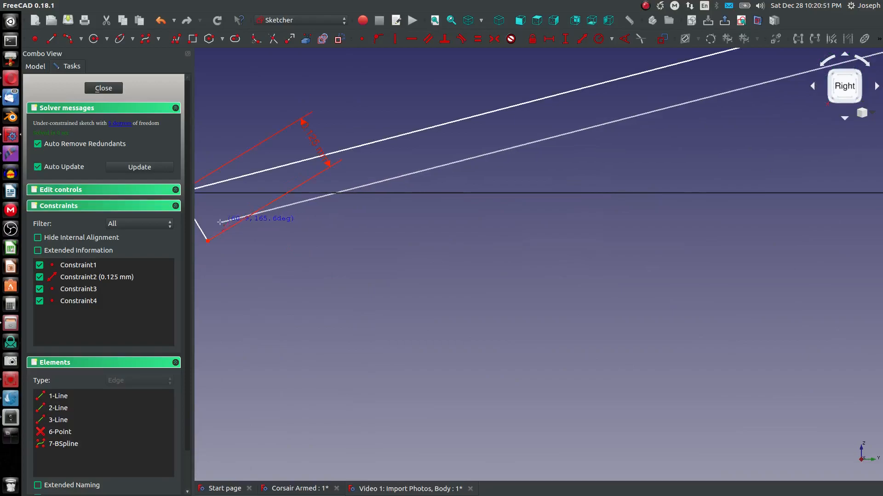
{"action": "left_click", "coordinate": [208, 242]}
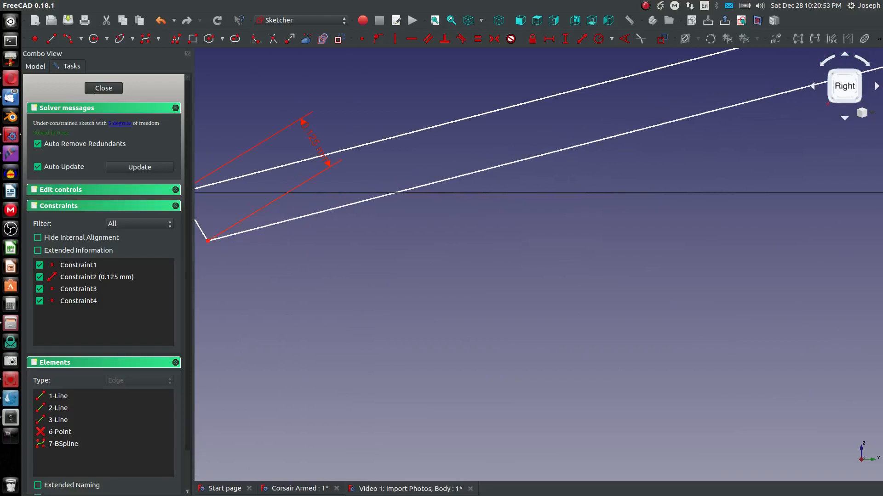
{"action": "scroll", "coordinate": [290, 239], "scroll_direction": "down", "scroll_amount": 5}
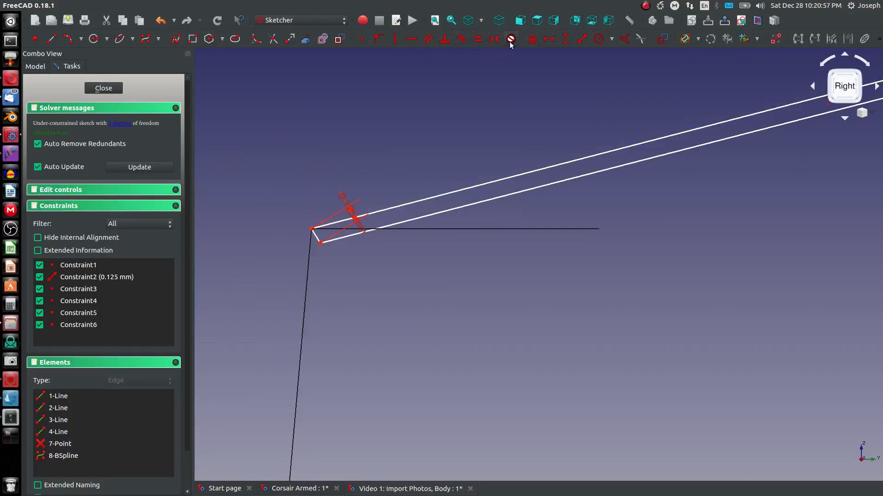
Step: Constrain the short end segments perpendicular to the wire's long lines
{"action": "left_click", "coordinate": [444, 39]}
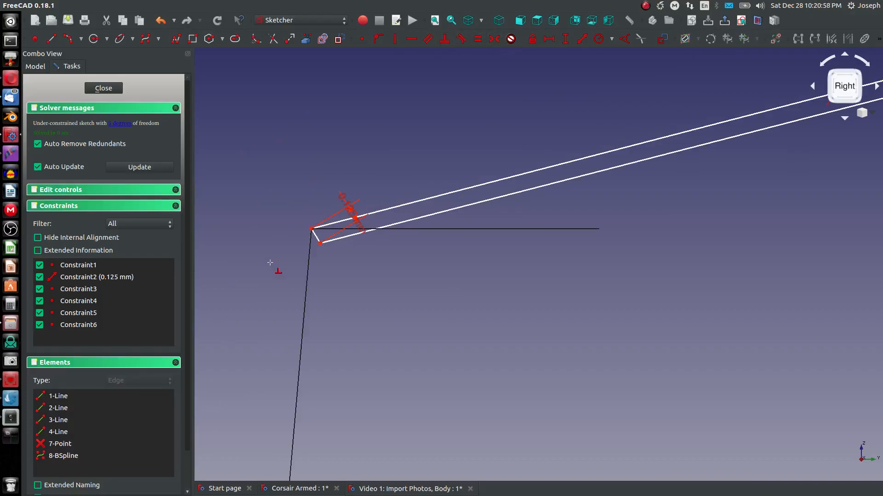
{"action": "left_click", "coordinate": [316, 237]}
{"action": "left_click", "coordinate": [328, 224]}
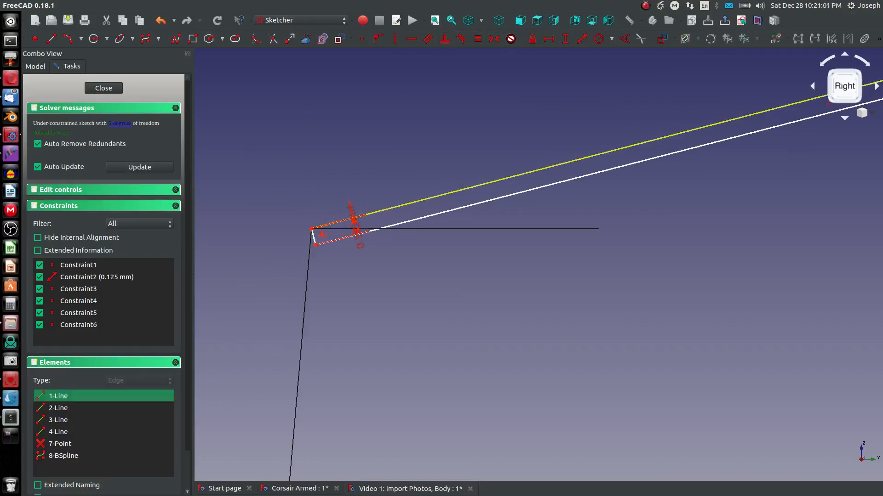
{"action": "left_click", "coordinate": [315, 241]}
{"action": "left_click", "coordinate": [410, 223]}
{"action": "scroll", "coordinate": [342, 269], "scroll_direction": "down", "scroll_amount": 5}
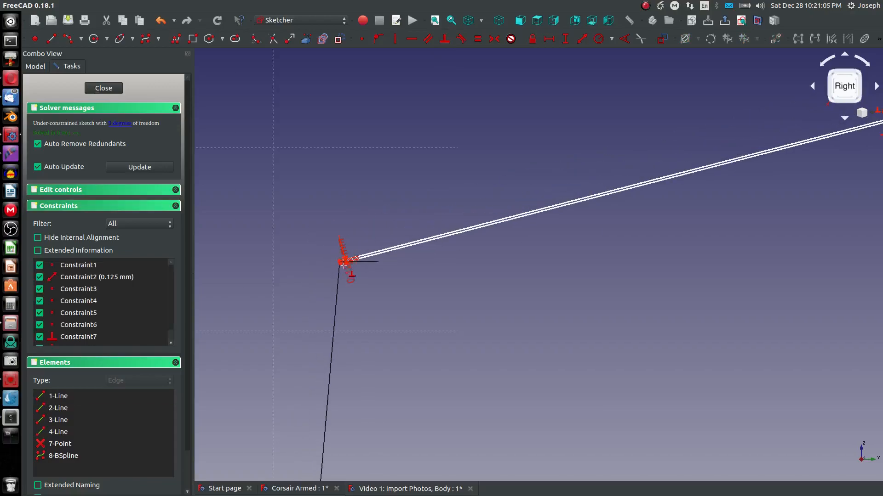
{"action": "scroll", "coordinate": [668, 171], "scroll_direction": "up", "scroll_amount": 6}
{"action": "scroll", "coordinate": [667, 171], "scroll_direction": "up", "scroll_amount": 3}
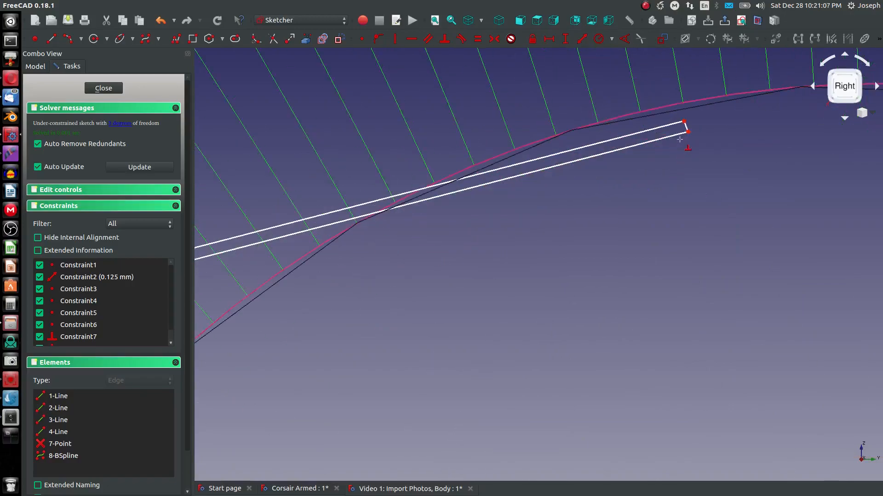
{"action": "left_click", "coordinate": [677, 133]}
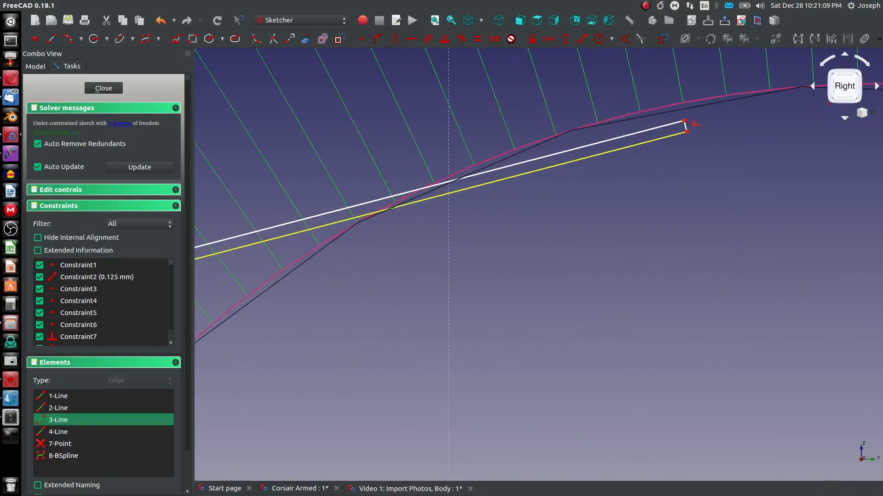
{"action": "key", "text": "Escape"}
{"action": "scroll", "coordinate": [640, 157], "scroll_direction": "down", "scroll_amount": 5}
{"action": "scroll", "coordinate": [569, 172], "scroll_direction": "down", "scroll_amount": 3}
{"action": "scroll", "coordinate": [393, 229], "scroll_direction": "up", "scroll_amount": 5}
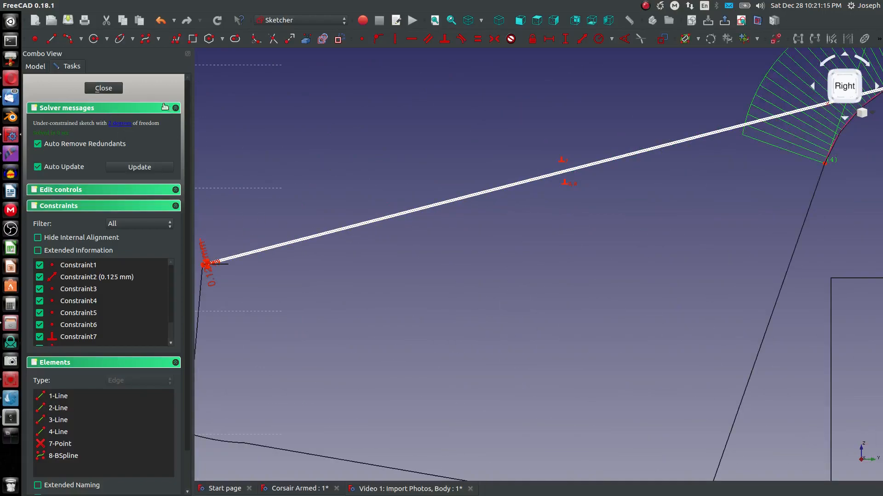
Step: Close the sketch and start a new sketch on the YZ_Plane
{"action": "left_click", "coordinate": [102, 88]}
{"action": "scroll", "coordinate": [366, 200], "scroll_direction": "up", "scroll_amount": 5}
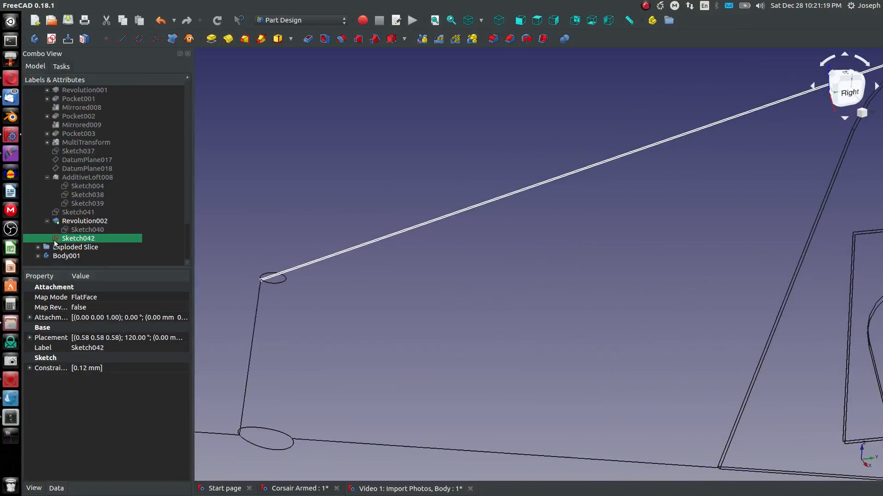
{"action": "scroll", "coordinate": [82, 178], "scroll_direction": "up", "scroll_amount": 20}
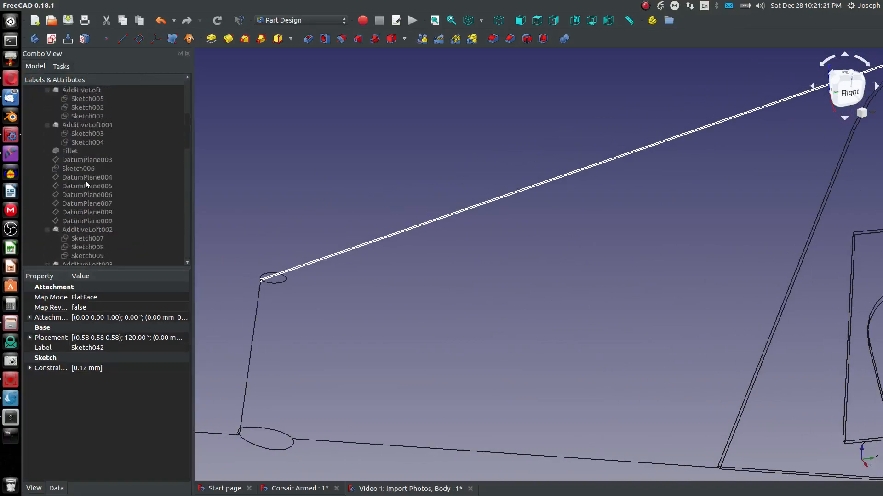
{"action": "left_click", "coordinate": [86, 195]}
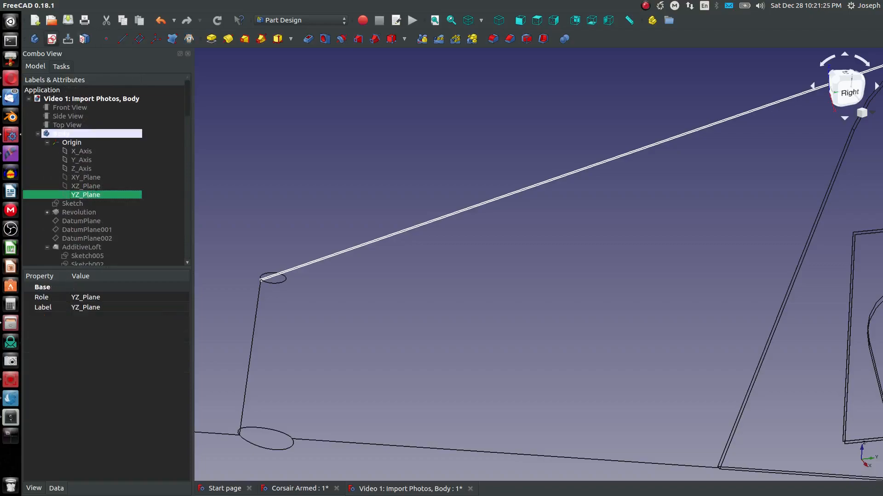
{"action": "left_click", "coordinate": [51, 38]}
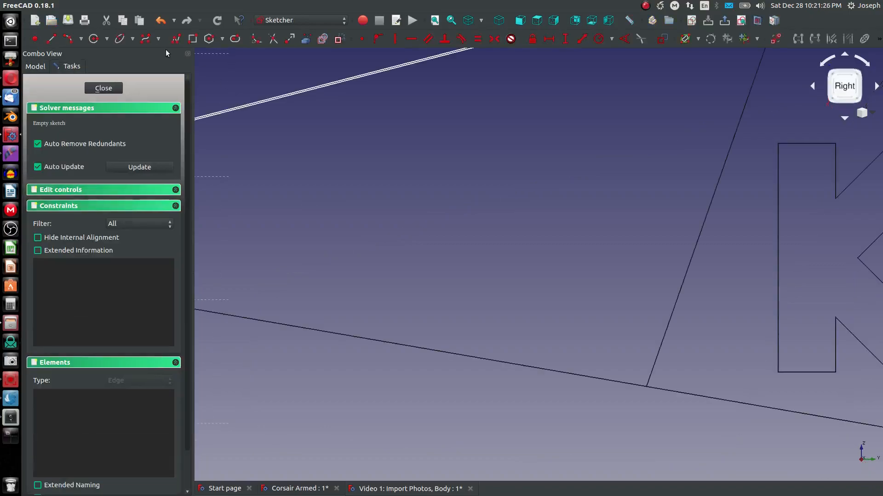
Step: Import the wire outline's lower long edge as external geometry
{"action": "left_click", "coordinate": [310, 40]}
{"action": "middle_click_drag", "start_coordinate": [483, 347], "coordinate": [570, 438]}
{"action": "scroll", "coordinate": [571, 438], "scroll_direction": "down", "scroll_amount": 2}
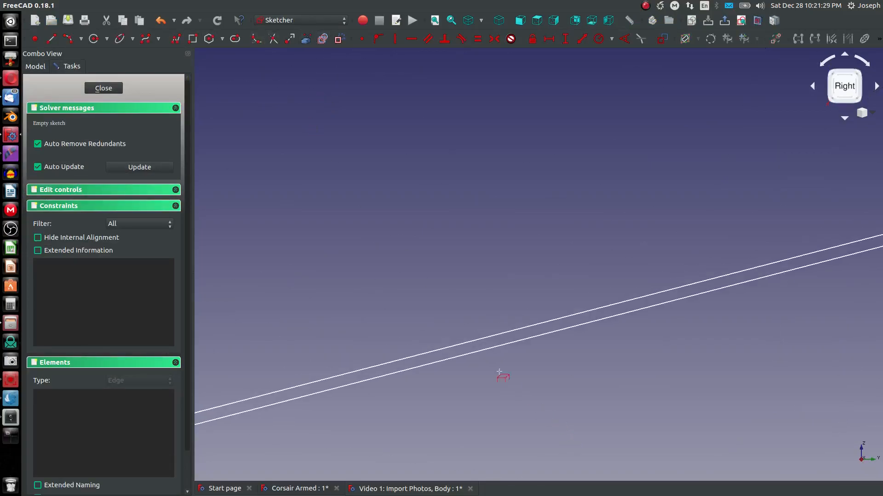
{"action": "left_click", "coordinate": [480, 351]}
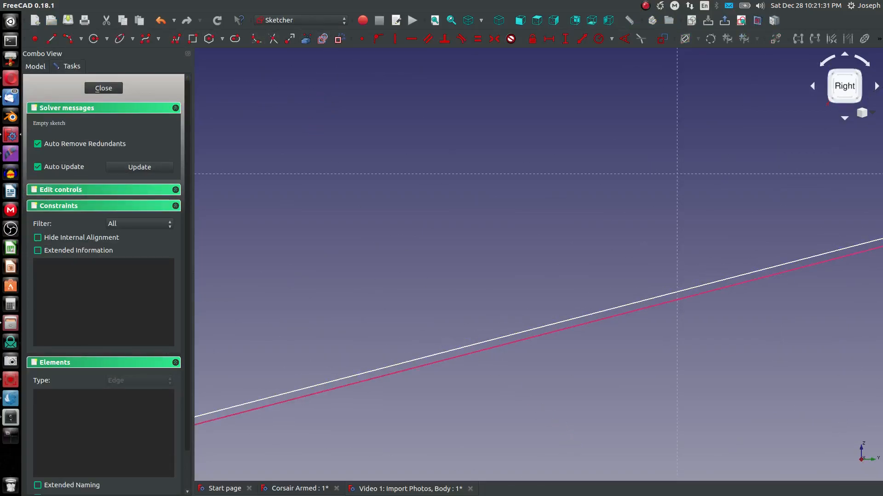
Step: Draw a line along the imported edge from the mast top to the fin end, then close the sketch
{"action": "left_click", "coordinate": [53, 39]}
{"action": "scroll", "coordinate": [263, 175], "scroll_direction": "down", "scroll_amount": 10}
{"action": "scroll", "coordinate": [317, 239], "scroll_direction": "up", "scroll_amount": 5}
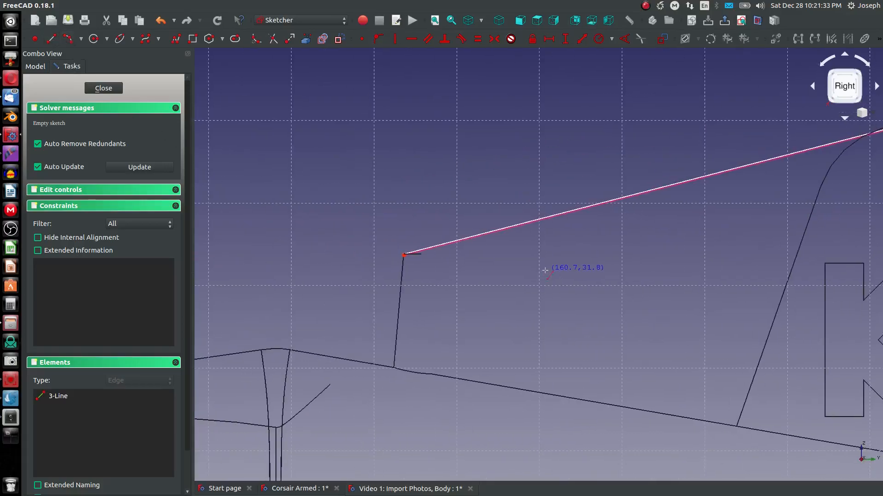
{"action": "left_click", "coordinate": [260, 251]}
{"action": "scroll", "coordinate": [250, 315], "scroll_direction": "down", "scroll_amount": 3}
{"action": "scroll", "coordinate": [321, 307], "scroll_direction": "up", "scroll_amount": 3}
{"action": "scroll", "coordinate": [481, 236], "scroll_direction": "up", "scroll_amount": 5}
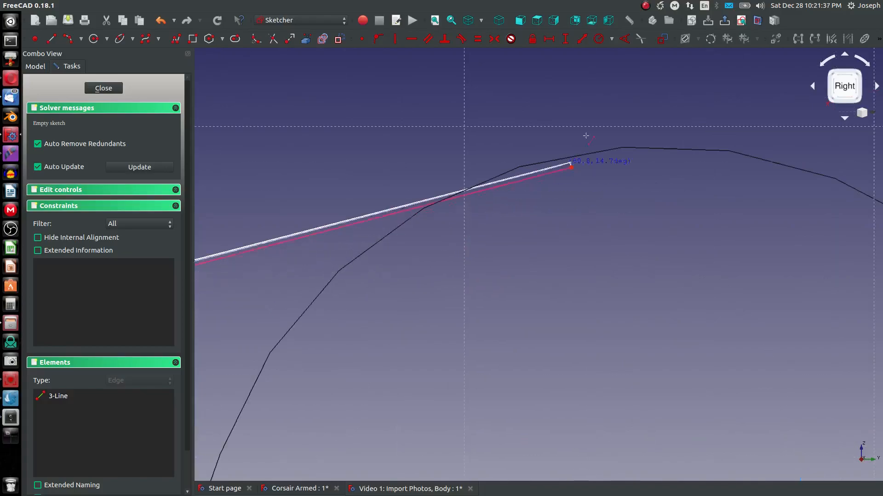
{"action": "left_click", "coordinate": [573, 172]}
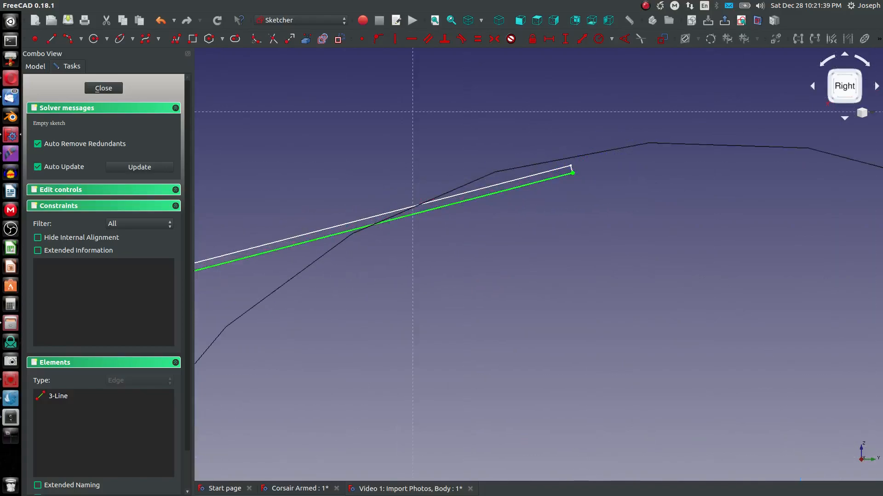
{"action": "left_click", "coordinate": [103, 87]}
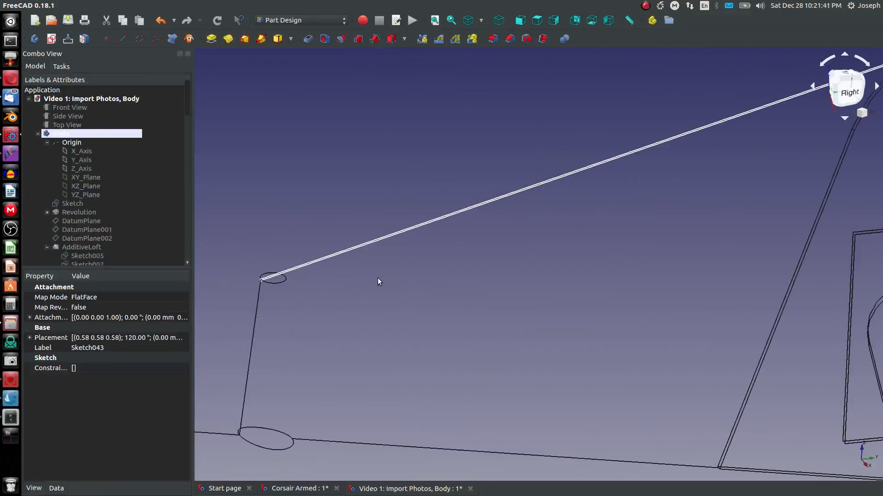
Step: Try to revolve the wire sketch about one of its own edges
{"action": "left_click", "coordinate": [228, 39]}
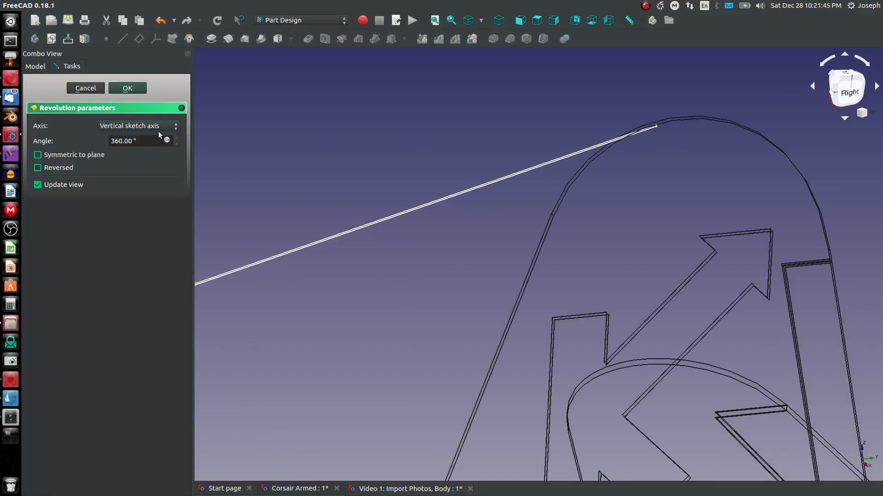
{"action": "left_click", "coordinate": [133, 129]}
{"action": "left_click", "coordinate": [154, 190]}
{"action": "left_click", "coordinate": [340, 233]}
{"action": "scroll", "coordinate": [385, 294], "scroll_direction": "down", "scroll_amount": 14}
{"action": "middle_click_drag", "start_coordinate": [368, 305], "coordinate": [470, 299]}
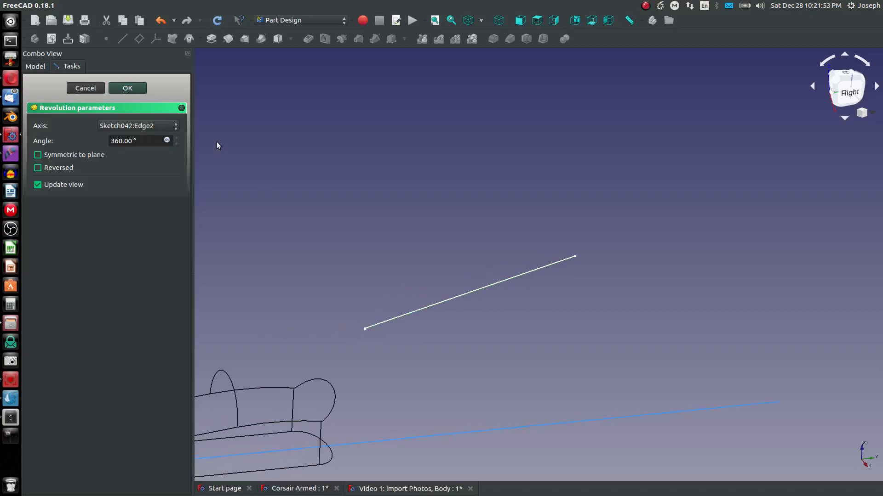
{"action": "left_click", "coordinate": [128, 88]}
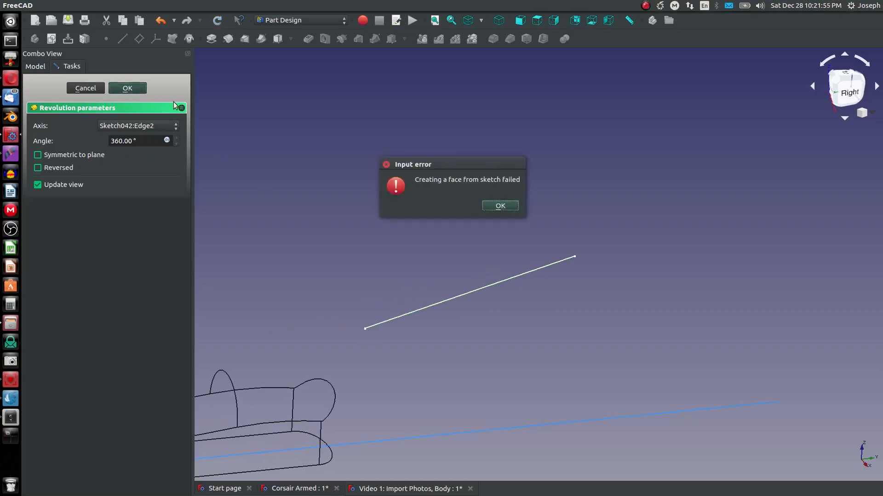
{"action": "left_click", "coordinate": [500, 207]}
{"action": "left_click", "coordinate": [85, 88]}
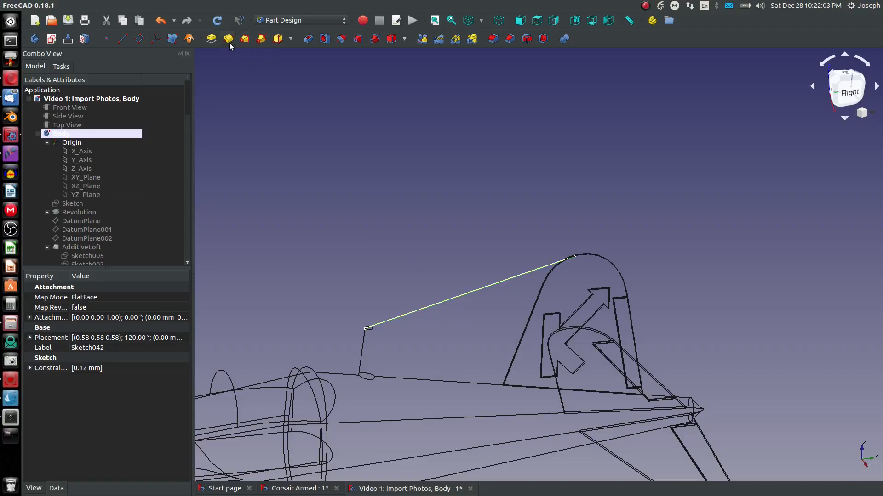
Step: Revolve the wire outline sketch 360° about the new reference line's edge, Sketch043:Edge1
{"action": "left_click", "coordinate": [212, 40]}
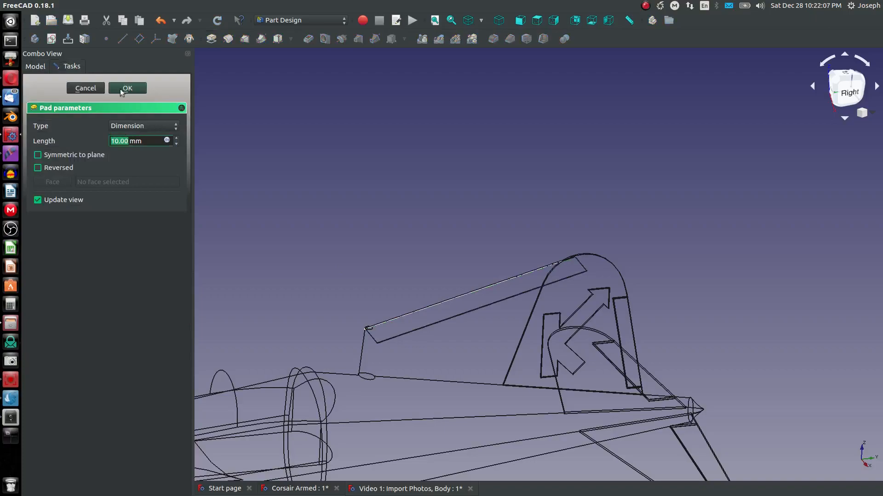
{"action": "left_click", "coordinate": [84, 88]}
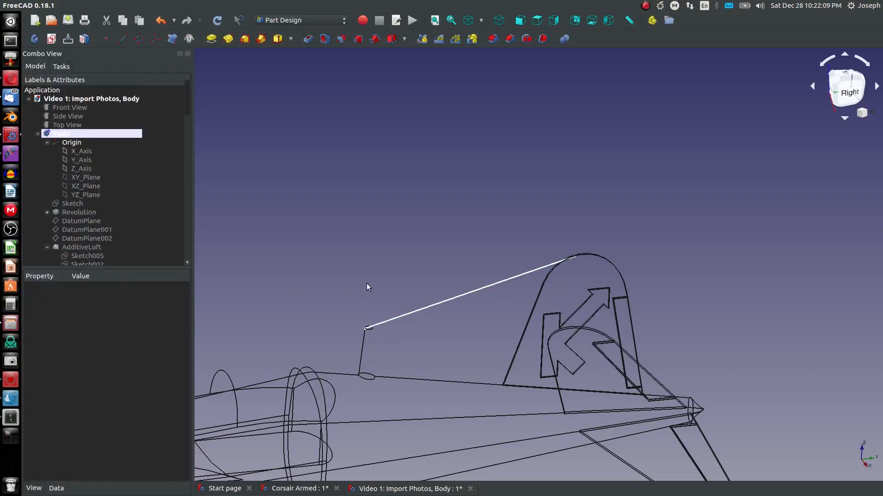
{"action": "scroll", "coordinate": [137, 241], "scroll_direction": "down", "scroll_amount": 10}
{"action": "scroll", "coordinate": [134, 253], "scroll_direction": "down", "scroll_amount": 3}
{"action": "left_click", "coordinate": [85, 230]}
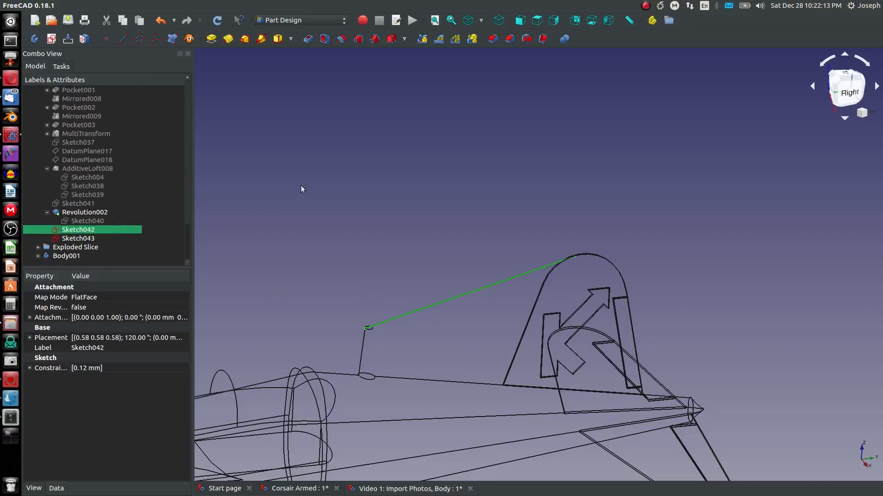
{"action": "scroll", "coordinate": [528, 282], "scroll_direction": "up", "scroll_amount": 6}
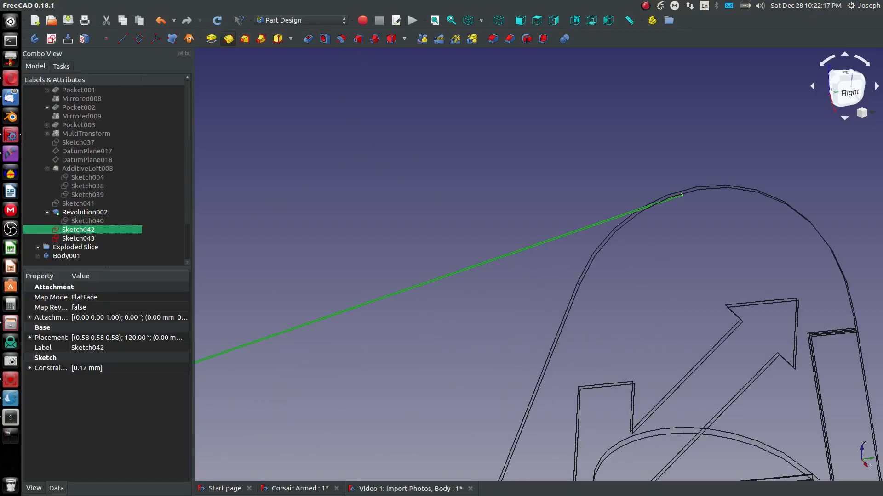
{"action": "left_click", "coordinate": [228, 39]}
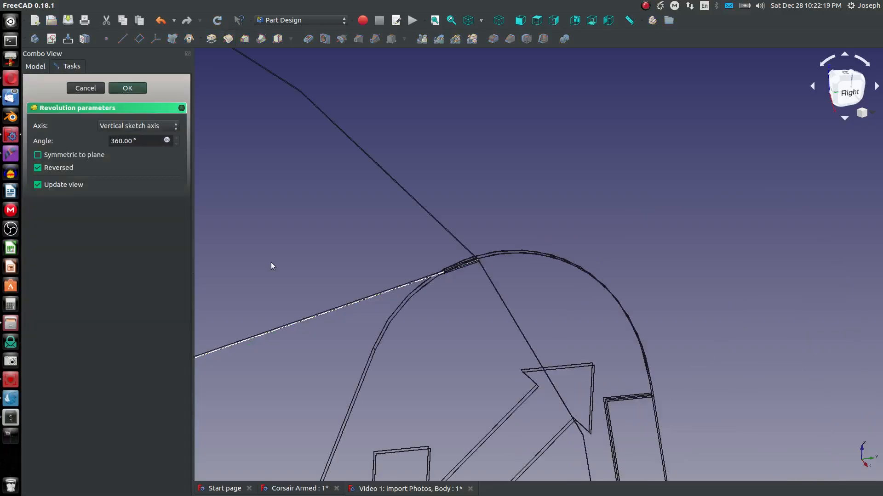
{"action": "mouse_move", "coordinate": [345, 305]}
{"action": "middle_mouse_down"}
{"action": "mouse_move", "coordinate": [502, 266]}
{"action": "mouse_move", "coordinate": [669, 242]}
{"action": "middle_mouse_up"}
{"action": "key", "text": "v"}
{"action": "key", "text": "f"}
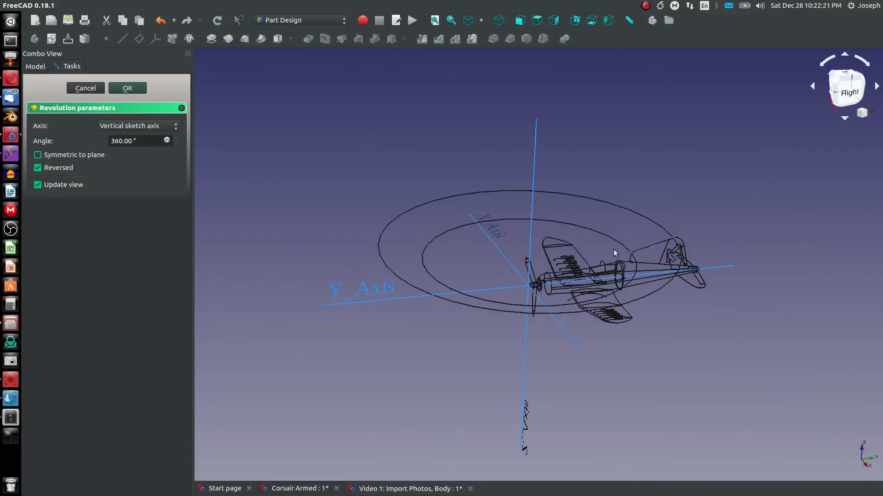
{"action": "scroll", "coordinate": [567, 188], "scroll_direction": "up", "scroll_amount": 10}
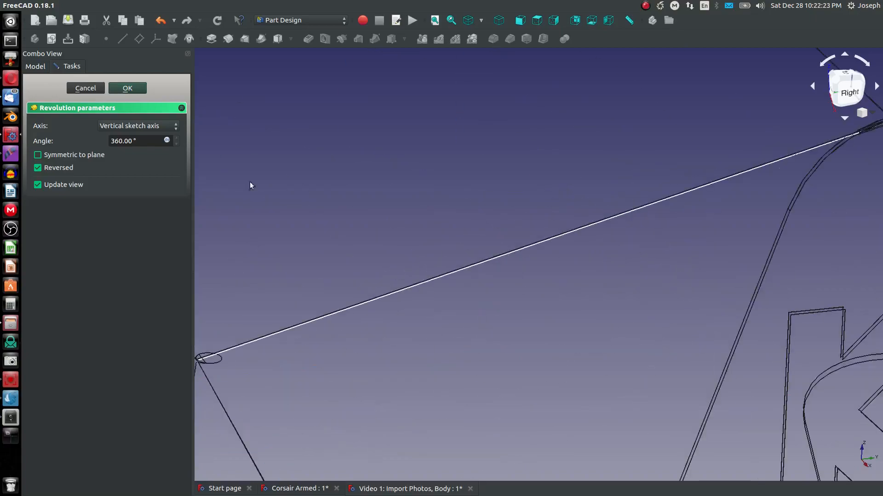
{"action": "left_click", "coordinate": [160, 130]}
{"action": "left_click", "coordinate": [150, 186]}
{"action": "left_click", "coordinate": [311, 322]}
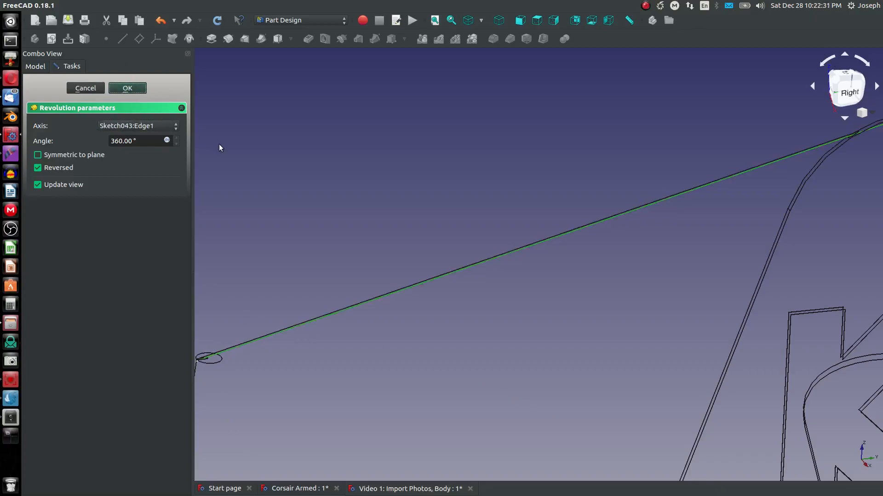
{"action": "key", "text": "Return"}
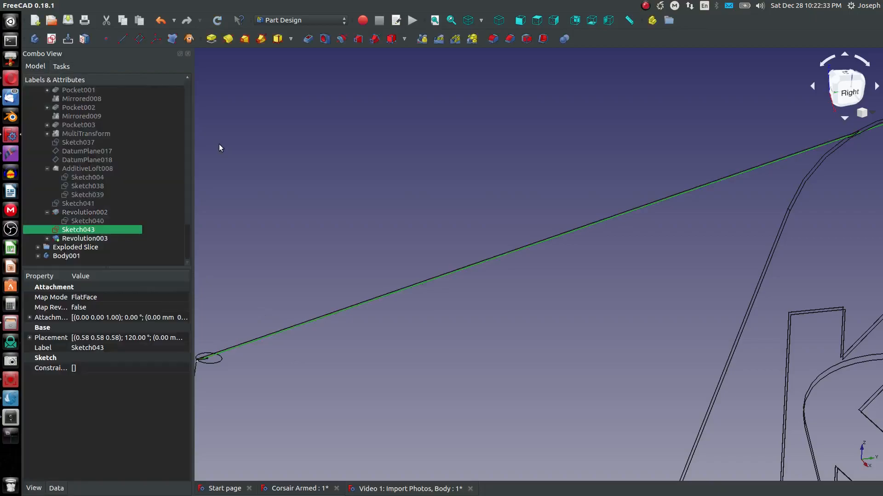
Step: Switch the view to shaded display and inspect the revolved antenna wire at the mast
{"action": "scroll", "coordinate": [290, 213], "scroll_direction": "down", "scroll_amount": 5}
{"action": "left_click", "coordinate": [480, 20]}
{"action": "left_click", "coordinate": [481, 37]}
{"action": "scroll", "coordinate": [440, 211], "scroll_direction": "down", "scroll_amount": 4}
{"action": "middle_click_drag", "start_coordinate": [374, 250], "coordinate": [379, 227]}
{"action": "scroll", "coordinate": [379, 226], "scroll_direction": "up", "scroll_amount": 6}
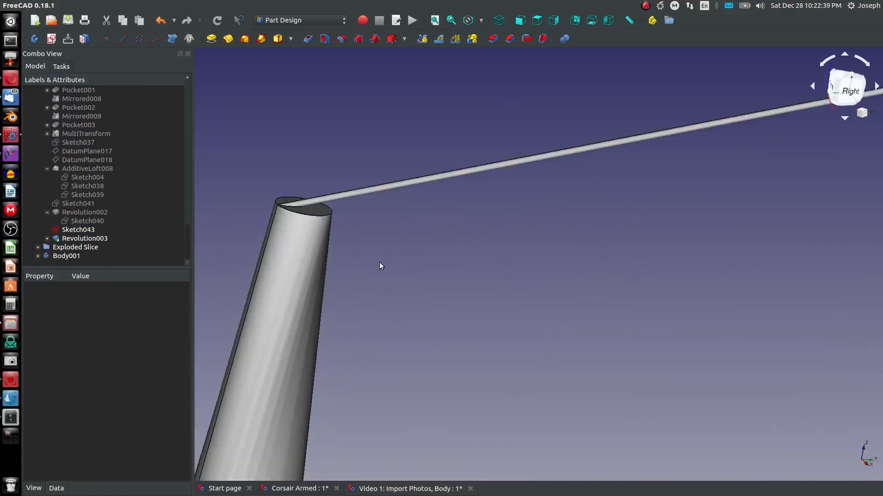
Step: Zoom out and orbit to inspect the antenna wire running from the mast top to the tail fin
{"action": "scroll", "coordinate": [344, 232], "scroll_direction": "down", "scroll_amount": 5}
{"action": "middle_click_drag", "start_coordinate": [270, 216], "coordinate": [336, 227]}
{"action": "scroll", "coordinate": [294, 230], "scroll_direction": "down", "scroll_amount": 5}
{"action": "scroll", "coordinate": [298, 225], "scroll_direction": "up", "scroll_amount": 5}
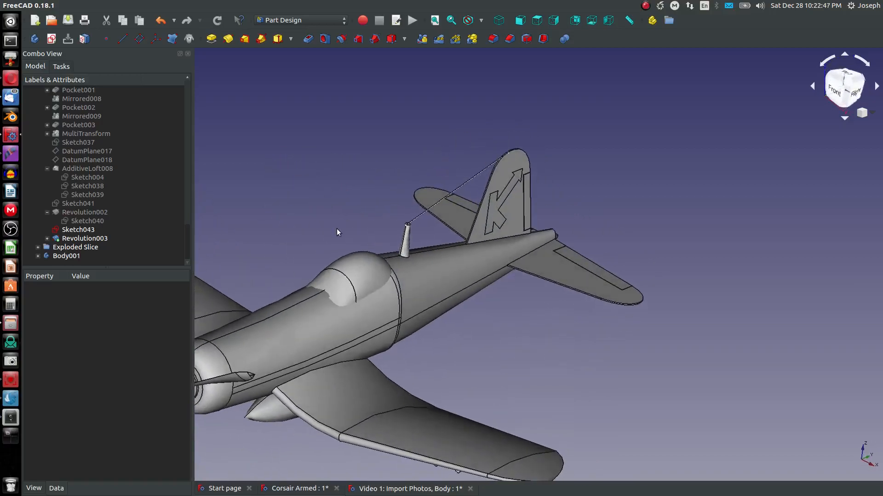
{"action": "scroll", "coordinate": [324, 268], "scroll_direction": "down", "scroll_amount": 5}
{"action": "scroll", "coordinate": [333, 268], "scroll_direction": "up", "scroll_amount": 5}
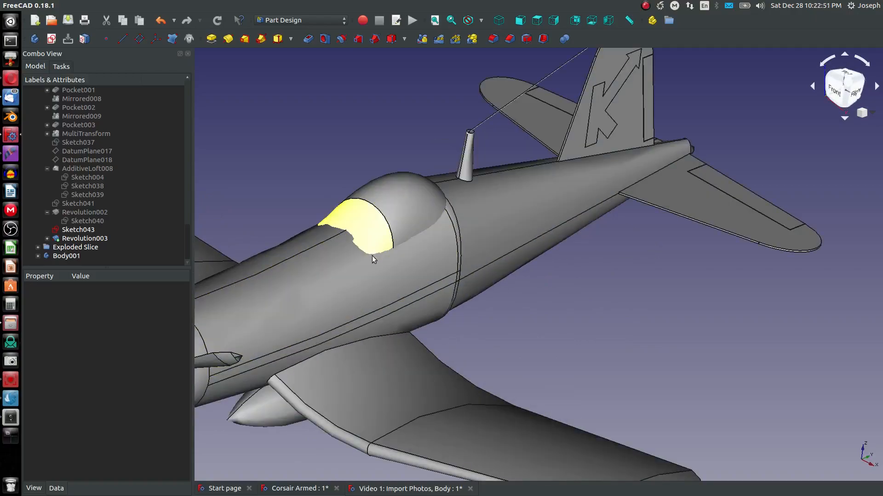
Step: Select the cockpit slice together with Revolution003 and fuse them with a Part union
{"action": "scroll", "coordinate": [352, 291], "scroll_direction": "down", "scroll_amount": 5}
{"action": "scroll", "coordinate": [364, 275], "scroll_direction": "up", "scroll_amount": 6}
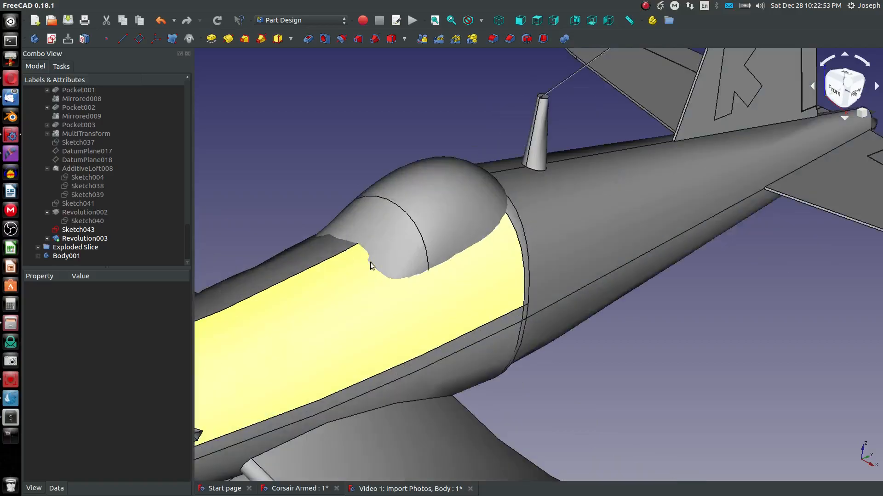
{"action": "left_click", "coordinate": [389, 256]}
{"action": "left_click", "coordinate": [363, 280], "text": "ctrl"}
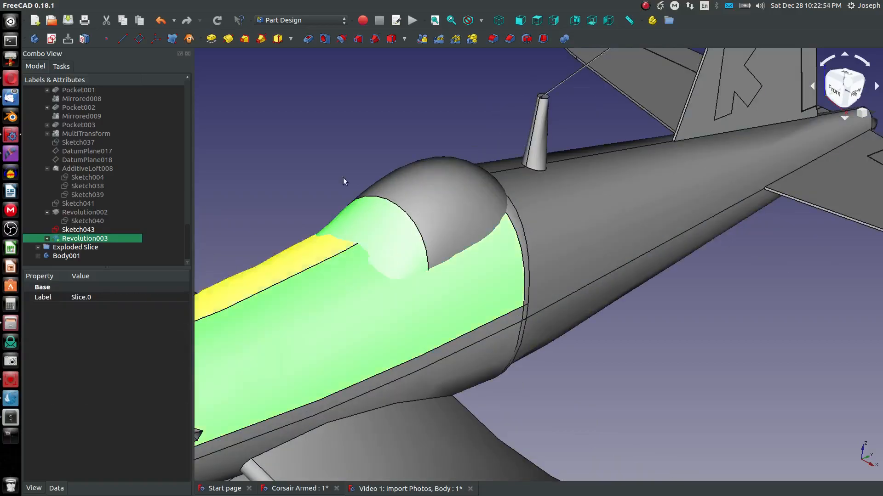
{"action": "left_click", "coordinate": [335, 21]}
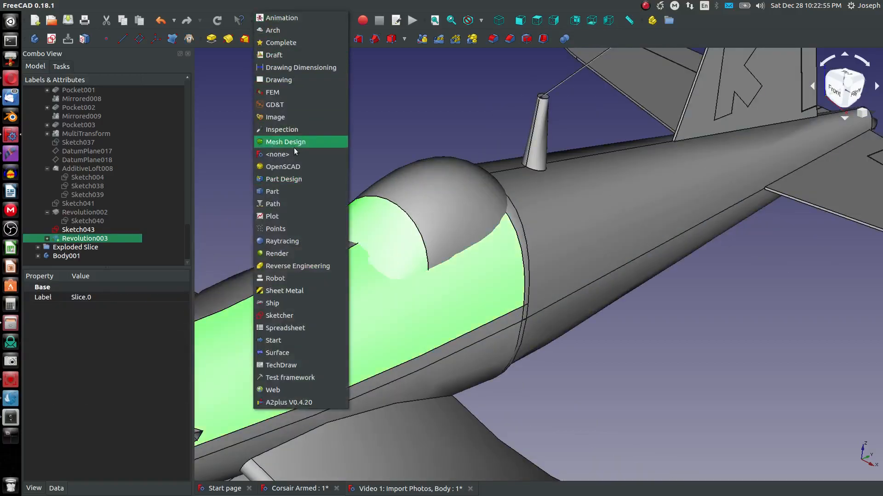
{"action": "left_click", "coordinate": [295, 193]}
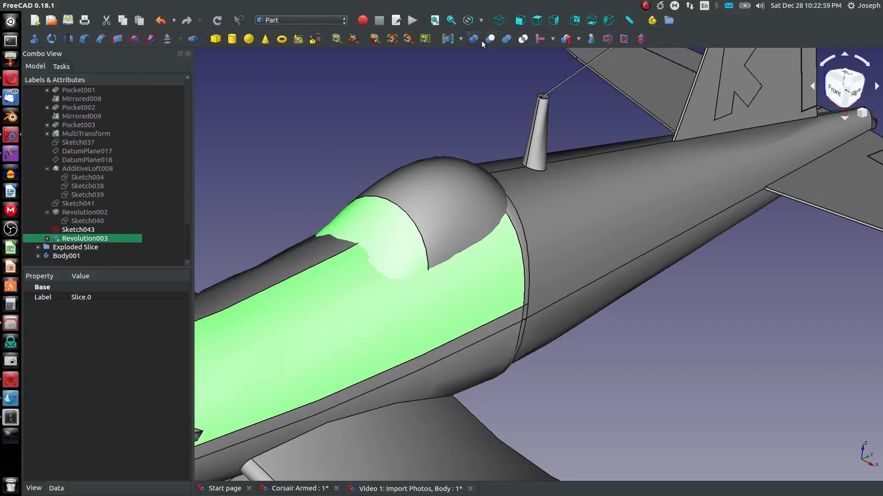
{"action": "left_click", "coordinate": [507, 41]}
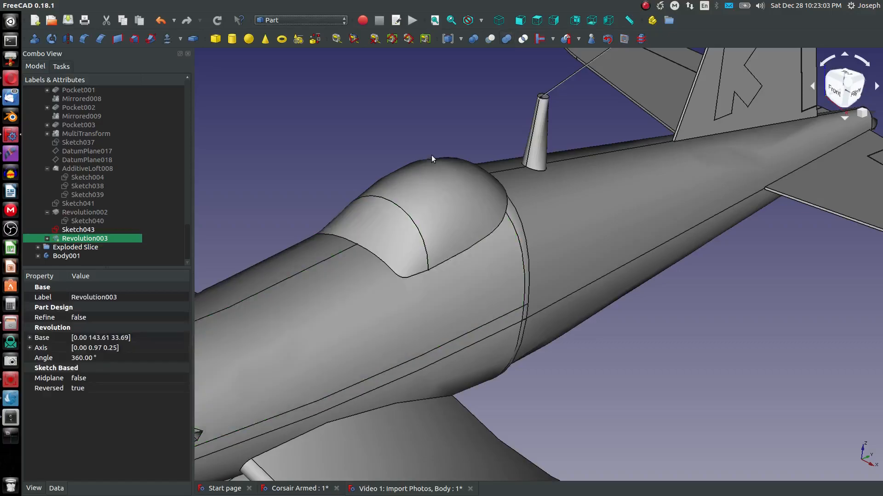
Step: Zoom in on the canopy and select the seam edges of the fused shape to inspect them
{"action": "scroll", "coordinate": [422, 207], "scroll_direction": "down", "scroll_amount": 6}
{"action": "scroll", "coordinate": [404, 226], "scroll_direction": "up", "scroll_amount": 4}
{"action": "scroll", "coordinate": [403, 230], "scroll_direction": "up", "scroll_amount": 4}
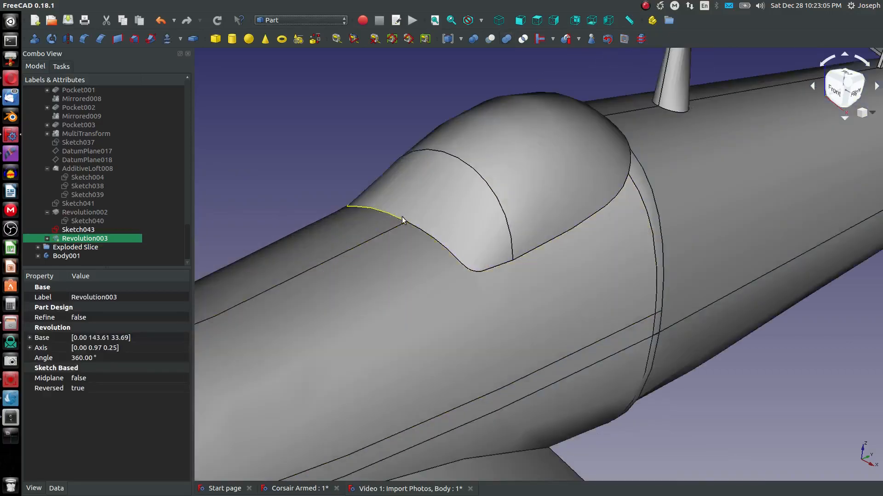
{"action": "left_click", "coordinate": [393, 214]}
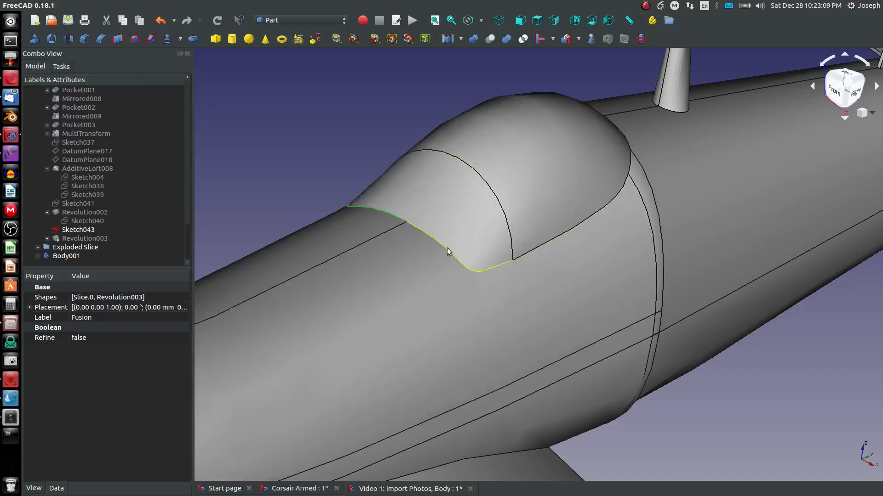
{"action": "left_click", "coordinate": [446, 248]}
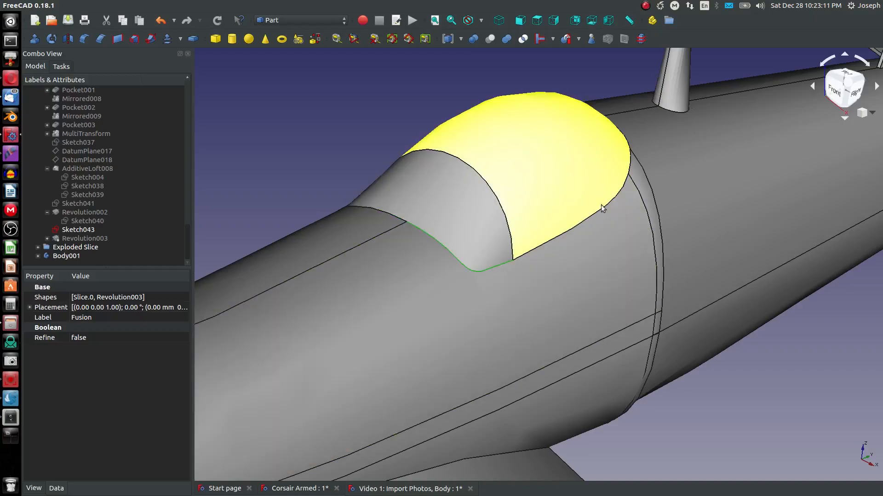
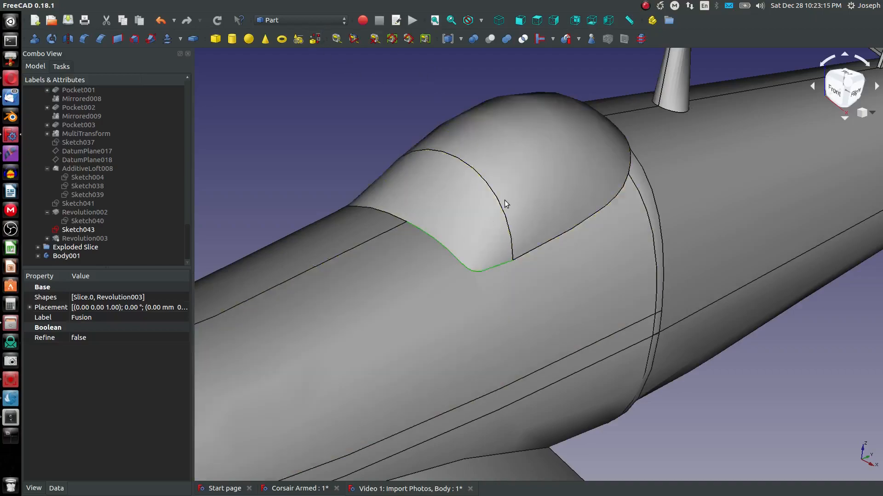
Step: Fillet the canopy seam edge of the fused shape with a 0.05 mm radius
{"action": "left_click", "coordinate": [263, 23]}
{"action": "left_click", "coordinate": [399, 127]}
{"action": "left_click", "coordinate": [84, 39]}
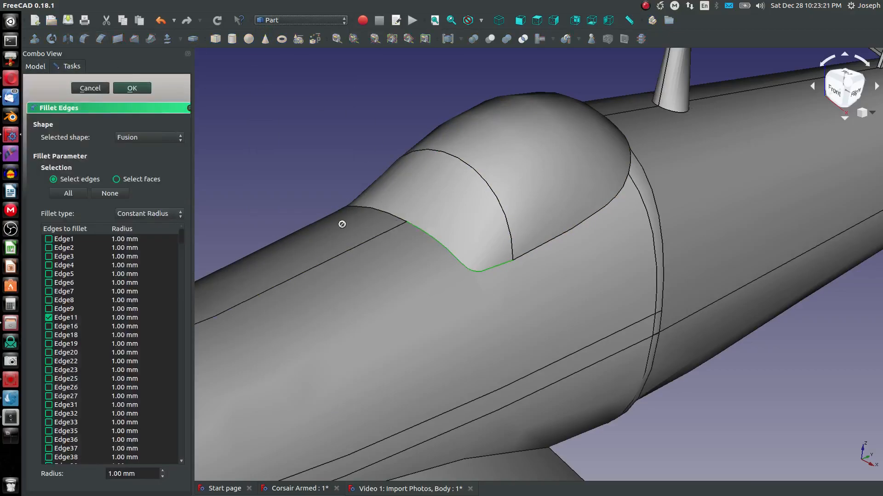
{"action": "triple_click", "coordinate": [146, 476]}
{"action": "type", "text": "0.05"}
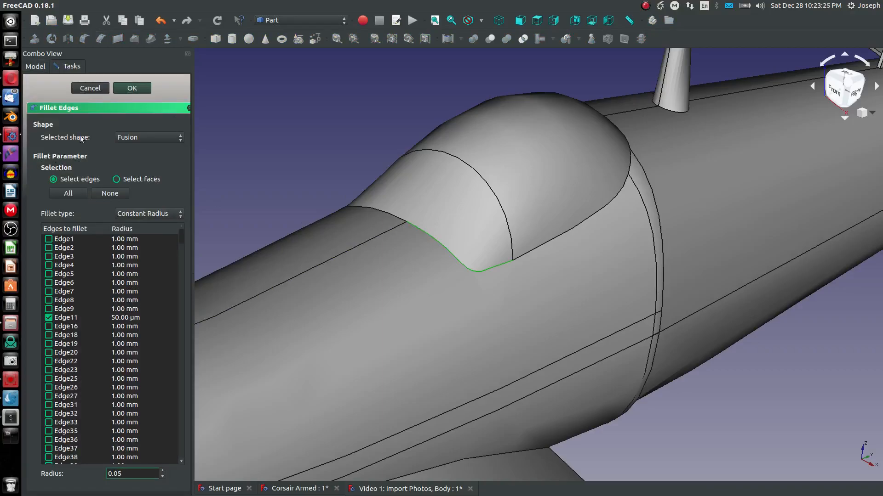
{"action": "left_click", "coordinate": [132, 88]}
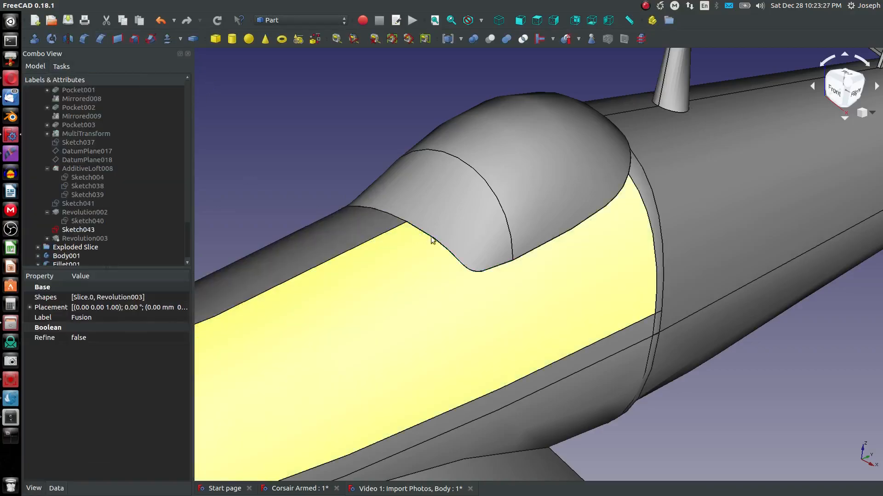
Step: Reopen the canopy seam fillet and set its radius to 1 mm
{"action": "scroll", "coordinate": [441, 244], "scroll_direction": "up", "scroll_amount": 5}
{"action": "scroll", "coordinate": [453, 266], "scroll_direction": "up", "scroll_amount": 9}
{"action": "scroll", "coordinate": [451, 272], "scroll_direction": "down", "scroll_amount": 7}
{"action": "scroll", "coordinate": [223, 162], "scroll_direction": "up", "scroll_amount": 2}
{"action": "middle_click_drag", "start_coordinate": [227, 162], "coordinate": [486, 322]}
{"action": "scroll", "coordinate": [352, 227], "scroll_direction": "up", "scroll_amount": 8}
{"action": "scroll", "coordinate": [689, 307], "scroll_direction": "down", "scroll_amount": 8}
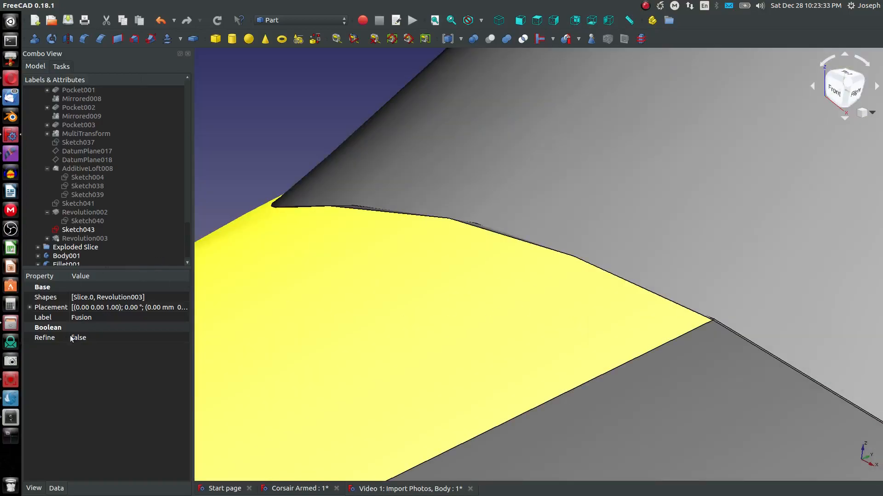
{"action": "left_click", "coordinate": [65, 248]}
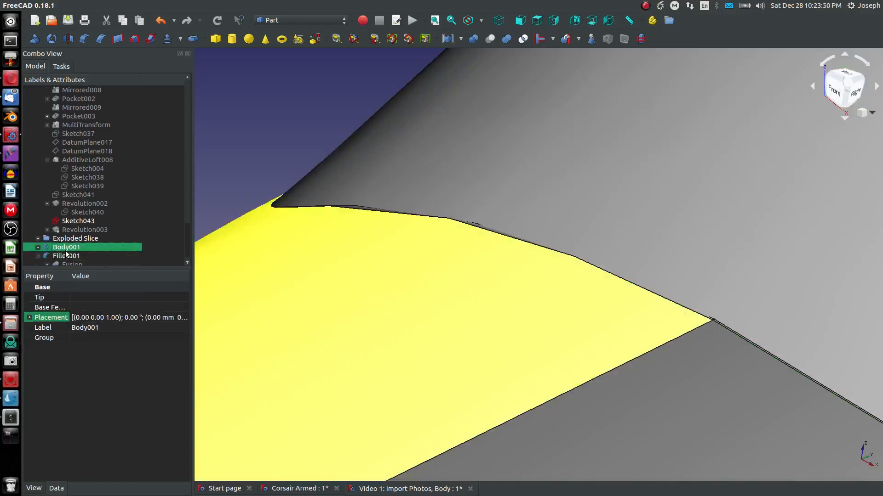
{"action": "left_click", "coordinate": [64, 263]}
{"action": "double_click", "coordinate": [62, 258]}
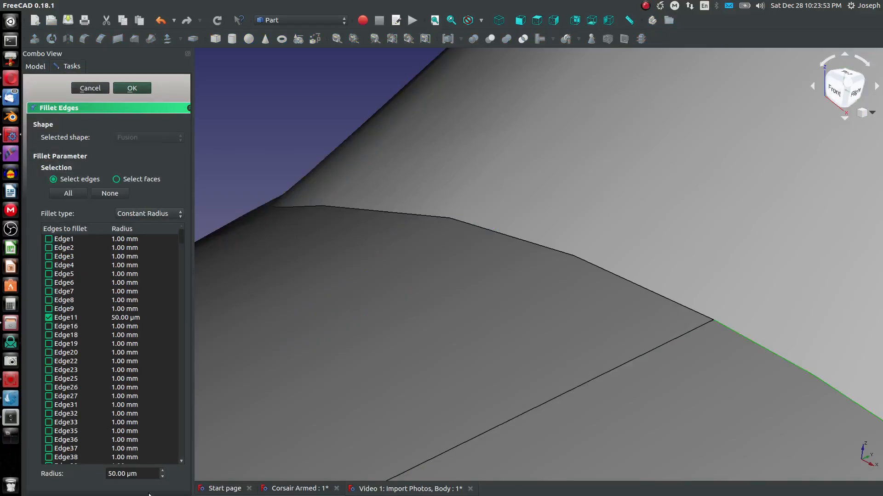
{"action": "left_click", "coordinate": [143, 474]}
{"action": "key", "text": "BackSpace"}
{"action": "type", "text": "1mm"}
{"action": "key", "text": "Return"}
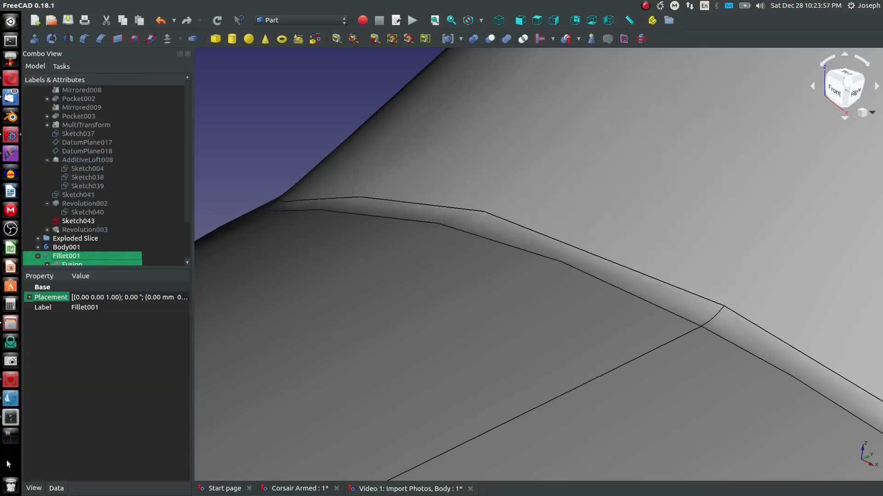
Step: Zoom out and orbit around the aircraft to inspect the filleted canopy seam
{"action": "scroll", "coordinate": [323, 410], "scroll_direction": "down", "scroll_amount": 5}
{"action": "scroll", "coordinate": [543, 356], "scroll_direction": "up", "scroll_amount": 4}
{"action": "middle_click_drag", "start_coordinate": [542, 352], "coordinate": [493, 352]}
{"action": "scroll", "coordinate": [493, 352], "scroll_direction": "down", "scroll_amount": 5}
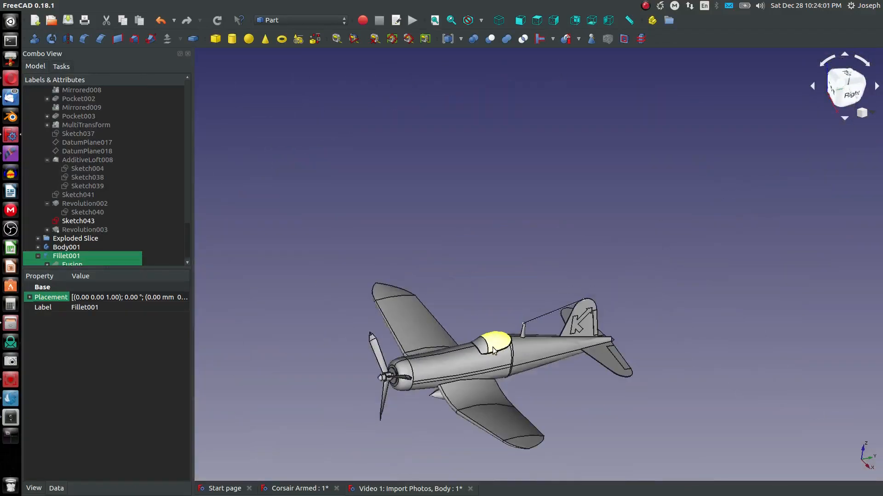
{"action": "left_click", "coordinate": [421, 423]}
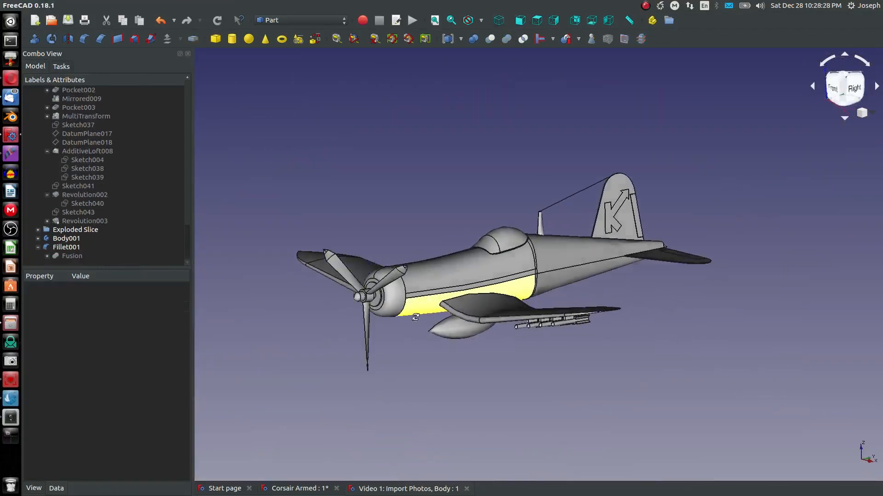
{"action": "middle_click_drag", "start_coordinate": [414, 350], "coordinate": [426, 271]}
{"action": "scroll", "coordinate": [426, 271], "scroll_direction": "down", "scroll_amount": 3}
{"action": "scroll", "coordinate": [409, 285], "scroll_direction": "up", "scroll_amount": 6}
{"action": "scroll", "coordinate": [117, 219], "scroll_direction": "up", "scroll_amount": 15}
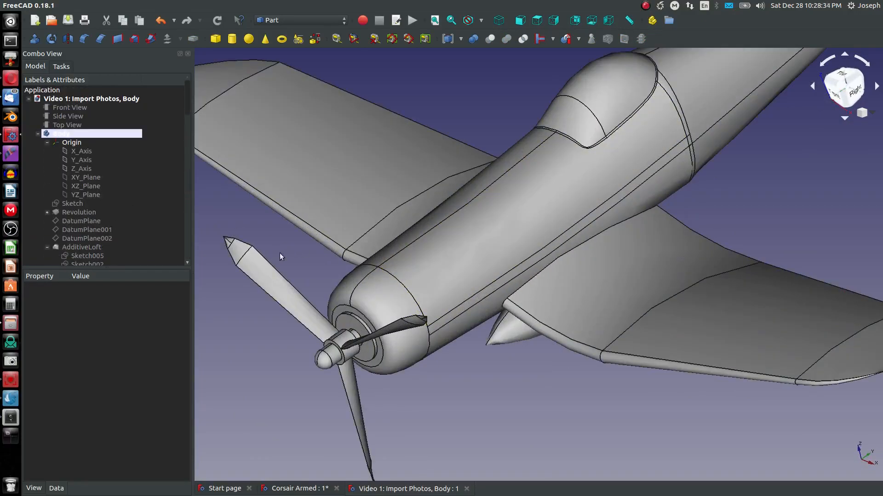
Step: Make the Body active and start a new sketch on the YZ plane
{"action": "right_click", "coordinate": [63, 134]}
{"action": "left_click", "coordinate": [92, 139]}
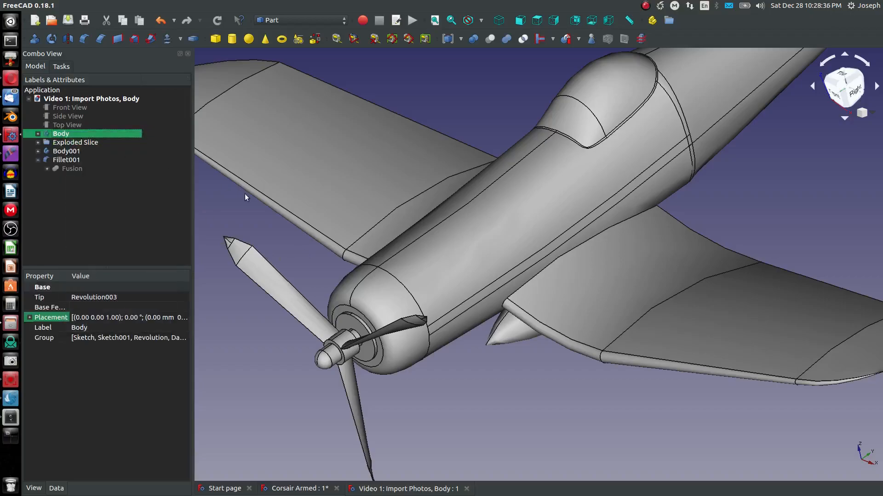
{"action": "right_click", "coordinate": [54, 135]}
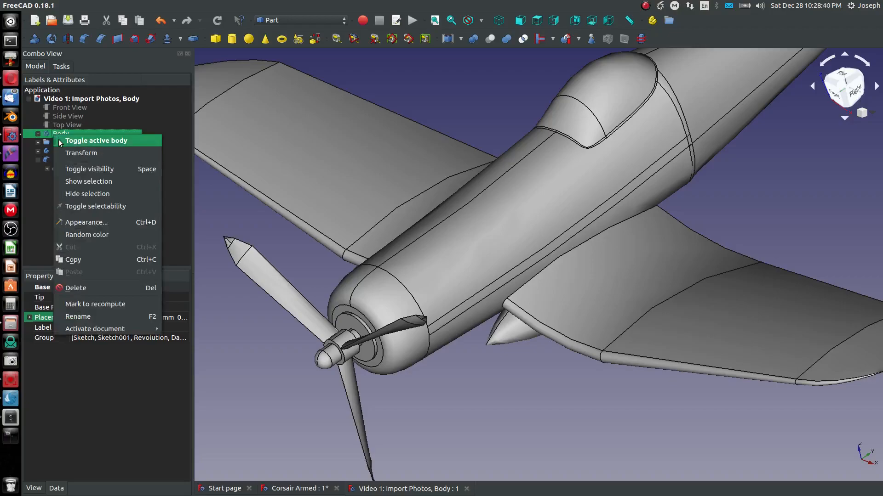
{"action": "left_click", "coordinate": [92, 138]}
{"action": "left_click", "coordinate": [59, 99]}
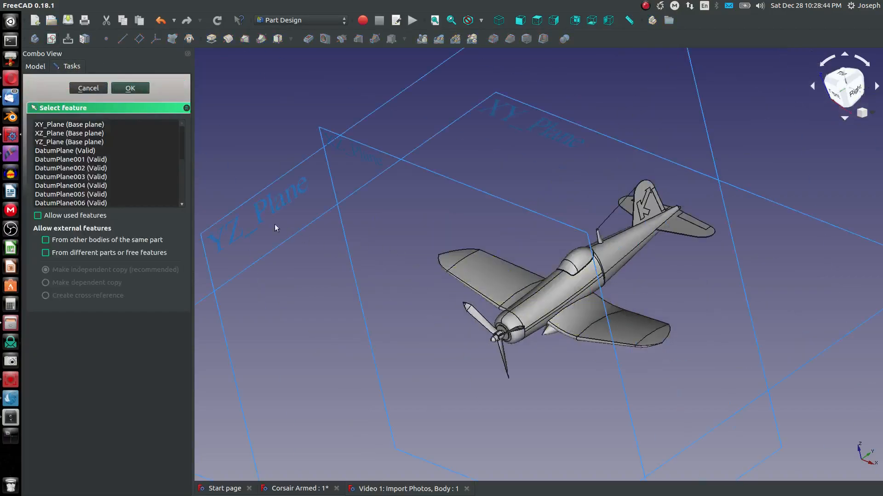
{"action": "left_click", "coordinate": [233, 217]}
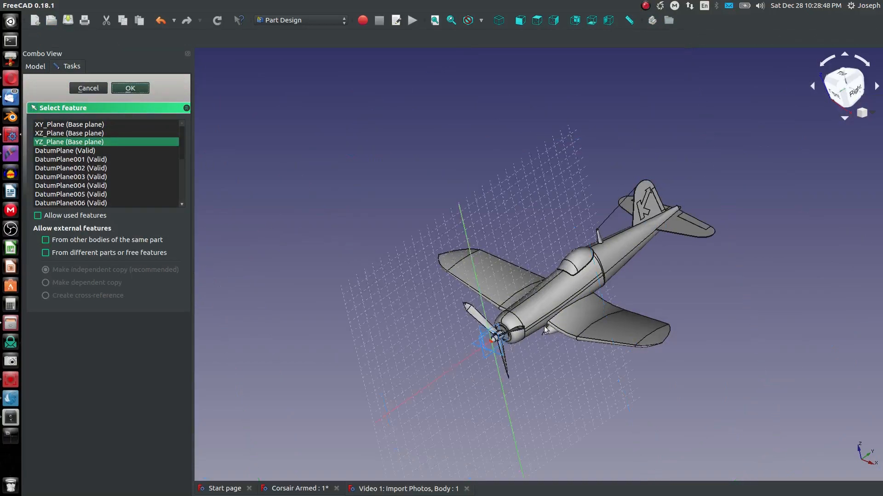
{"action": "left_click", "coordinate": [130, 88]}
Step: Sketch two connected lines forming an angled peak just above the cowling top
{"action": "scroll", "coordinate": [449, 263], "scroll_direction": "up", "scroll_amount": 5}
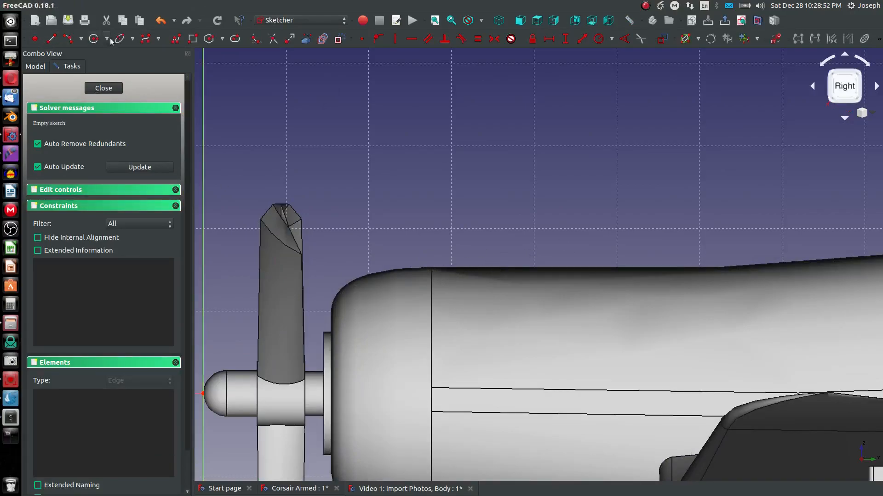
{"action": "left_click", "coordinate": [51, 39]}
{"action": "left_click", "coordinate": [448, 268]}
{"action": "left_click", "coordinate": [505, 243]}
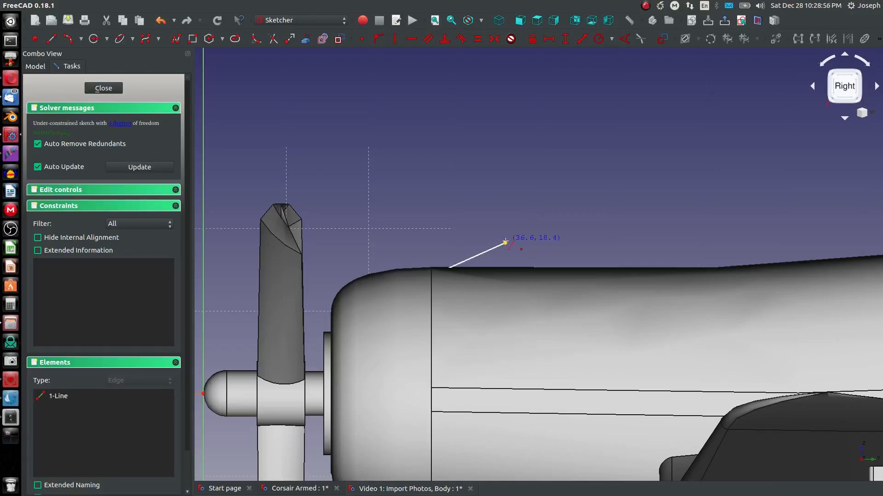
{"action": "left_click", "coordinate": [505, 243]}
{"action": "left_click", "coordinate": [514, 268]}
Step: Switch to wireframe display and drag the second line's end point up toward the first line
{"action": "left_click", "coordinate": [480, 21]}
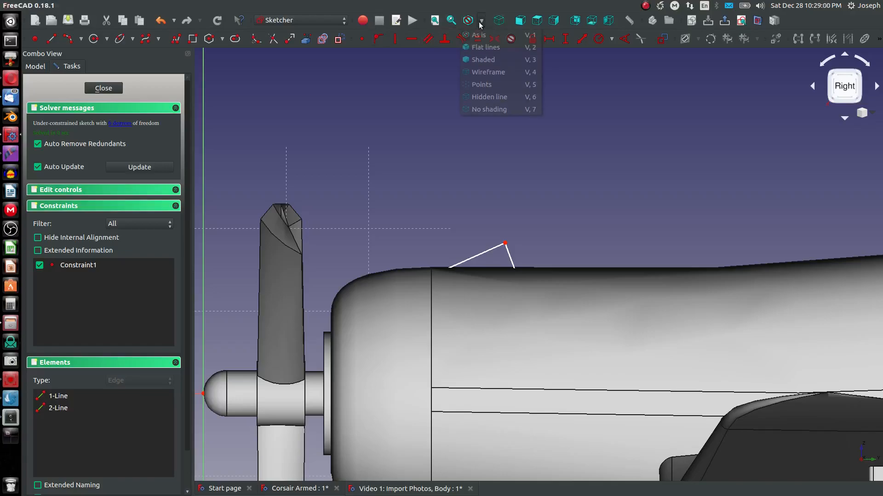
{"action": "left_click", "coordinate": [488, 72]}
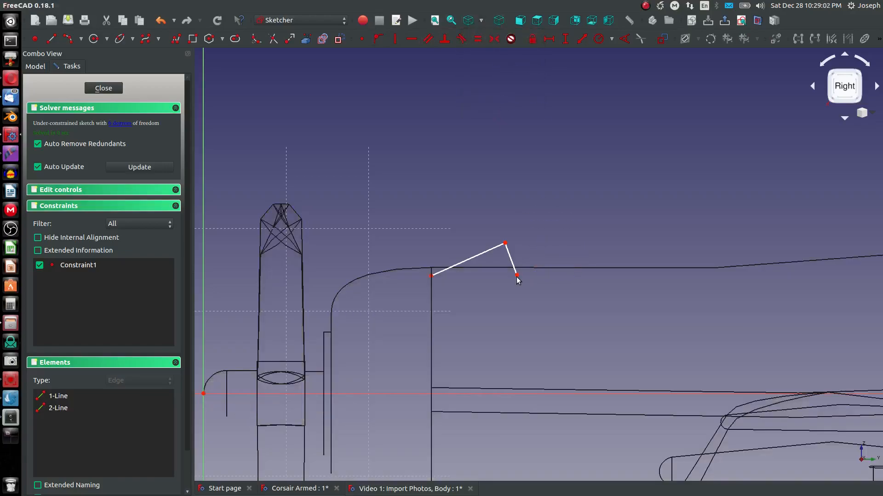
{"action": "left_click_drag", "start_coordinate": [517, 275], "coordinate": [511, 255]}
Step: Constrain the short edge perpendicular and close the outline into a thin four-sided strip with perpendicular corners
{"action": "left_click", "coordinate": [444, 40]}
{"action": "left_click", "coordinate": [493, 254]}
{"action": "left_click", "coordinate": [508, 251]}
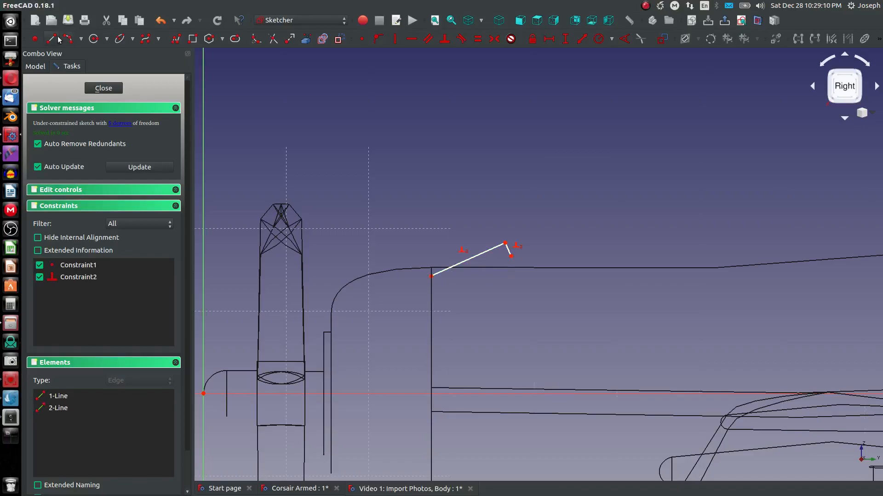
{"action": "left_click", "coordinate": [511, 256]}
{"action": "left_click", "coordinate": [440, 284]}
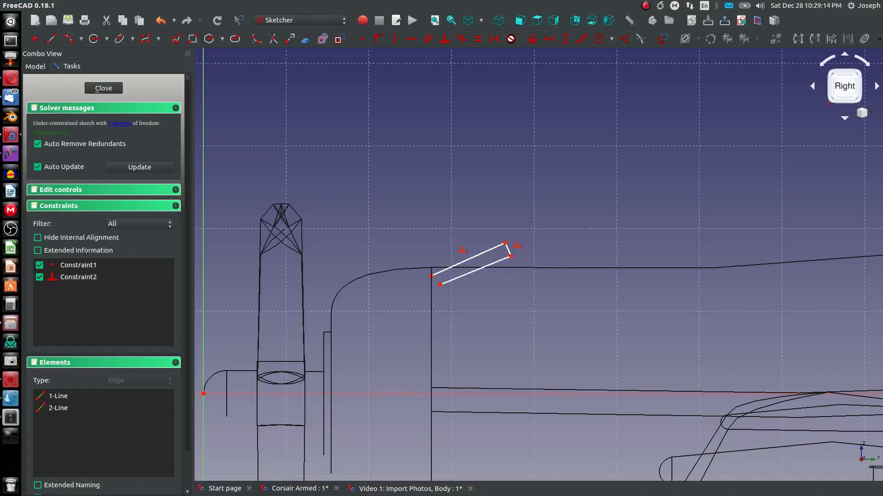
{"action": "left_click", "coordinate": [431, 276]}
{"action": "left_click", "coordinate": [436, 280]}
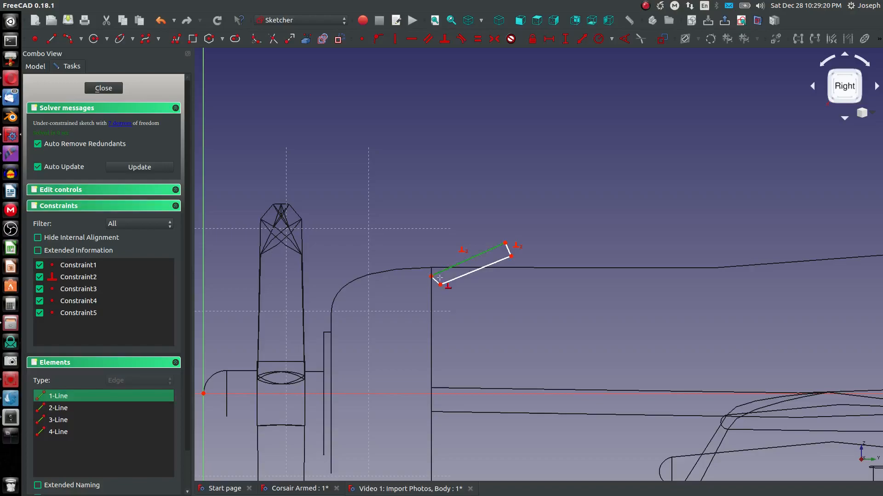
{"action": "left_click", "coordinate": [442, 282]}
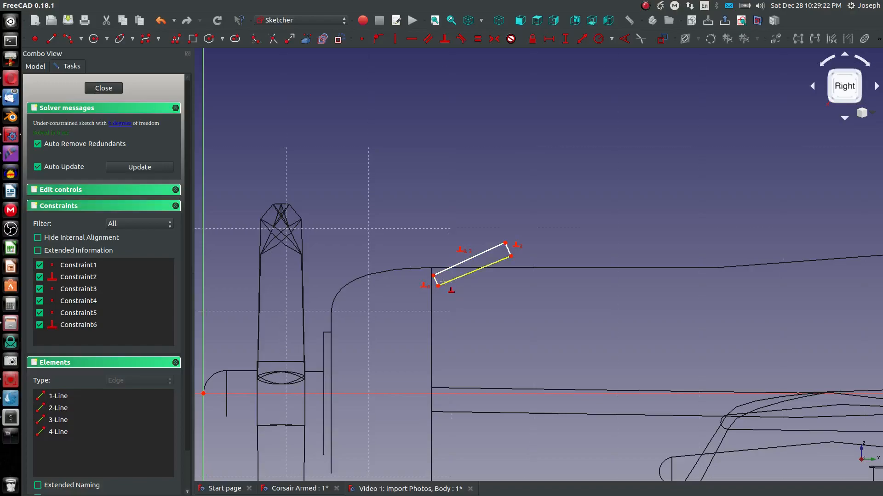
{"action": "left_click", "coordinate": [442, 282]}
{"action": "left_click", "coordinate": [437, 282]}
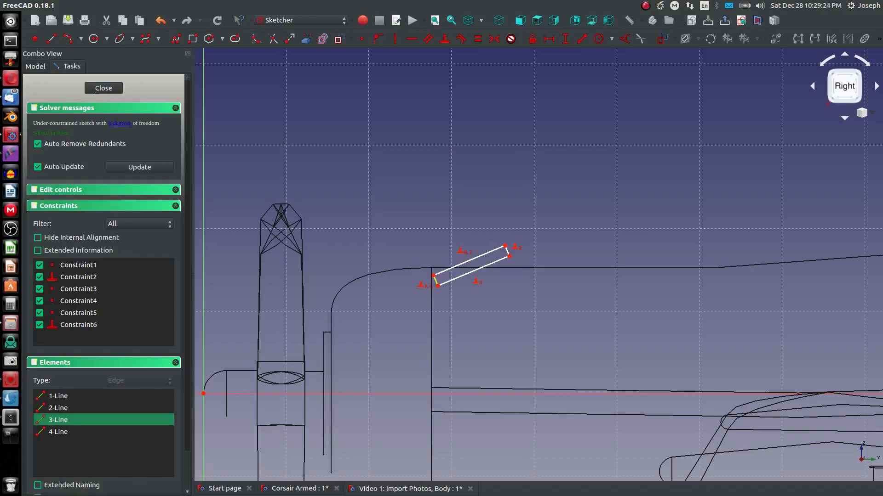
Step: Constrain the strip's lower edge to 10° from the horizontal axis
{"action": "scroll", "coordinate": [469, 277], "scroll_direction": "up", "scroll_amount": 2}
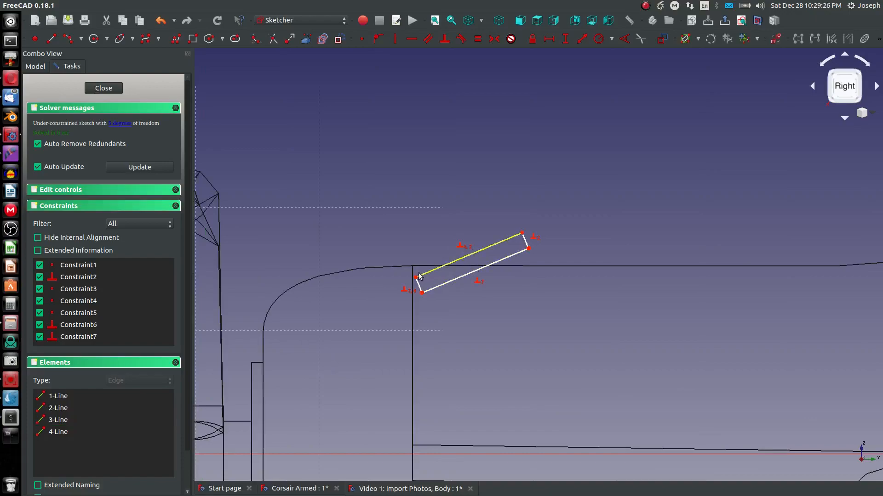
{"action": "key", "text": "a"}
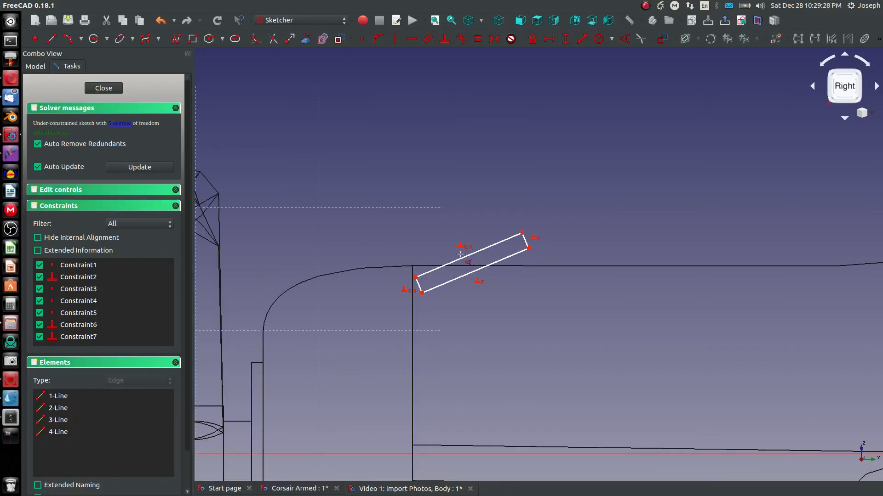
{"action": "left_click", "coordinate": [490, 265]}
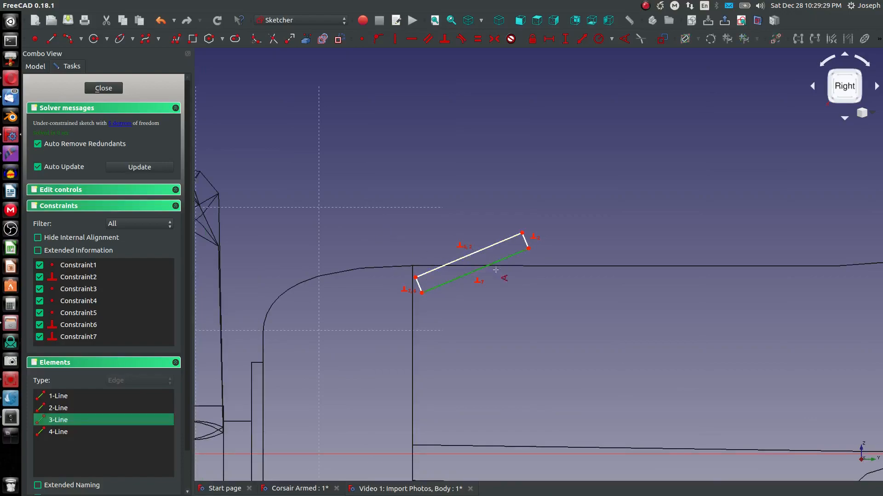
{"action": "left_click", "coordinate": [518, 450]}
{"action": "left_click", "coordinate": [517, 453]}
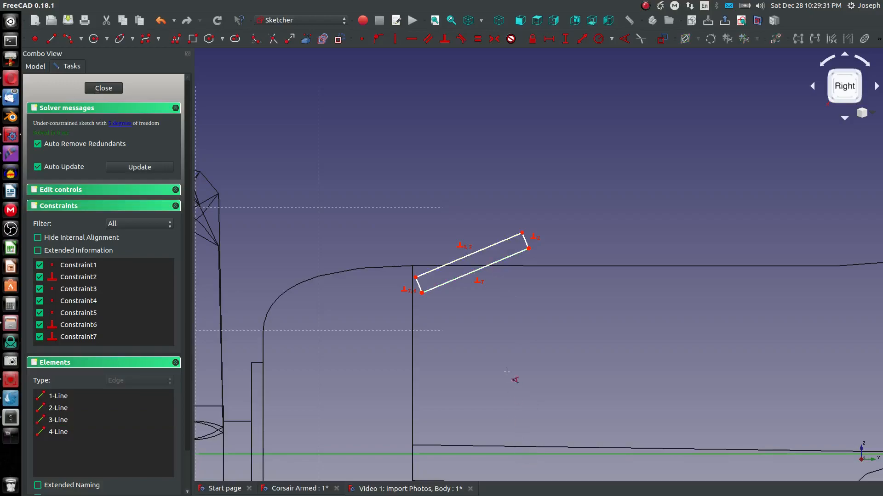
{"action": "left_click", "coordinate": [488, 266]}
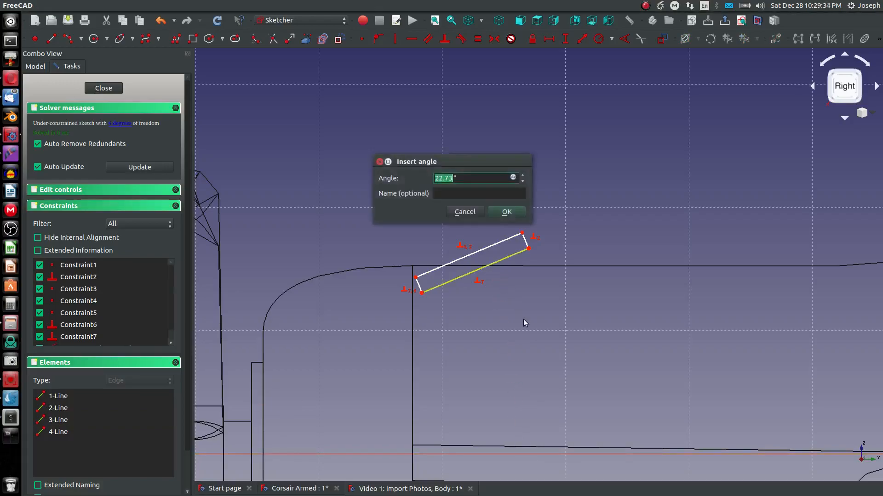
{"action": "type", "text": "10"}
{"action": "key", "text": "Return"}
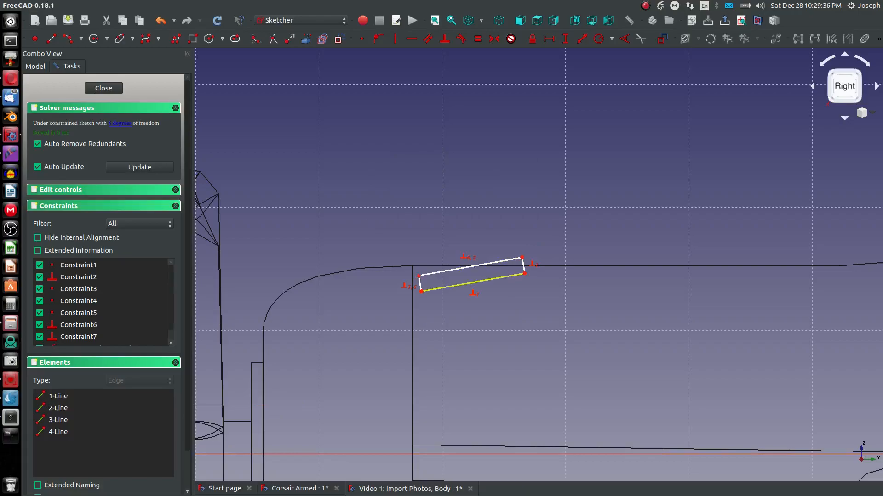
Step: Set the strip's short edge length to 0.5 mm
{"action": "left_click", "coordinate": [421, 287]}
{"action": "type", "text": "0.5"}
{"action": "key", "text": "Return"}
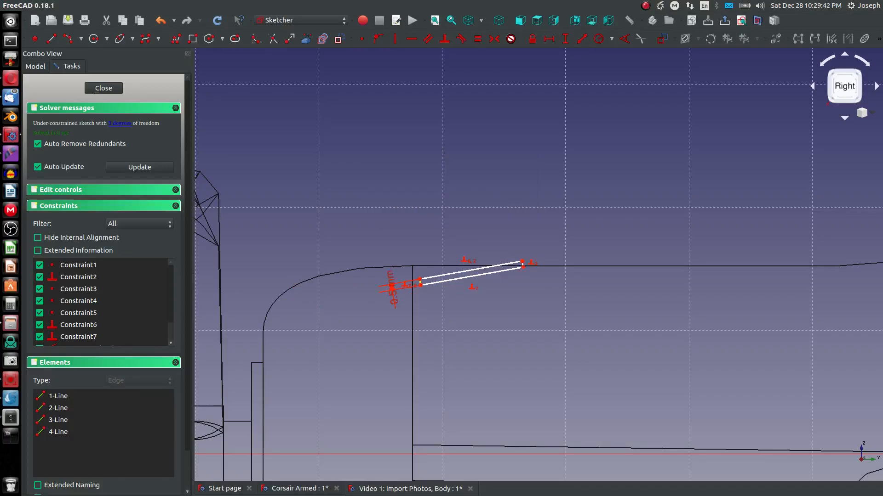
Step: Drag the strip onto the cowling edge, lengthen its forward end, and close the sketch
{"action": "left_click_drag", "start_coordinate": [421, 281], "coordinate": [423, 271]}
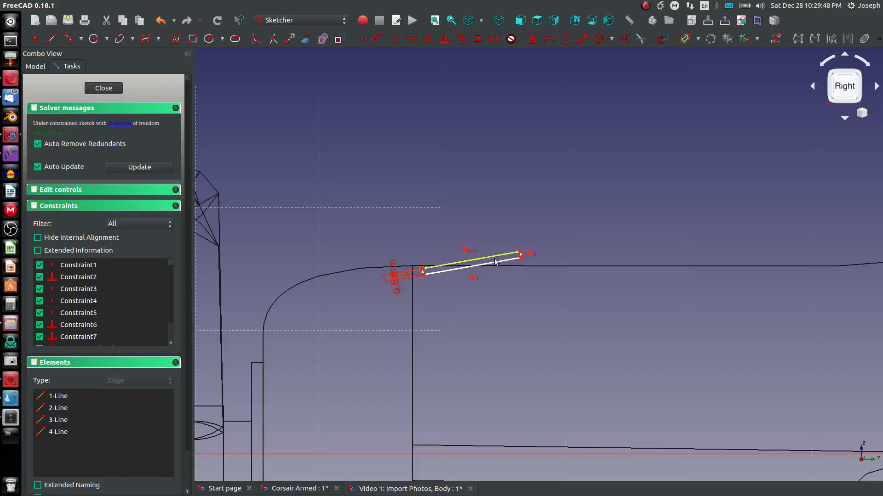
{"action": "left_click_drag", "start_coordinate": [521, 253], "coordinate": [551, 247]}
{"action": "scroll", "coordinate": [479, 253], "scroll_direction": "down", "scroll_amount": 2}
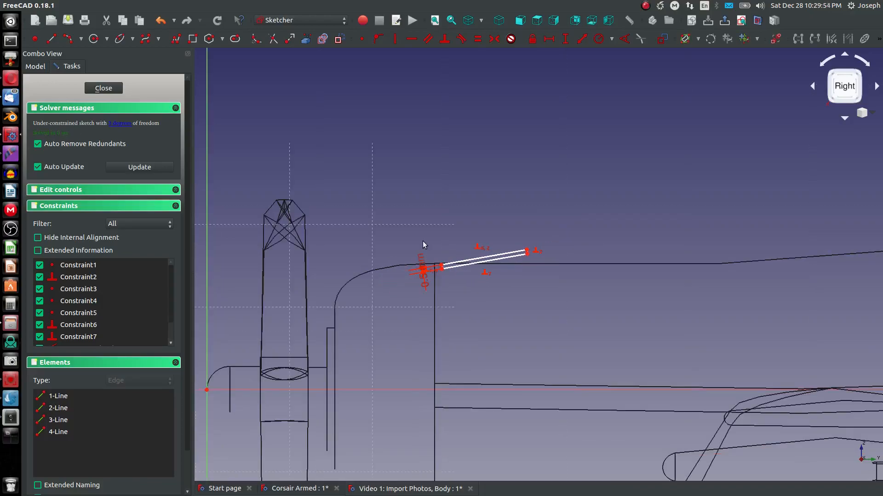
{"action": "scroll", "coordinate": [420, 248], "scroll_direction": "down", "scroll_amount": 10}
{"action": "scroll", "coordinate": [427, 241], "scroll_direction": "up", "scroll_amount": 6}
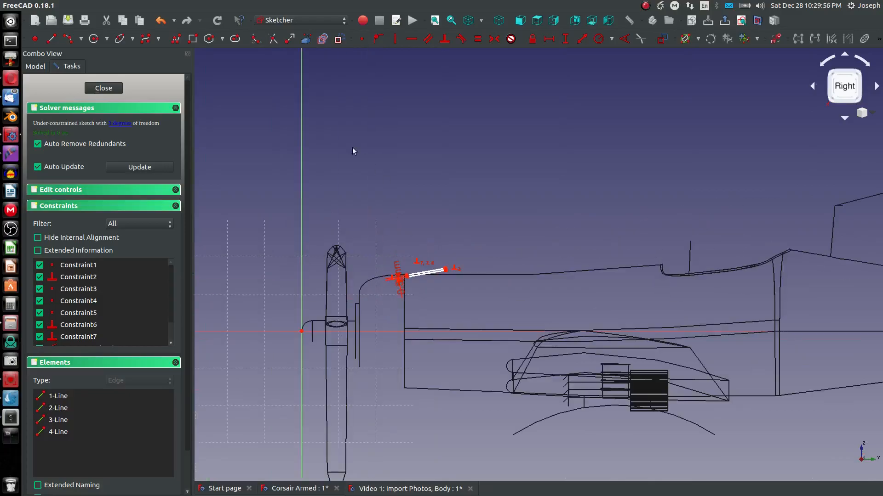
{"action": "left_click", "coordinate": [103, 88]}
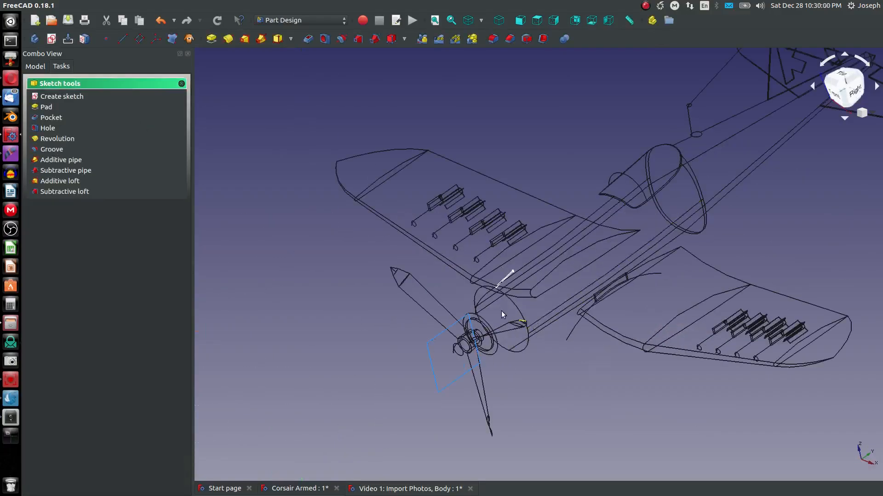
{"action": "scroll", "coordinate": [507, 315], "scroll_direction": "up", "scroll_amount": 2}
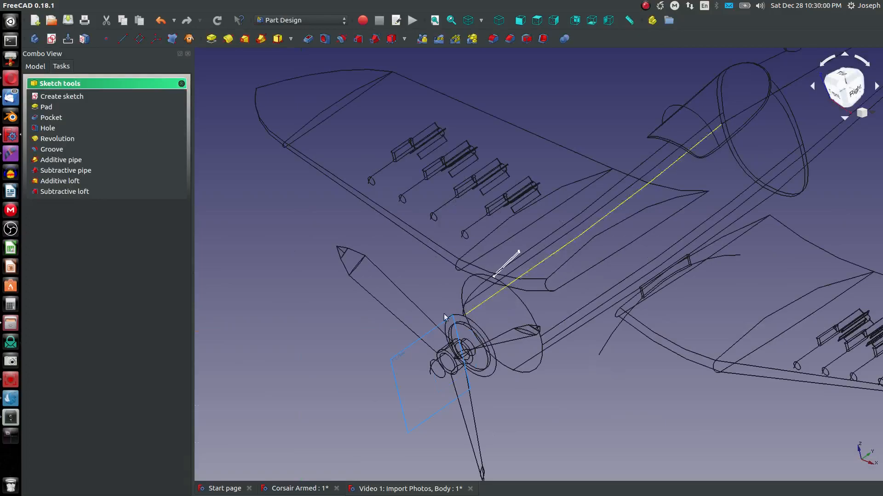
{"action": "left_click", "coordinate": [412, 347]}
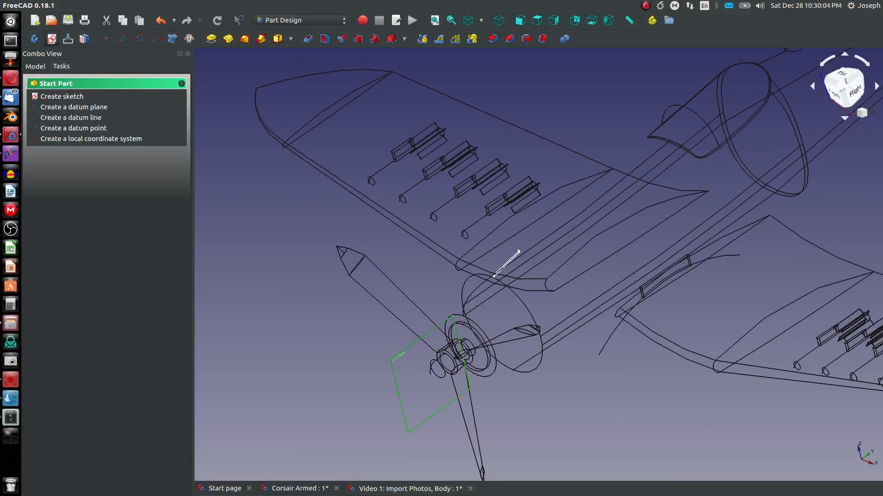
{"action": "left_click", "coordinate": [52, 38]}
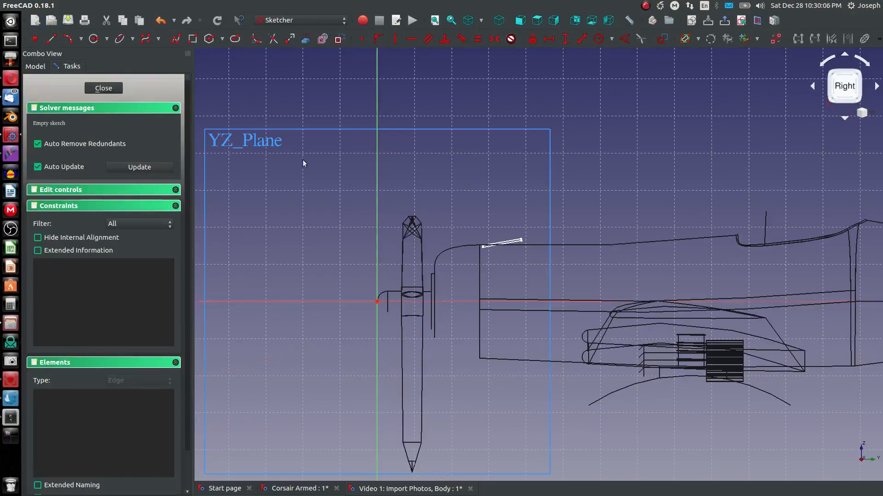
{"action": "left_click", "coordinate": [104, 89]}
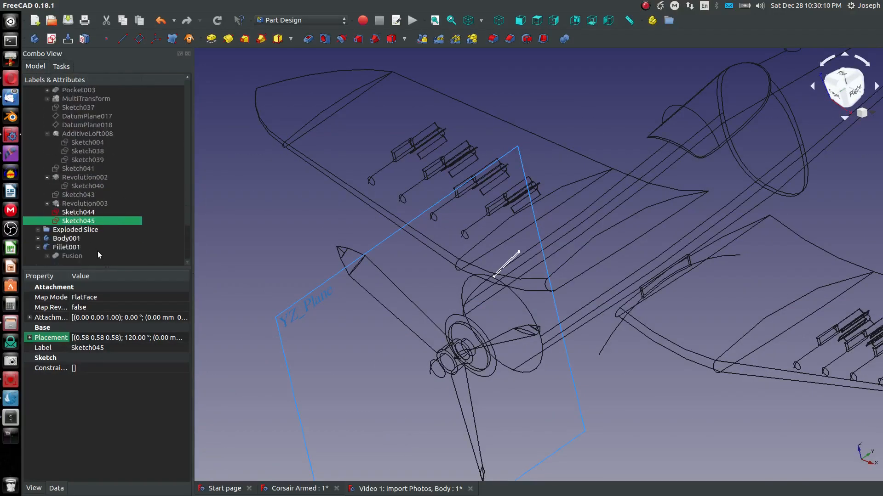
{"action": "right_click", "coordinate": [72, 217]}
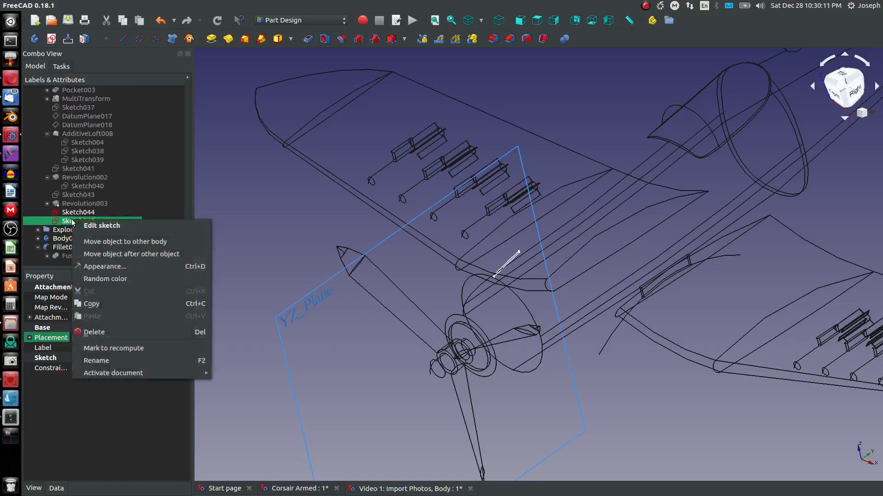
{"action": "left_click", "coordinate": [110, 326]}
{"action": "left_click", "coordinate": [291, 298]}
{"action": "key", "text": "space"}
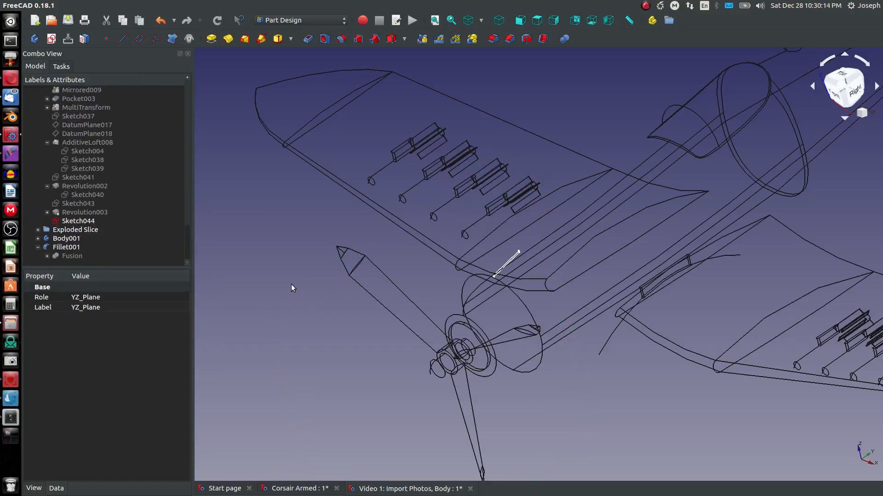
{"action": "left_click", "coordinate": [291, 285]}
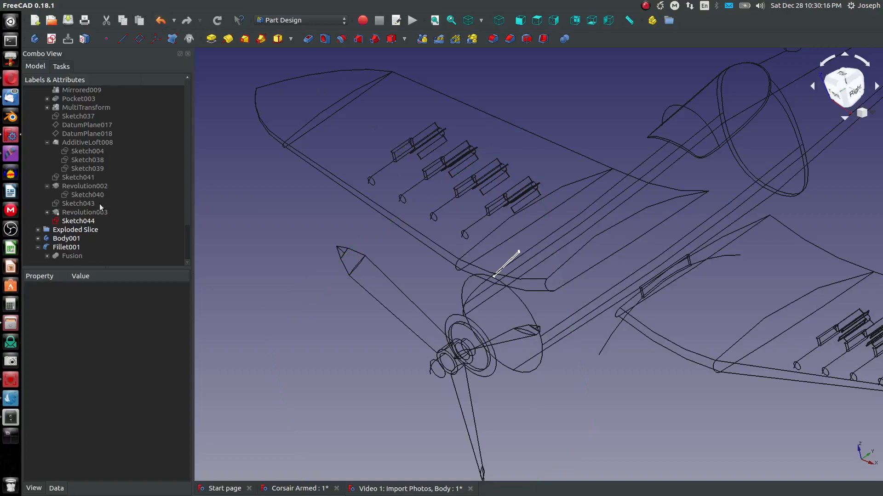
Step: Start a revolution of the cowling strip sketch in shaded view and set its axis to the base Y axis
{"action": "left_click", "coordinate": [90, 221]}
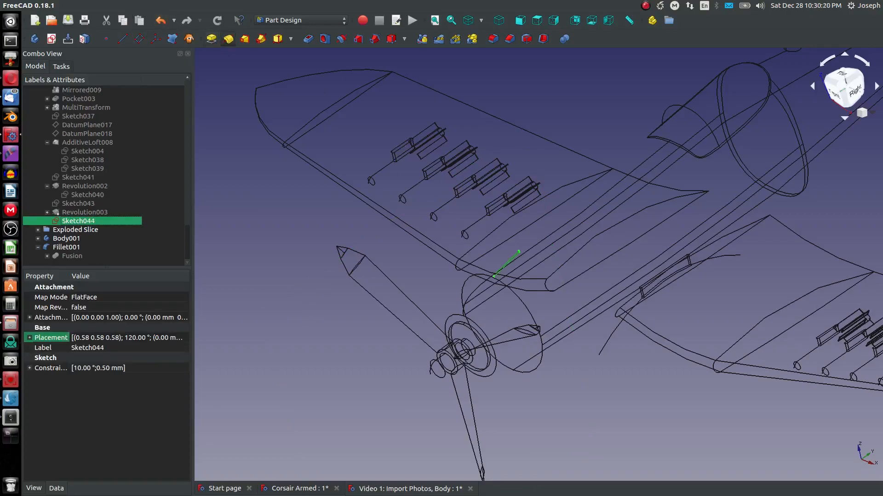
{"action": "left_click", "coordinate": [228, 39]}
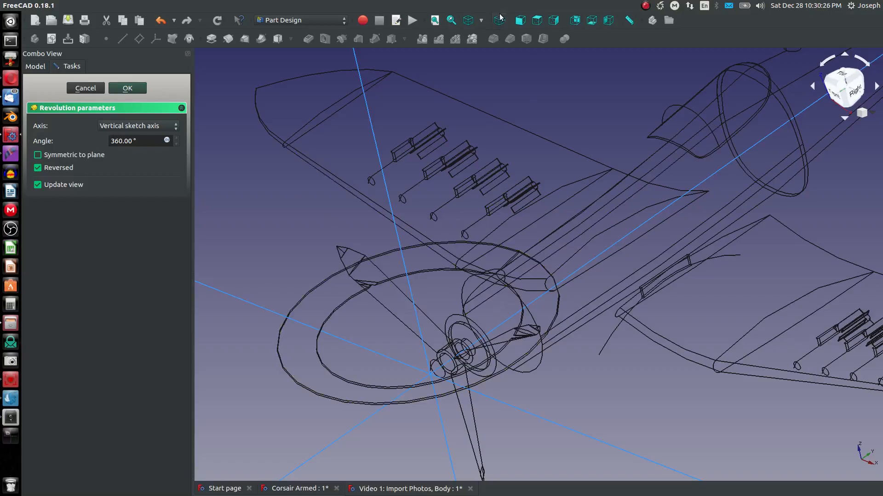
{"action": "left_click", "coordinate": [482, 19]}
{"action": "left_click", "coordinate": [480, 58]}
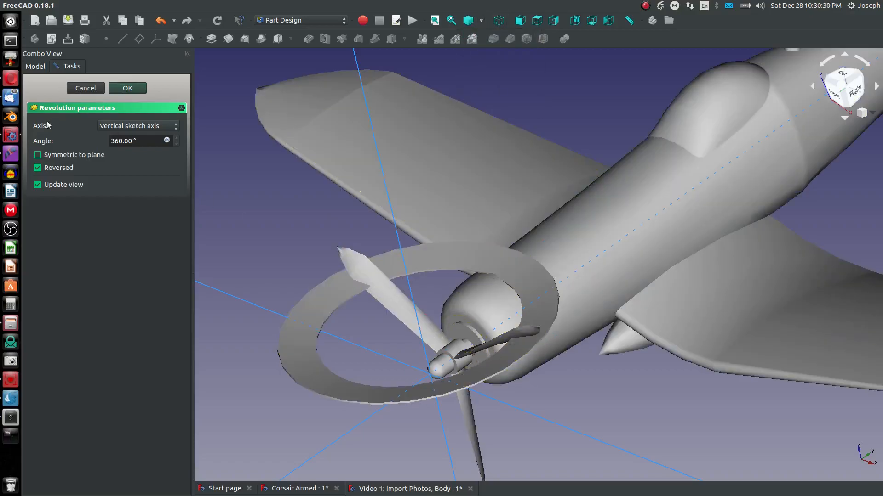
{"action": "left_click", "coordinate": [146, 128]}
{"action": "left_click", "coordinate": [222, 261]}
{"action": "left_click", "coordinate": [138, 127]}
{"action": "left_click", "coordinate": [175, 167]}
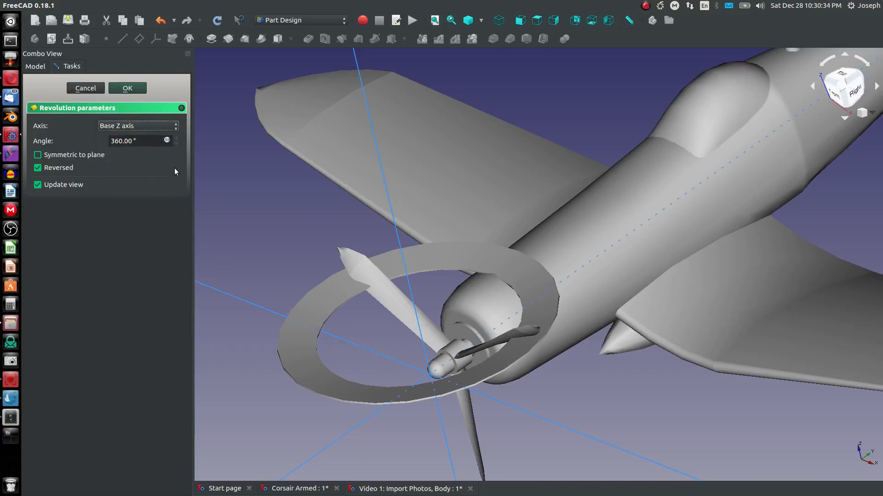
{"action": "left_click", "coordinate": [154, 128]}
{"action": "left_click", "coordinate": [145, 123]}
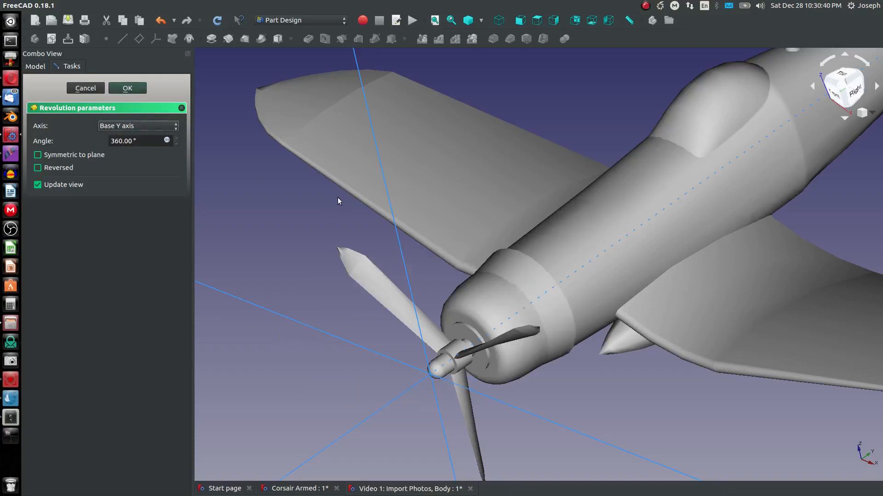
Step: Make the revolution symmetric to the plane with a 25° angle and confirm it
{"action": "left_click", "coordinate": [38, 155]}
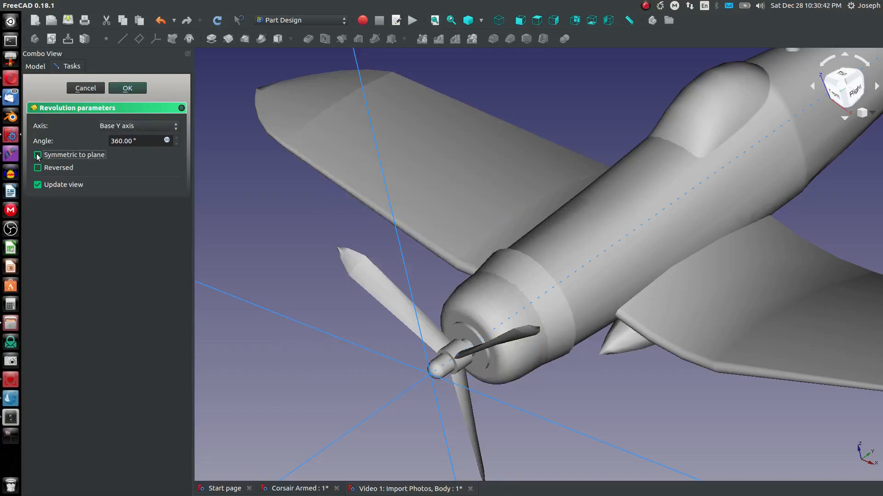
{"action": "left_click", "coordinate": [147, 140]}
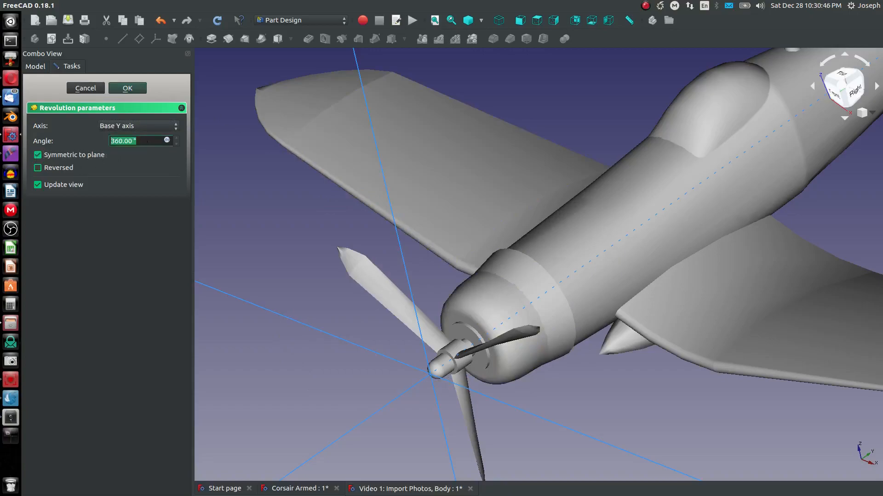
{"action": "type", "text": "20"}
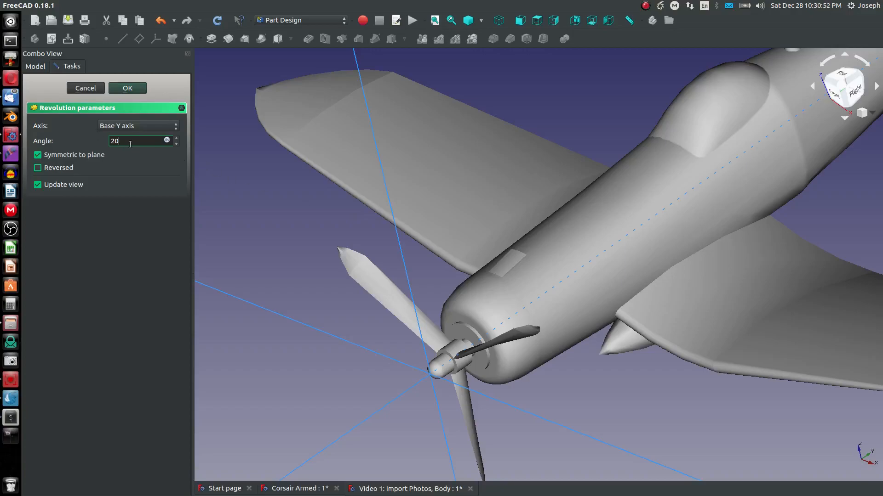
{"action": "key", "text": "BackSpace"}
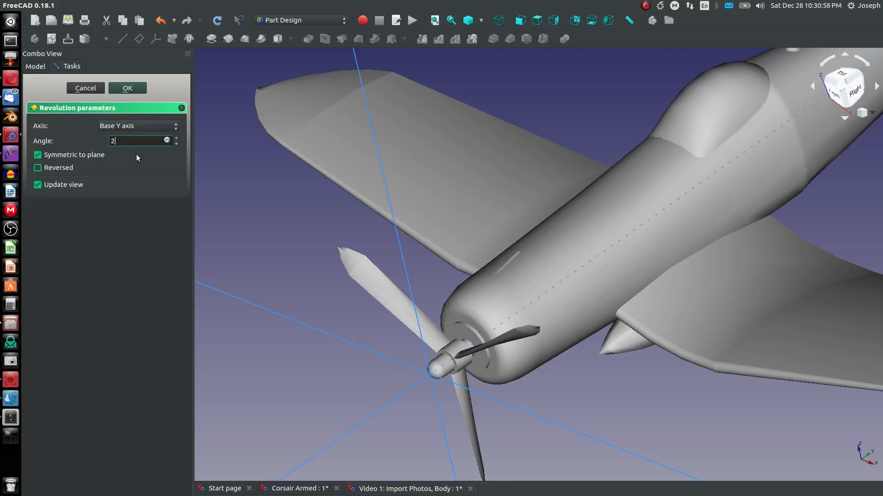
{"action": "type", "text": "5"}
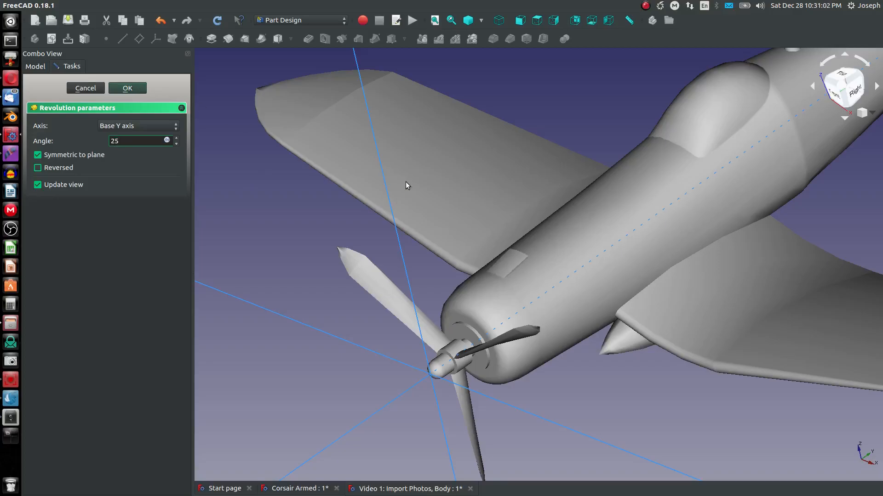
{"action": "key", "text": "Tab"}
{"action": "key", "text": "Return"}
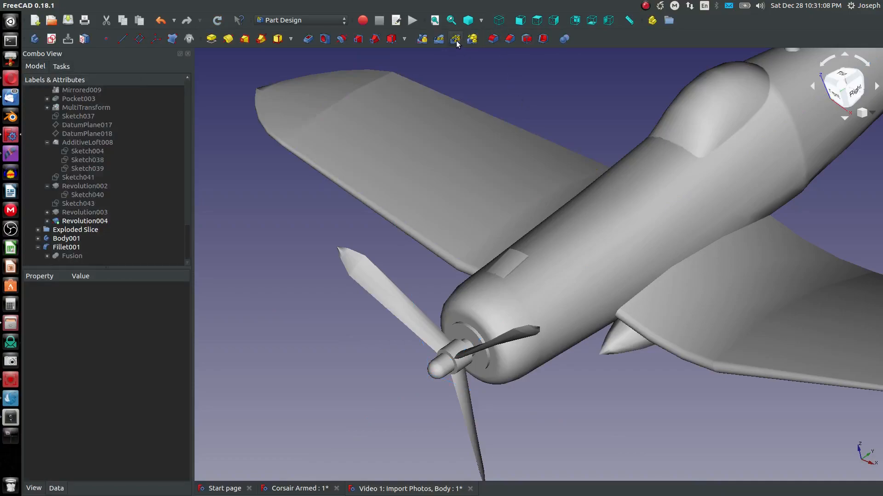
Step: Polar-pattern the revolved strip around the base Y axis with 11 occurrences over 360°
{"action": "left_click", "coordinate": [82, 214]}
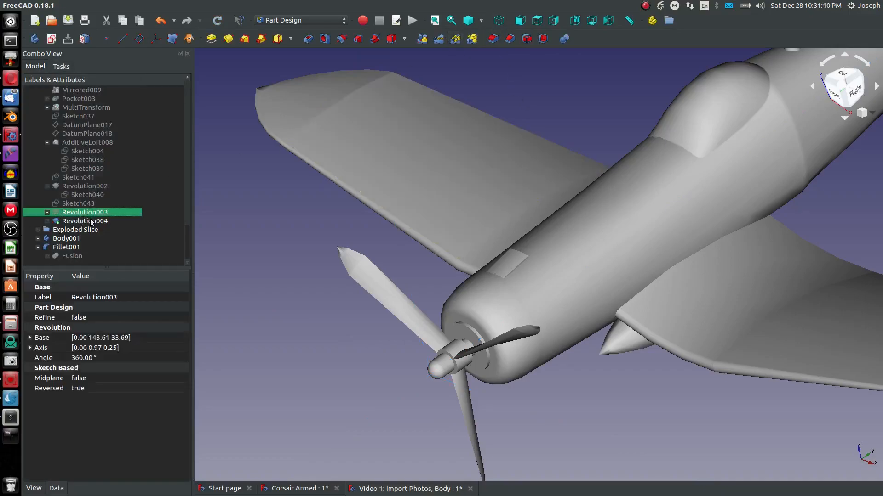
{"action": "left_click", "coordinate": [92, 221]}
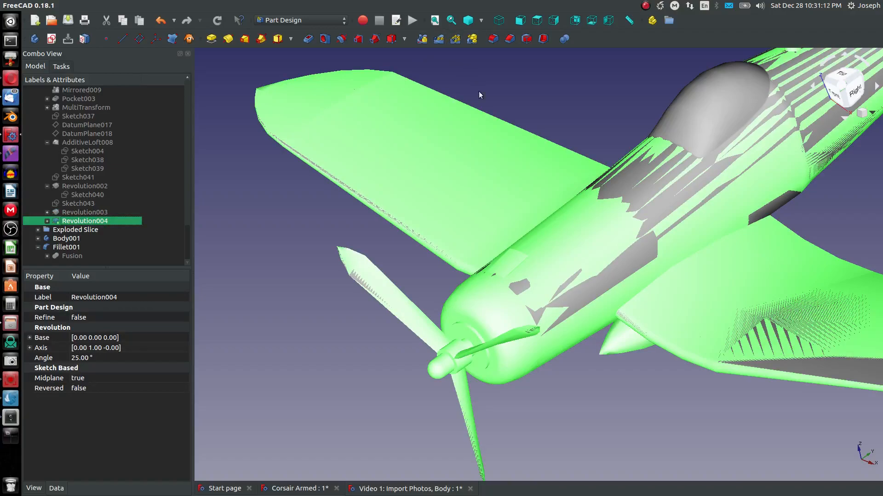
{"action": "left_click", "coordinate": [632, 181]}
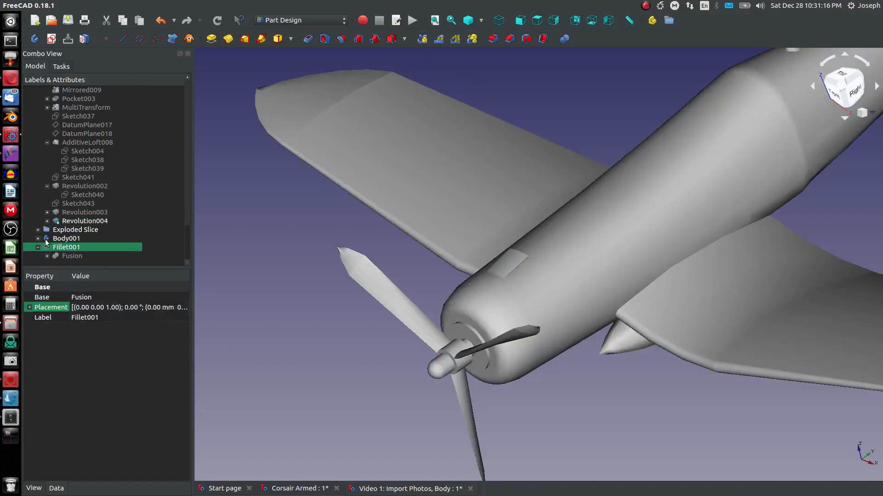
{"action": "left_click", "coordinate": [69, 221]}
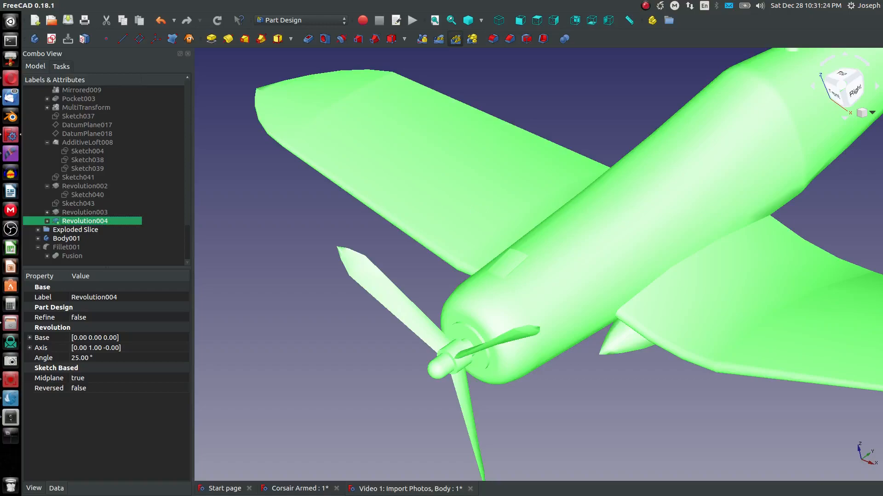
{"action": "left_click", "coordinate": [455, 38]}
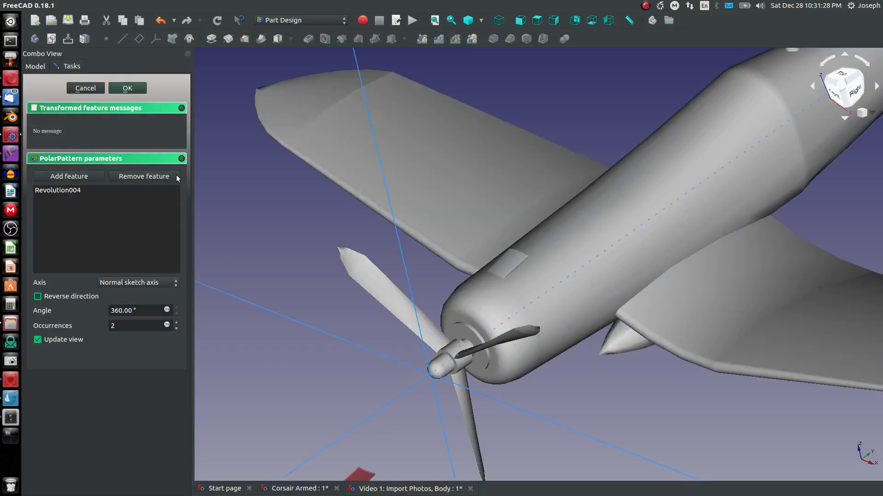
{"action": "left_click", "coordinate": [146, 289]}
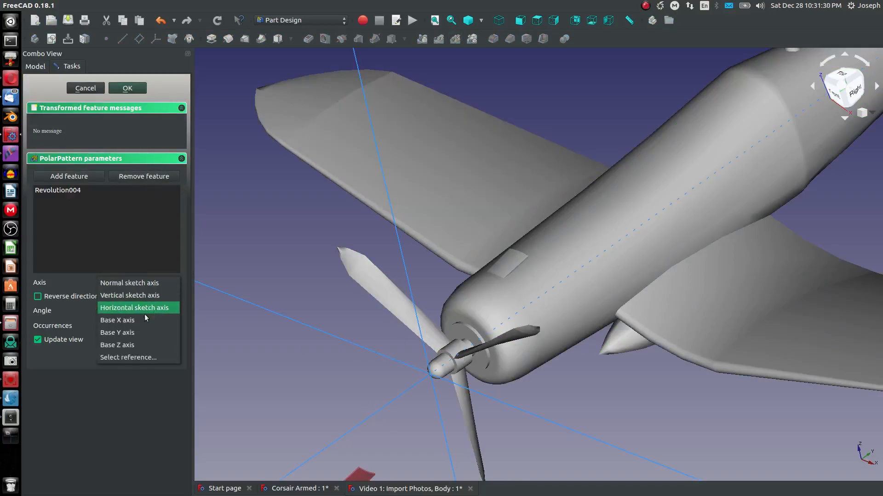
{"action": "left_click", "coordinate": [144, 327]}
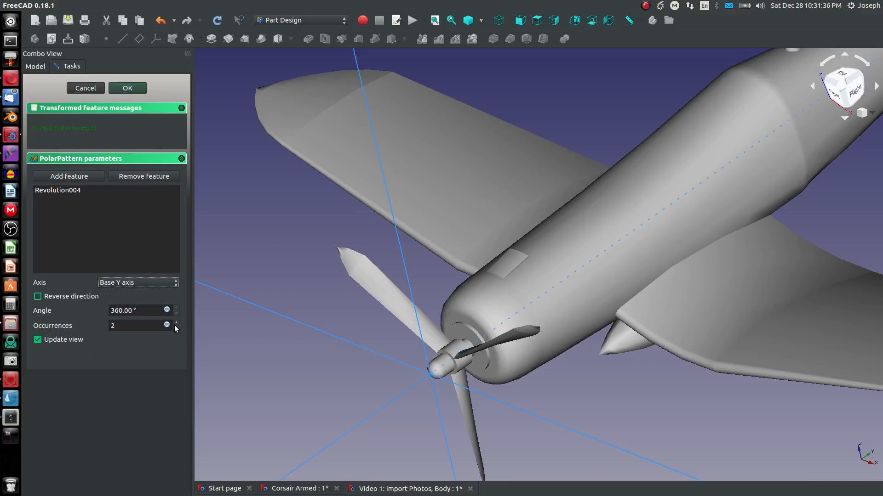
{"action": "left_click_drag", "start_coordinate": [151, 322], "coordinate": [75, 323]}
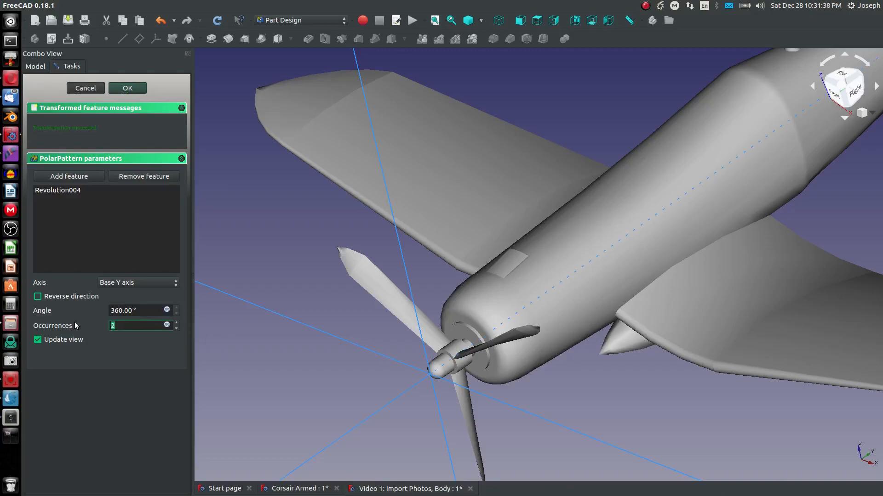
{"action": "type", "text": "15"}
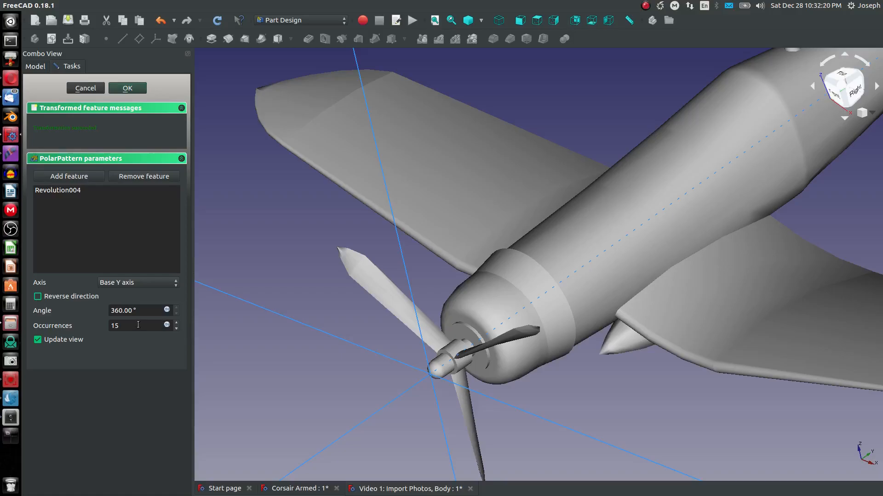
{"action": "left_click_drag", "start_coordinate": [138, 325], "coordinate": [79, 327]}
{"action": "type", "text": "9"}
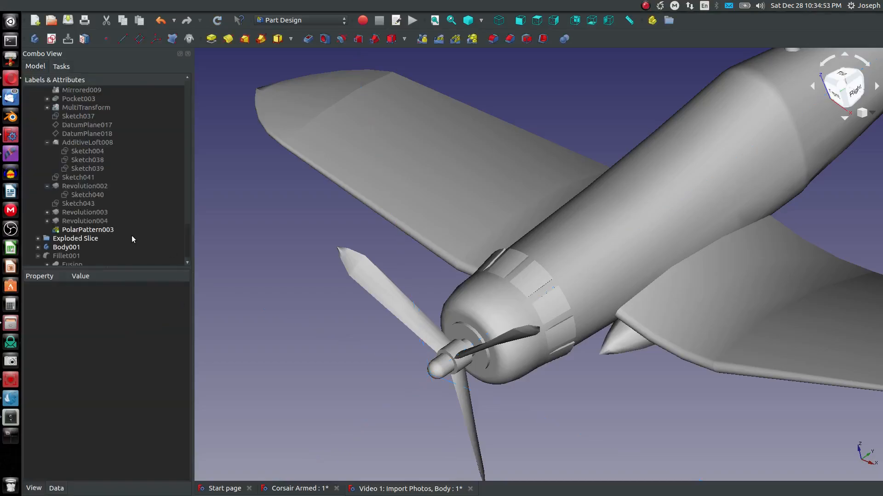
{"action": "left_click", "coordinate": [537, 239]}
Step: Toggle visibility in the model tree so the Fusion shape is shown again
{"action": "key", "text": "space"}
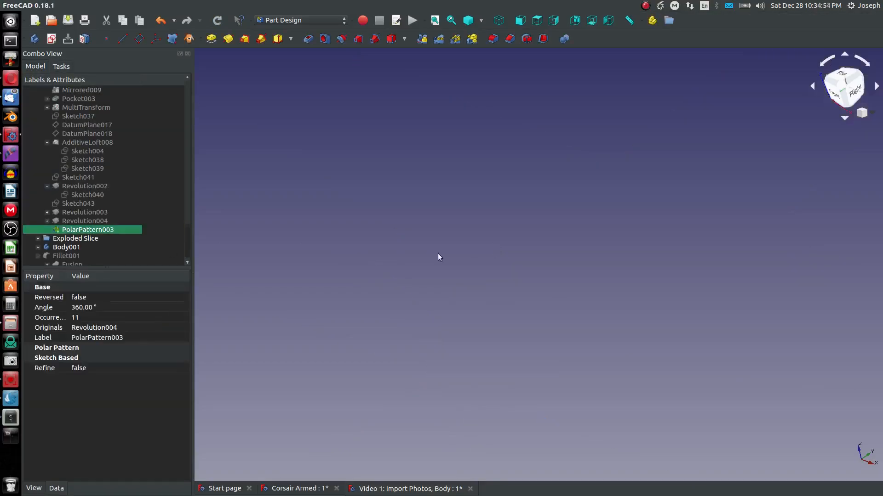
{"action": "scroll", "coordinate": [88, 233], "scroll_direction": "down", "scroll_amount": 1}
{"action": "key", "text": "Down"}
{"action": "key", "text": "Down"}
{"action": "key", "text": "Down"}
{"action": "key", "text": "Down"}
{"action": "key", "text": "space"}
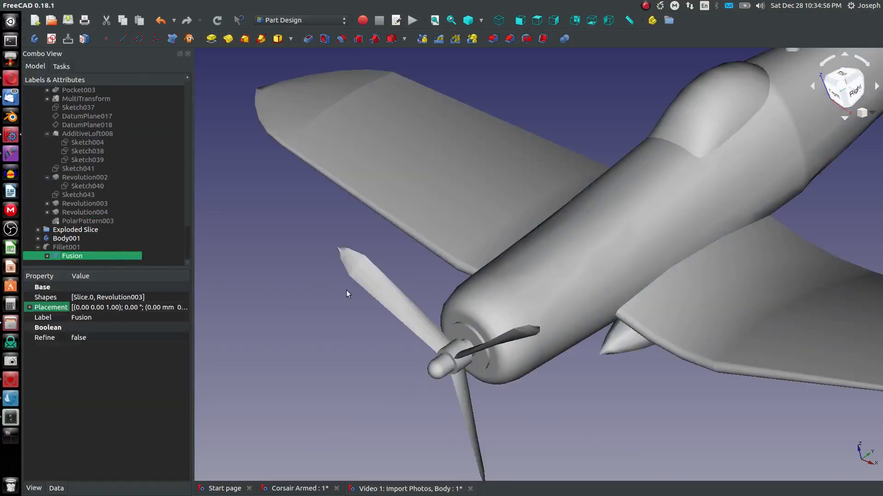
Step: Fuse the polar pattern with the Fusion shape using a Part union
{"action": "left_click", "coordinate": [90, 221]}
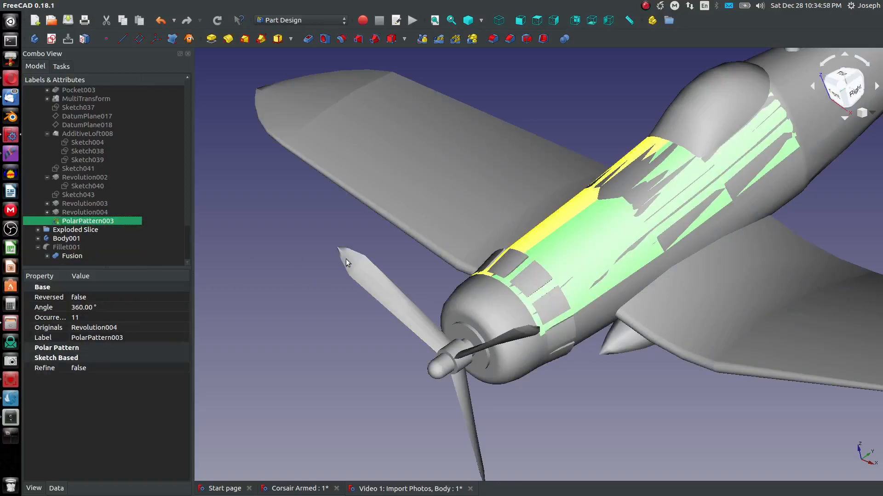
{"action": "left_click", "coordinate": [219, 257]}
{"action": "scroll", "coordinate": [328, 290], "scroll_direction": "down", "scroll_amount": 10}
{"action": "scroll", "coordinate": [327, 290], "scroll_direction": "up", "scroll_amount": 10}
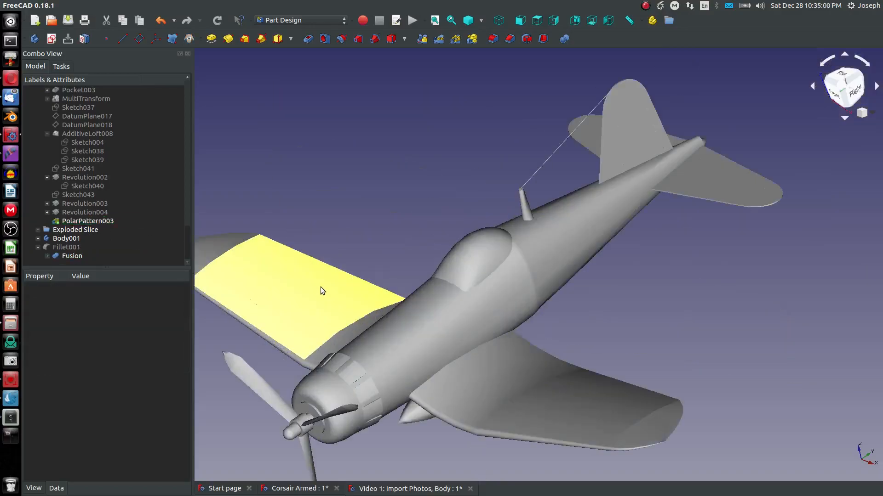
{"action": "scroll", "coordinate": [324, 286], "scroll_direction": "up", "scroll_amount": 2}
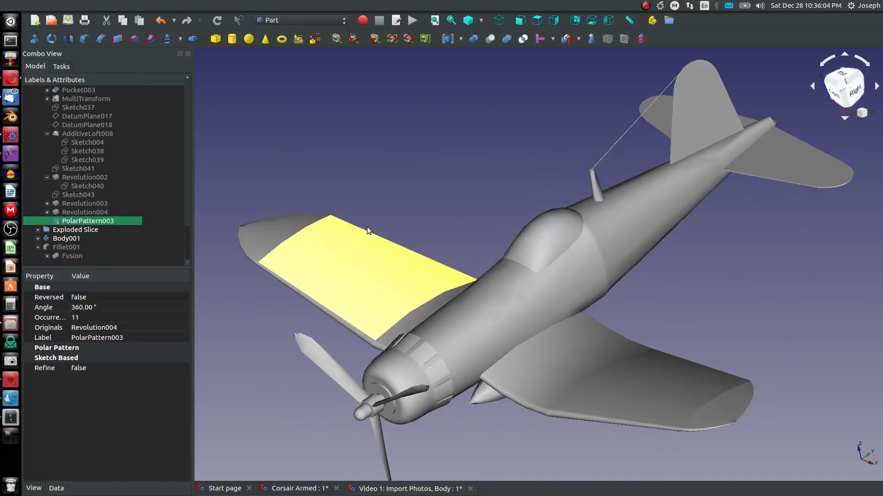
{"action": "left_click", "coordinate": [383, 192]}
{"action": "left_click", "coordinate": [522, 275]}
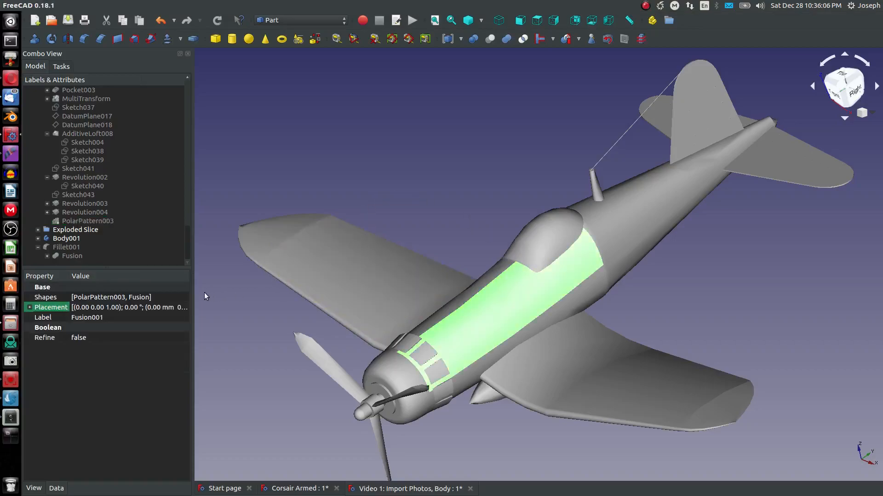
{"action": "left_click", "coordinate": [347, 179]}
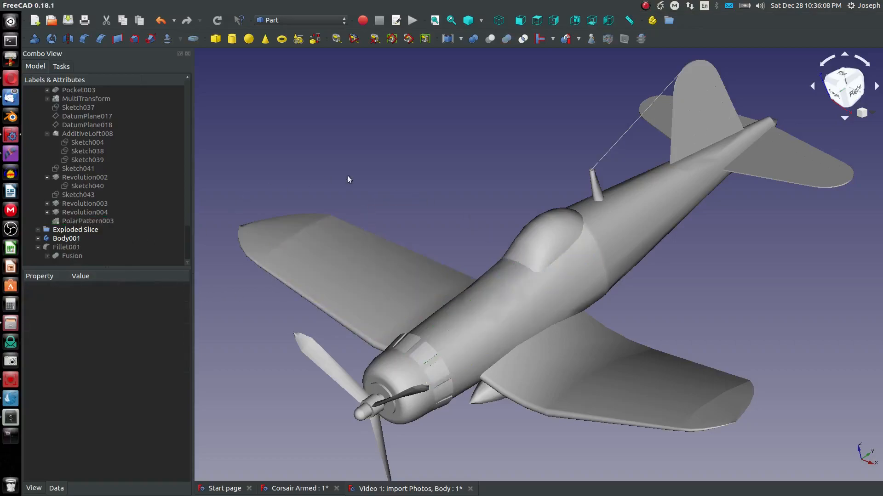
Step: Activate Body001 for Part Design editing and orbit around the aircraft
{"action": "double_click", "coordinate": [71, 238]}
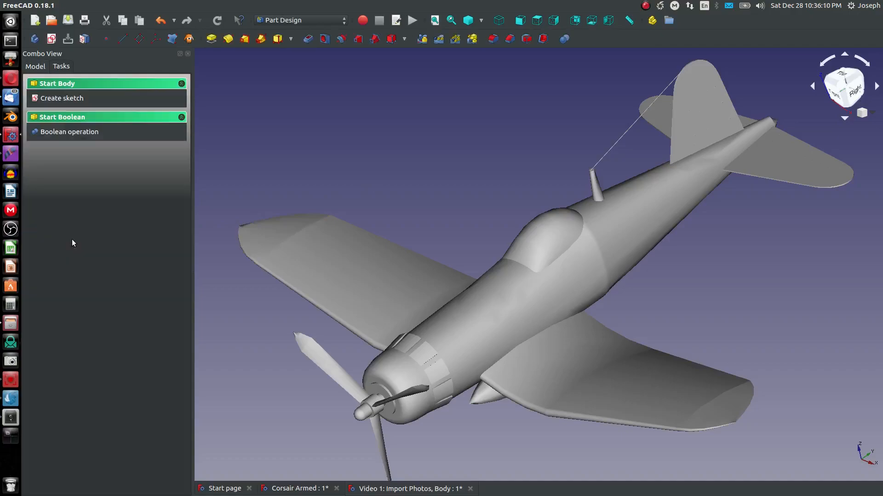
{"action": "left_click", "coordinate": [345, 209]}
{"action": "middle_click_drag", "start_coordinate": [446, 238], "coordinate": [472, 230]}
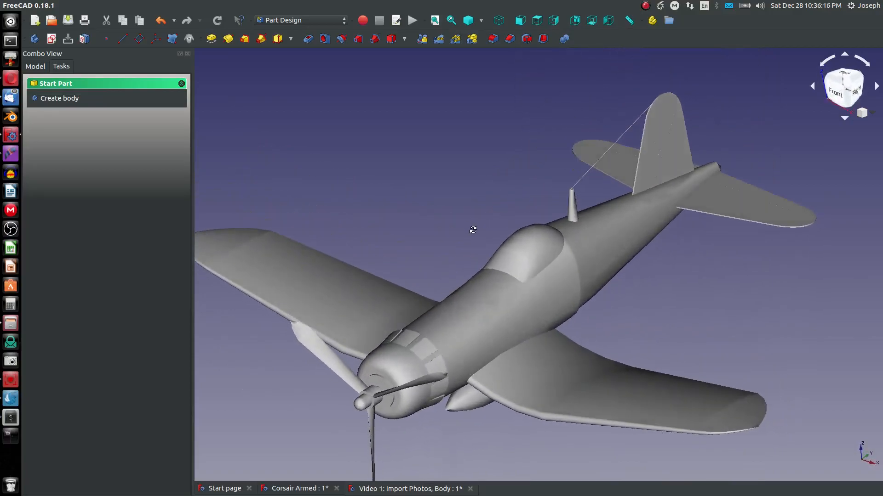